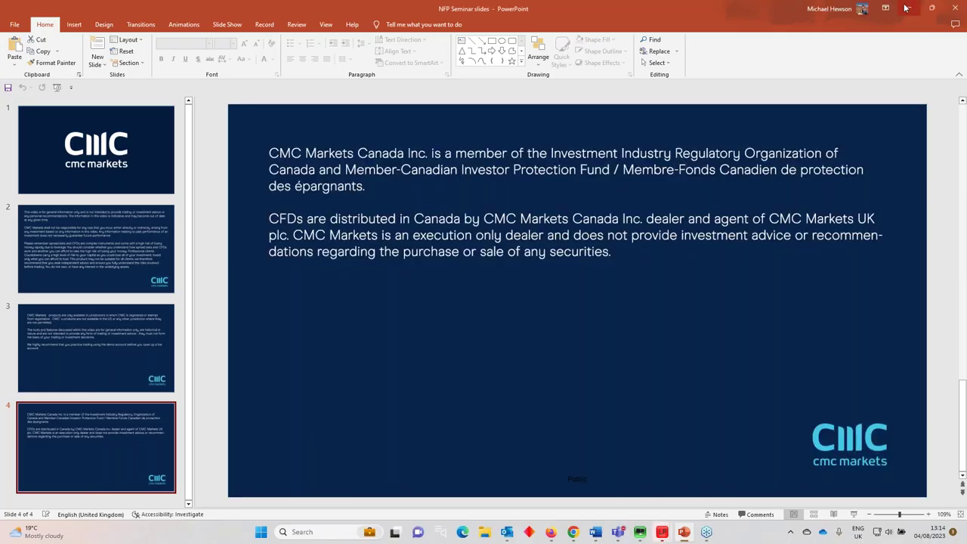
- Switch from the slides to the CMC Markets platform and open an enlarged US SPX 500 - Cash chart from the This week watchlist
left_click(910, 8)
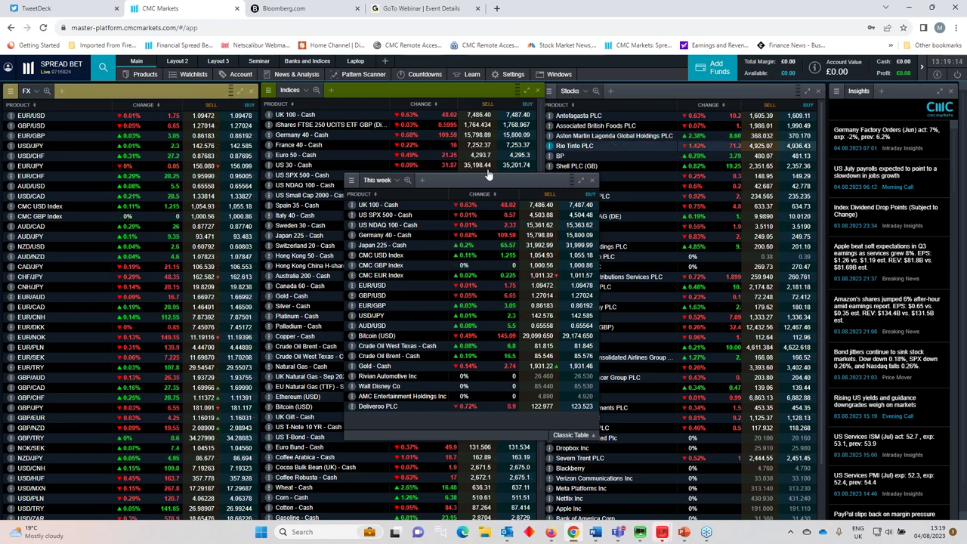
left_click_drag(469, 177, 434, 179)
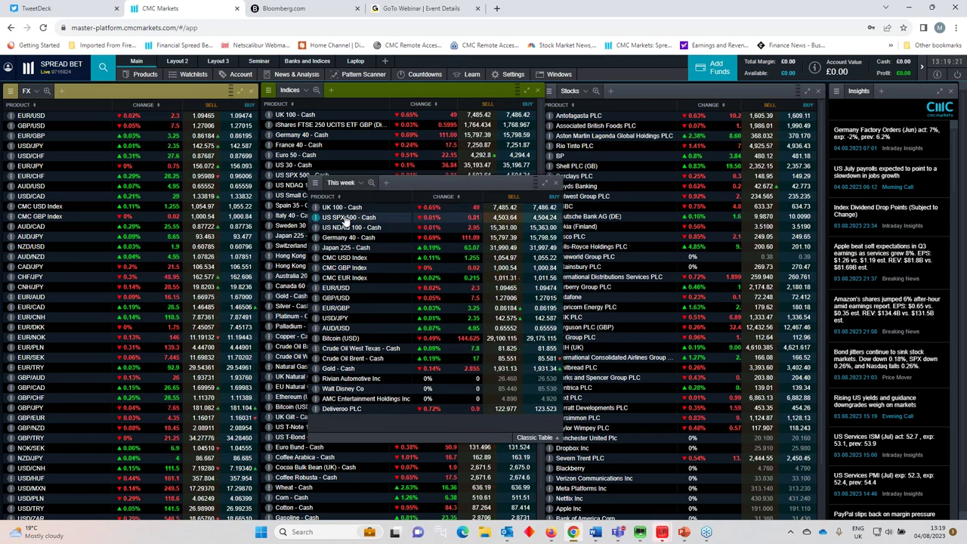
left_click(345, 218)
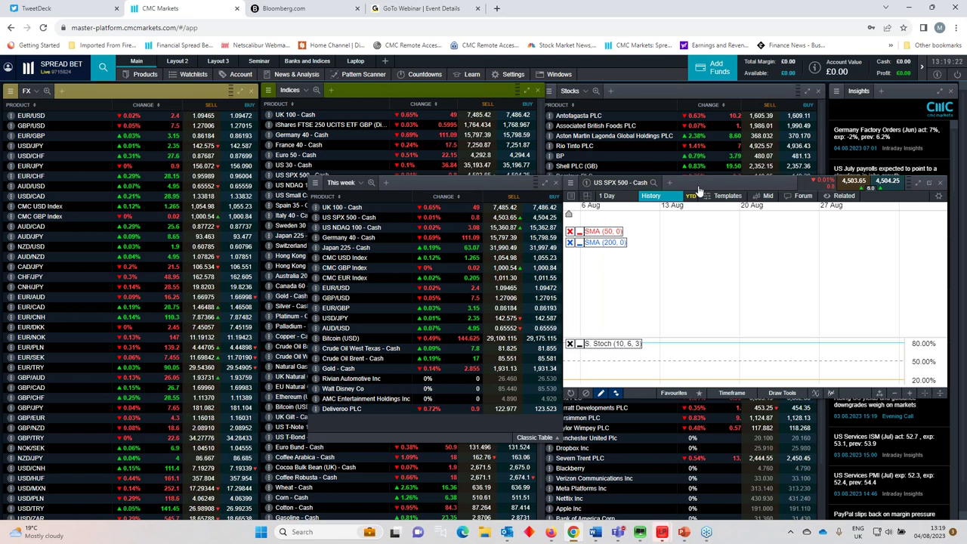
left_click_drag(699, 189, 462, 215)
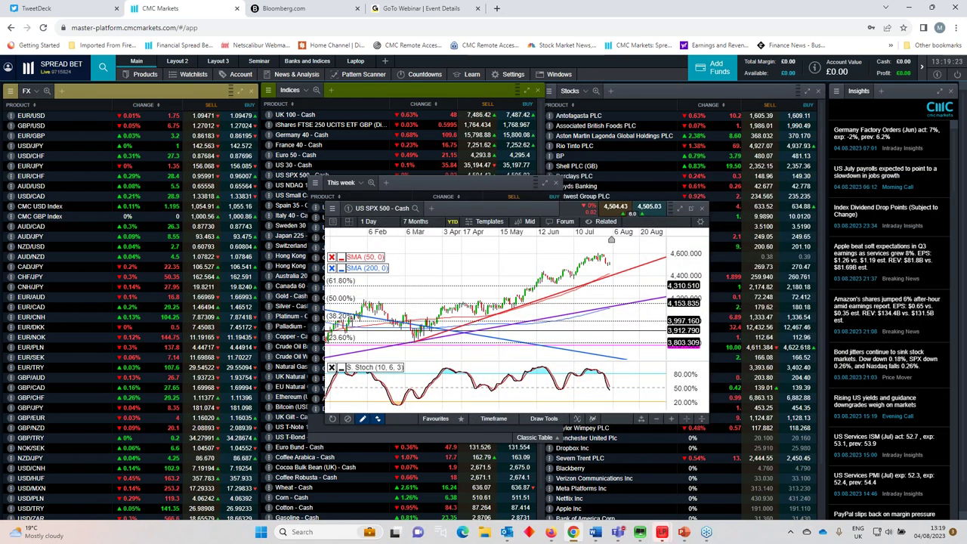
left_click(680, 209)
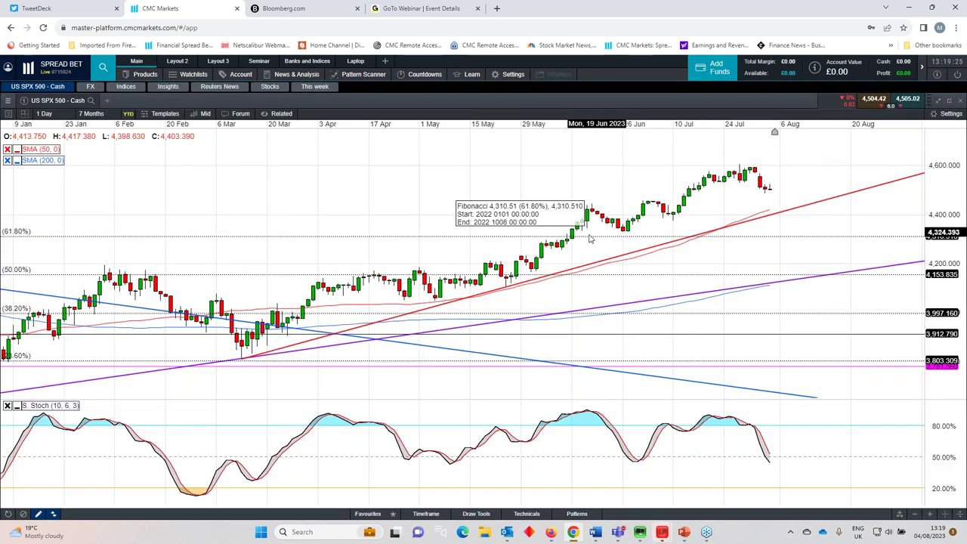
scroll(591, 239, "down", 5)
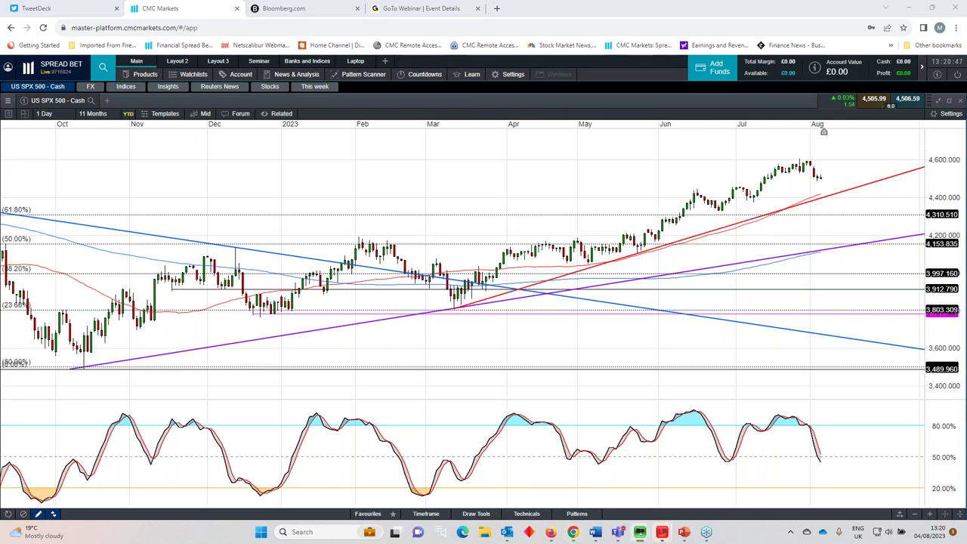
- Bring the Bloomberg window over the US SPX 500 chart, widen it and show the US 30-year government yield chart
left_click_drag(966, 101, 421, 90)
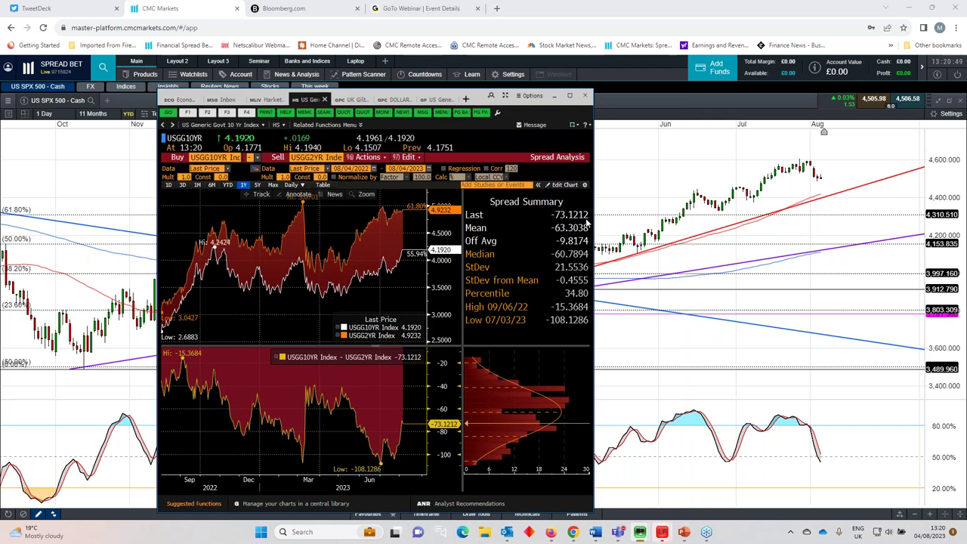
left_click_drag(596, 219, 790, 233)
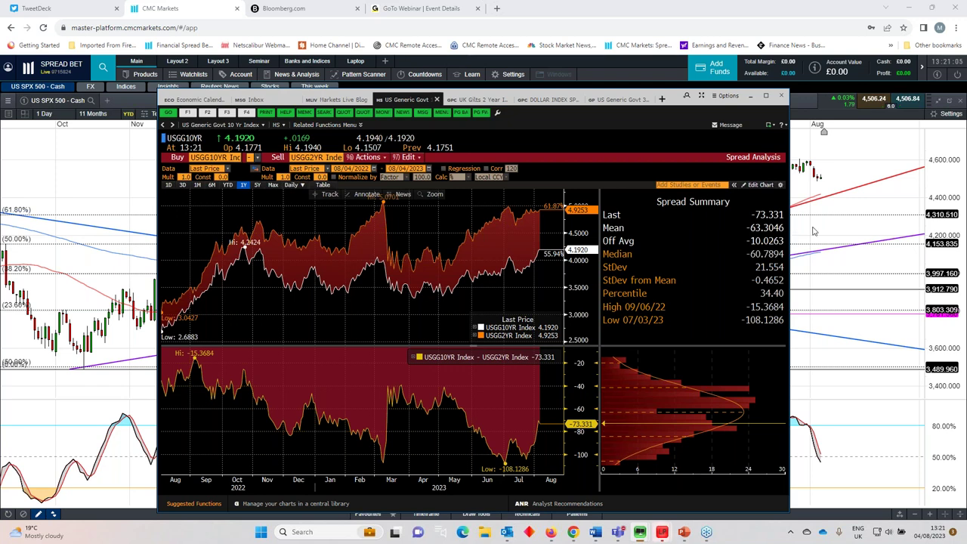
left_click(618, 99)
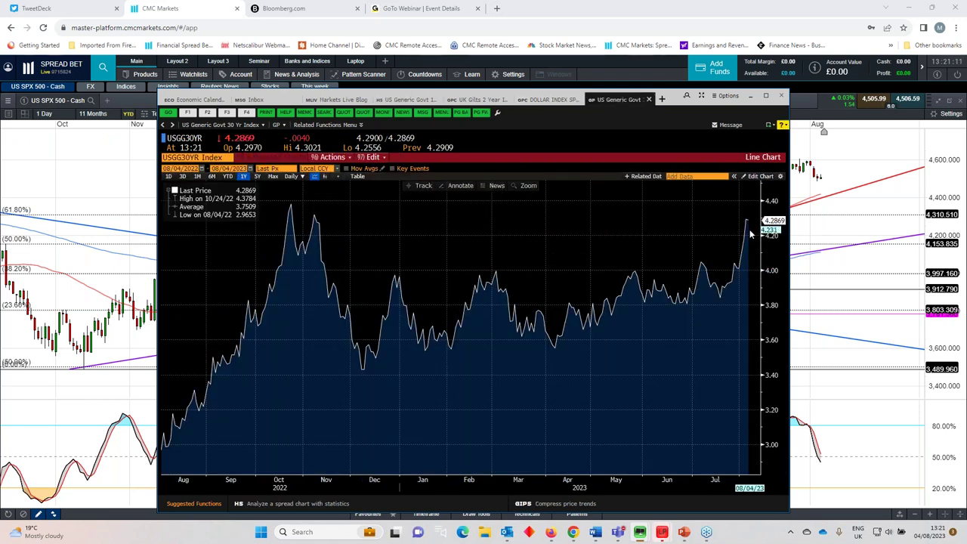
- Change the charted security to US Generic Govt 10 Yr (USGG10YR Index) and move the Bloomberg window off the US SPX 500 chart
left_click(192, 157)
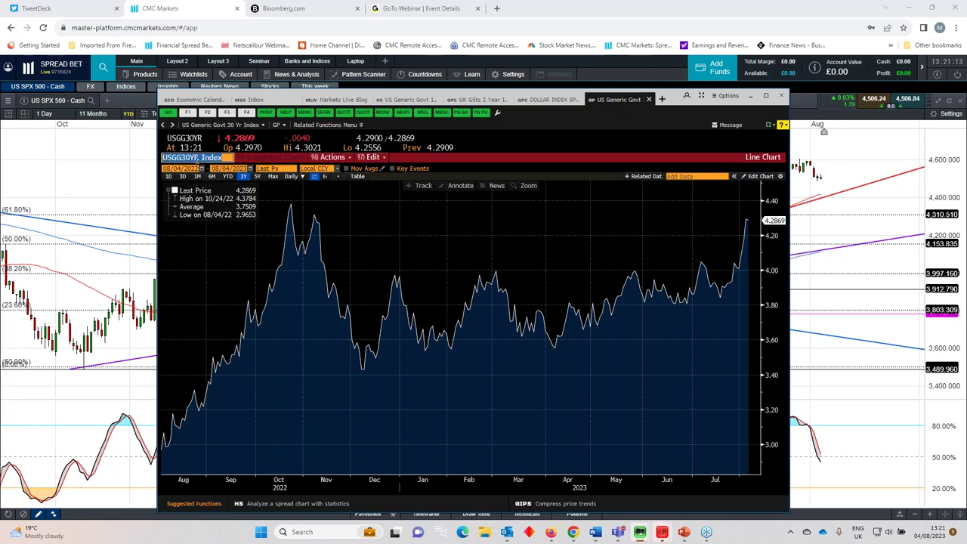
type("US 10 YEAR")
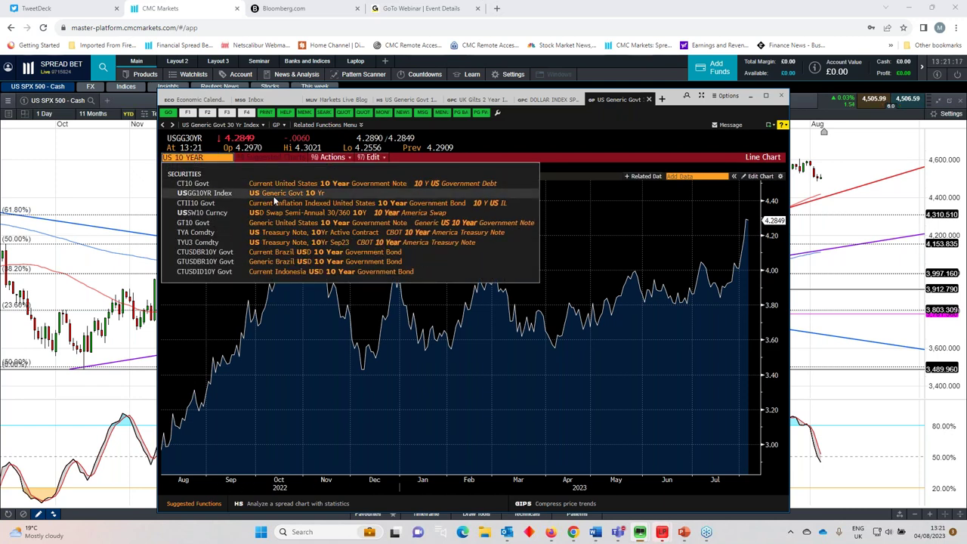
left_click(273, 204)
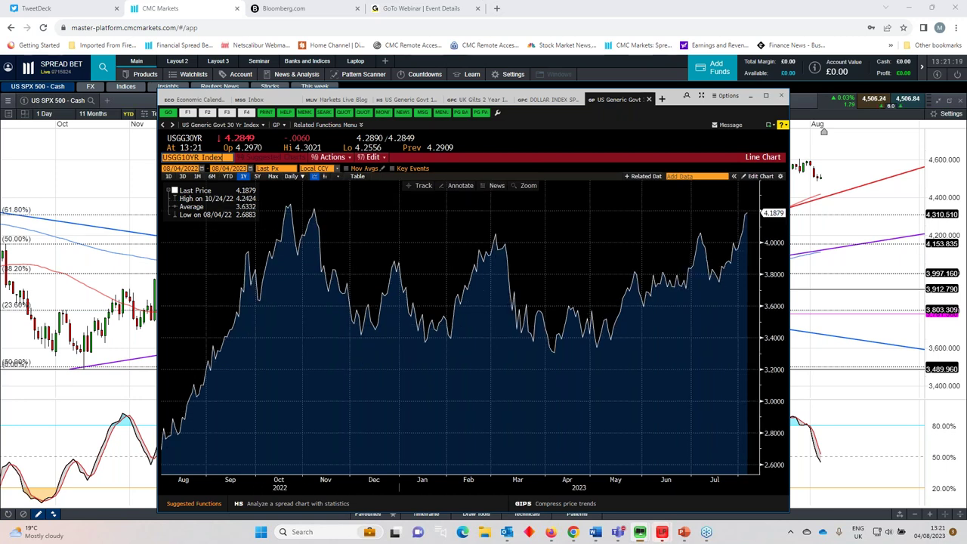
mouse_move(321, 266)
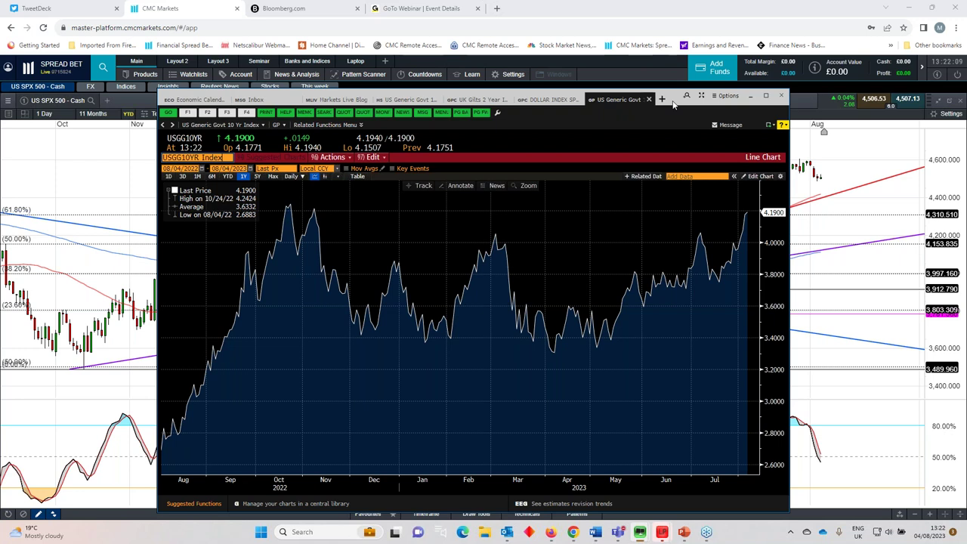
left_click_drag(673, 104, 966, 107)
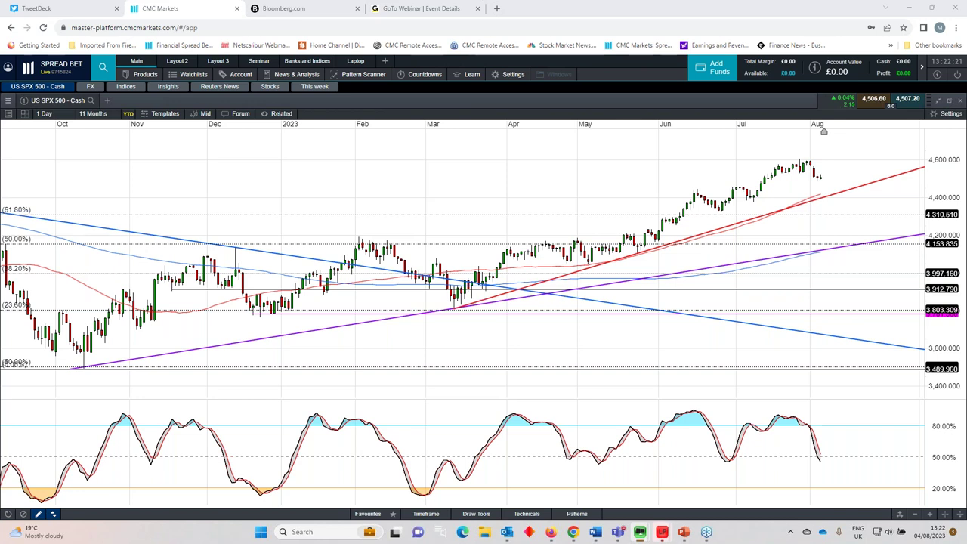
- Bring the Bloomberg UK Gilts 2 Year Index chart fully into view, examine it and close its window
left_click_drag(824, 129, 356, 152)
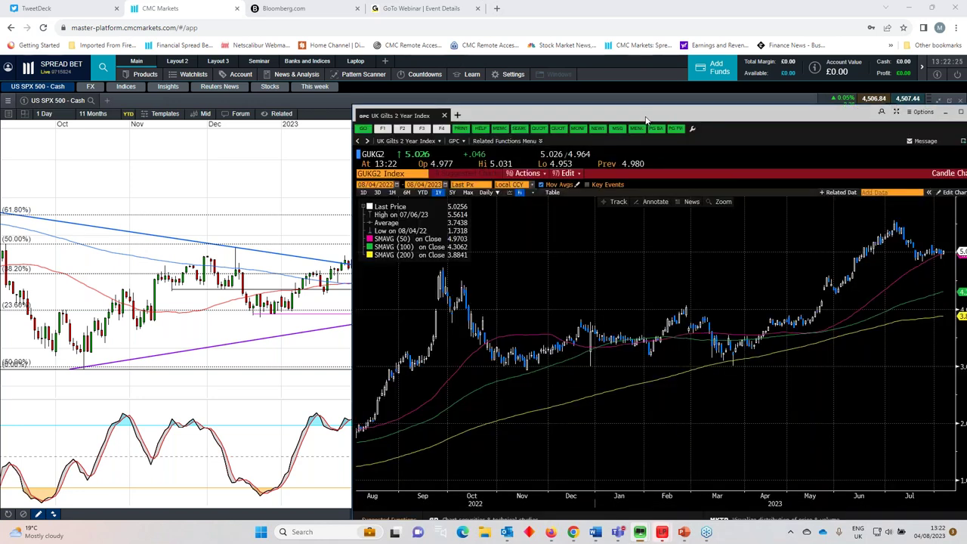
left_click_drag(647, 121, 359, 96)
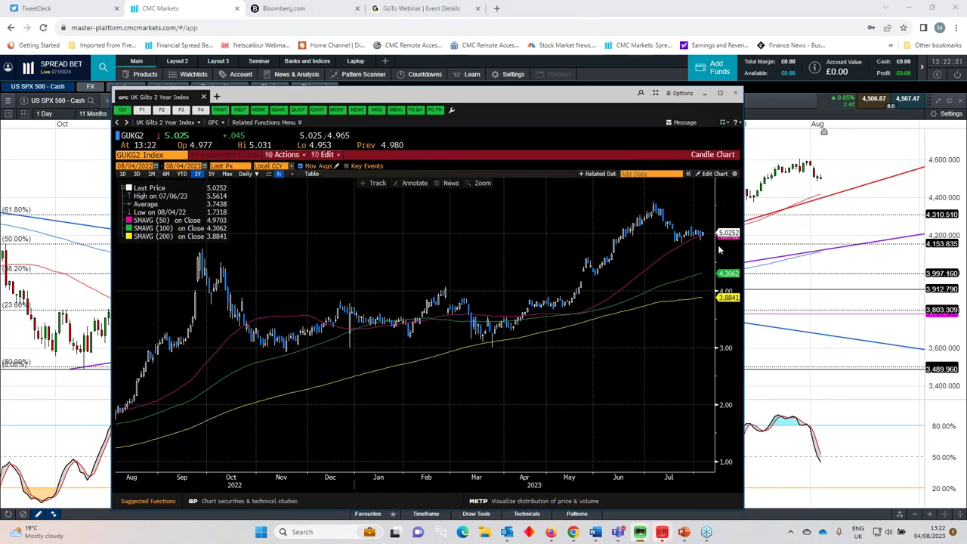
left_click_drag(541, 115, 551, 112)
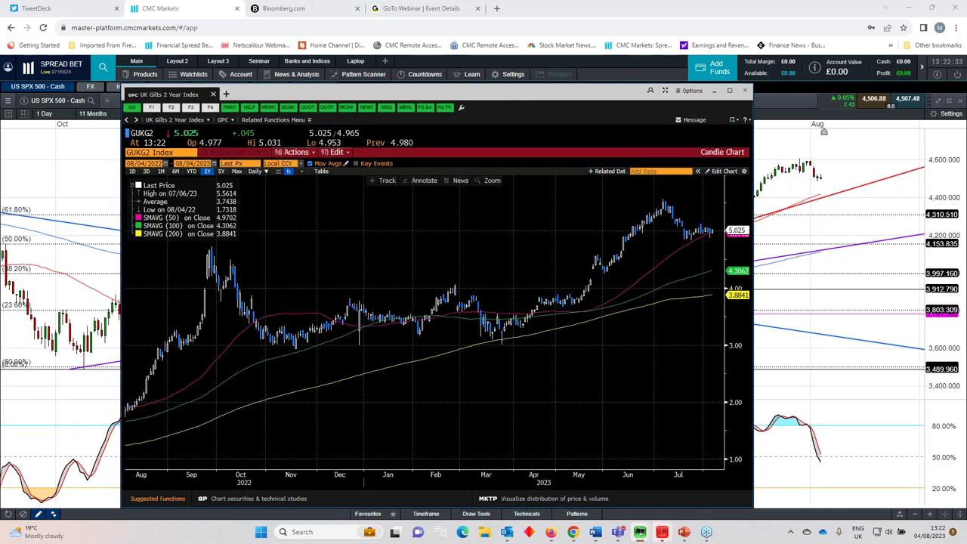
mouse_move(546, 96)
left_mouse_down()
mouse_move(966, 95)
mouse_move(546, 97)
left_mouse_up()
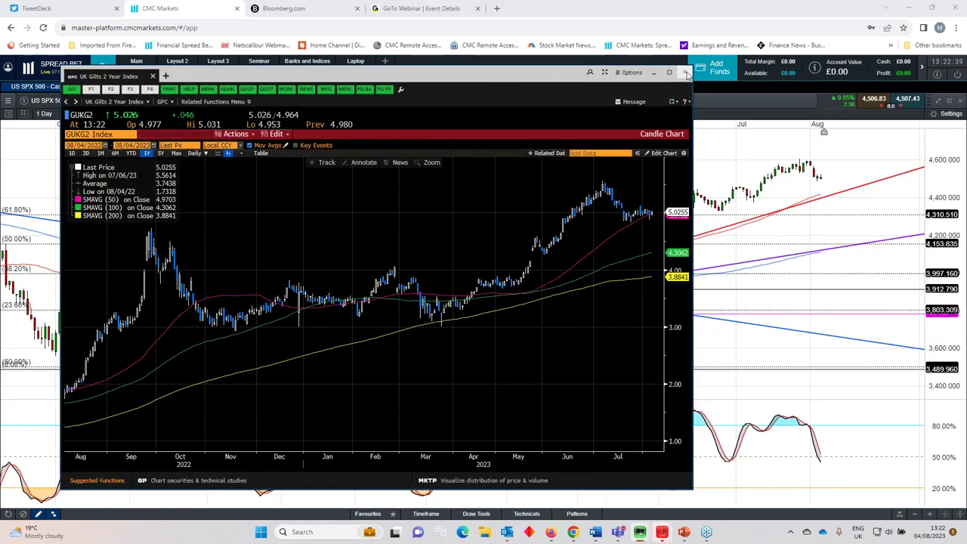
left_click(685, 73)
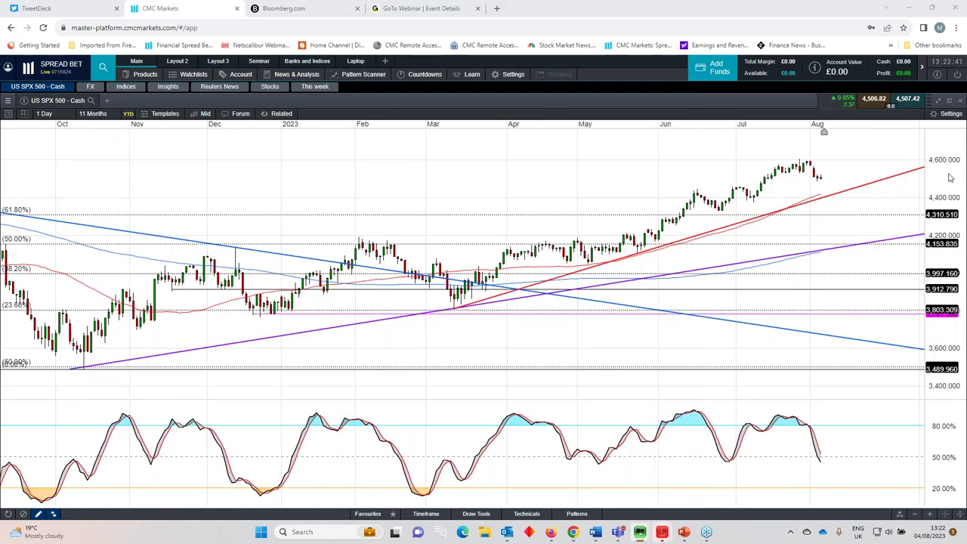
- Leave the enlarged US SPX 500 chart and open an enlarged US NDAQ 100 - Cash chart from the This week watchlist
scroll(790, 198, "down", 1)
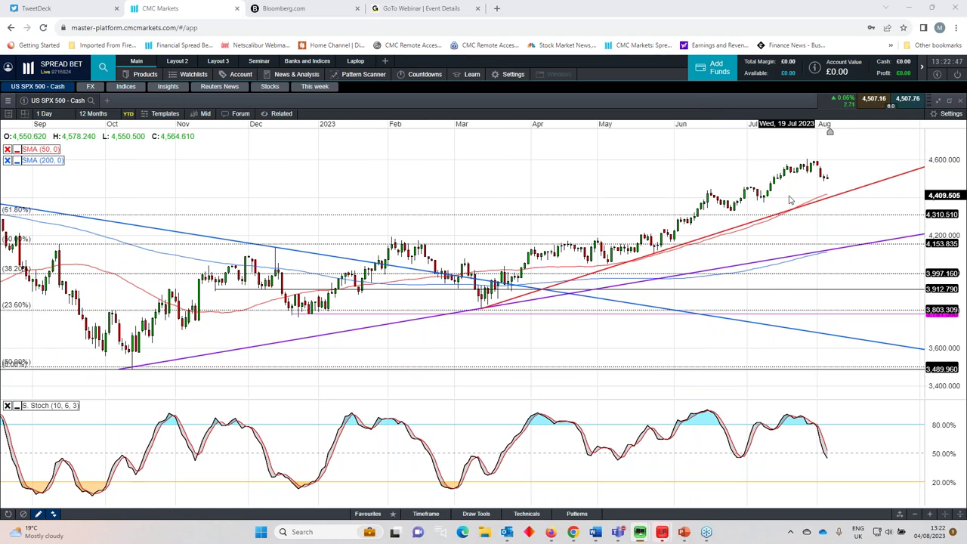
mouse_move(627, 276)
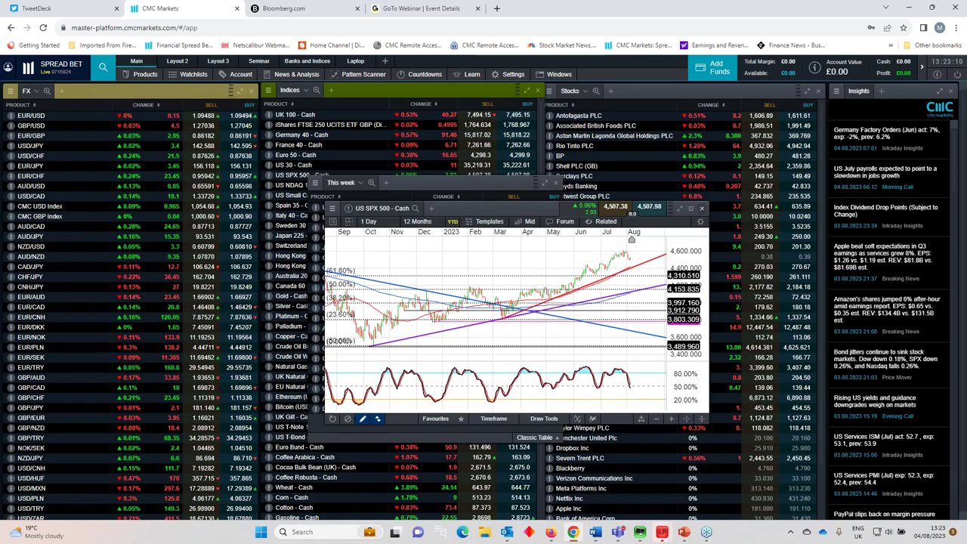
left_click(341, 250)
double_click(332, 228)
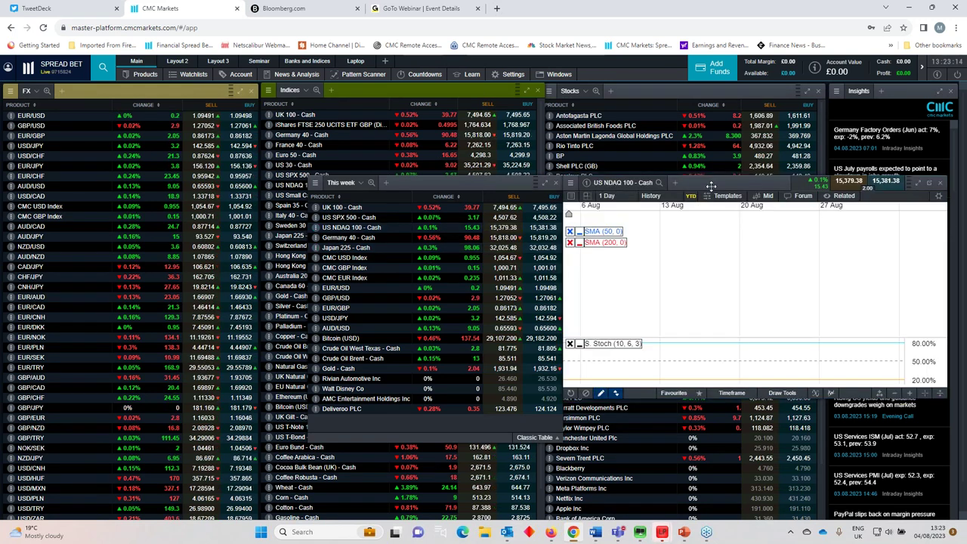
left_click_drag(711, 186, 397, 222)
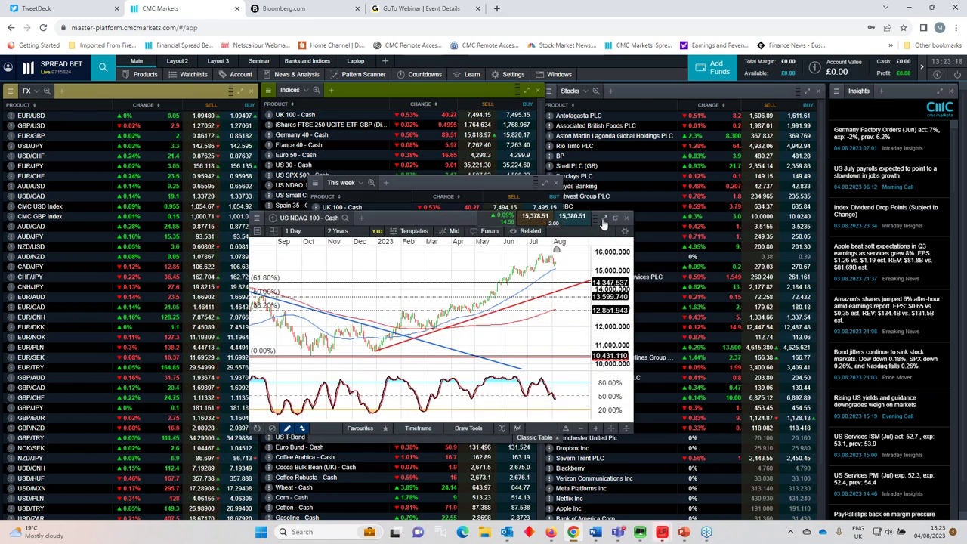
left_click(605, 218)
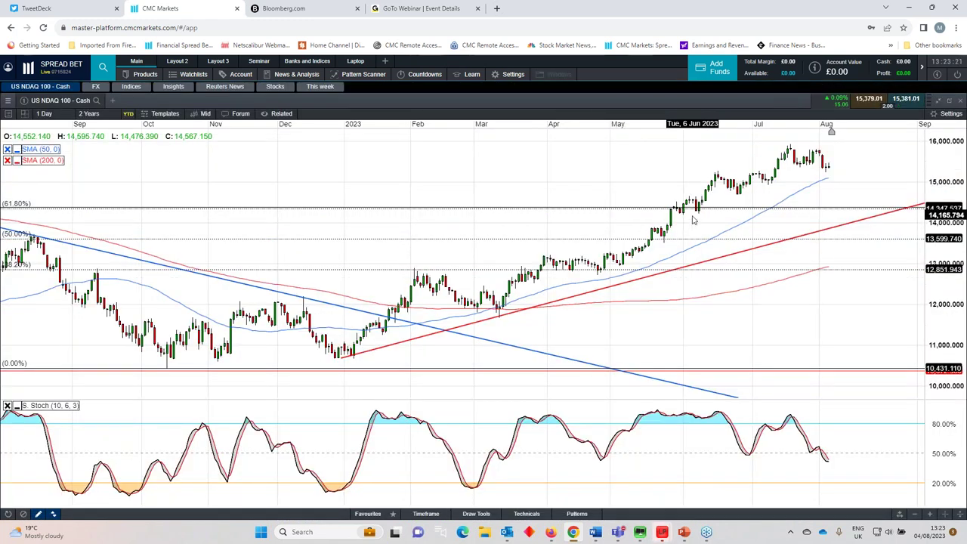
- Restore the US NDAQ 100 chart to its smaller window and close it
mouse_move(463, 269)
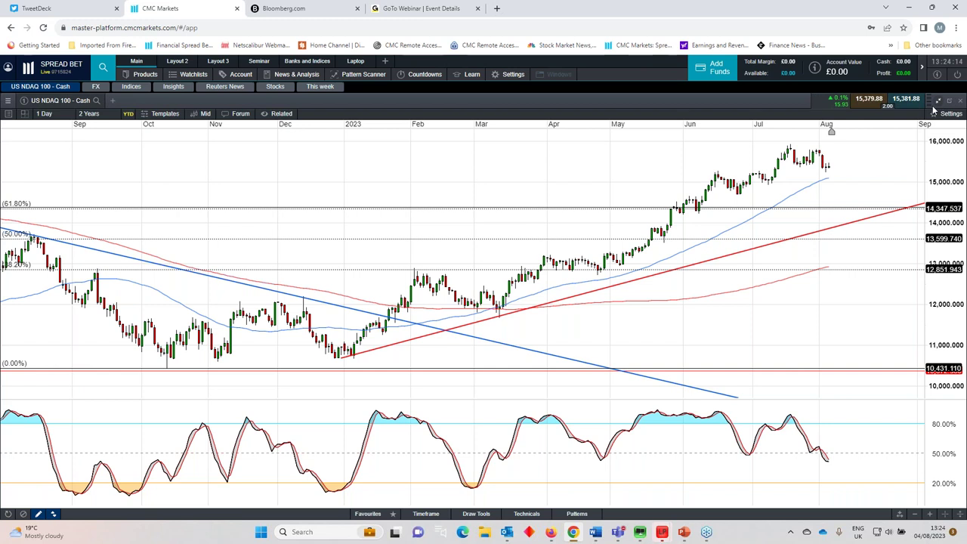
left_click(949, 101)
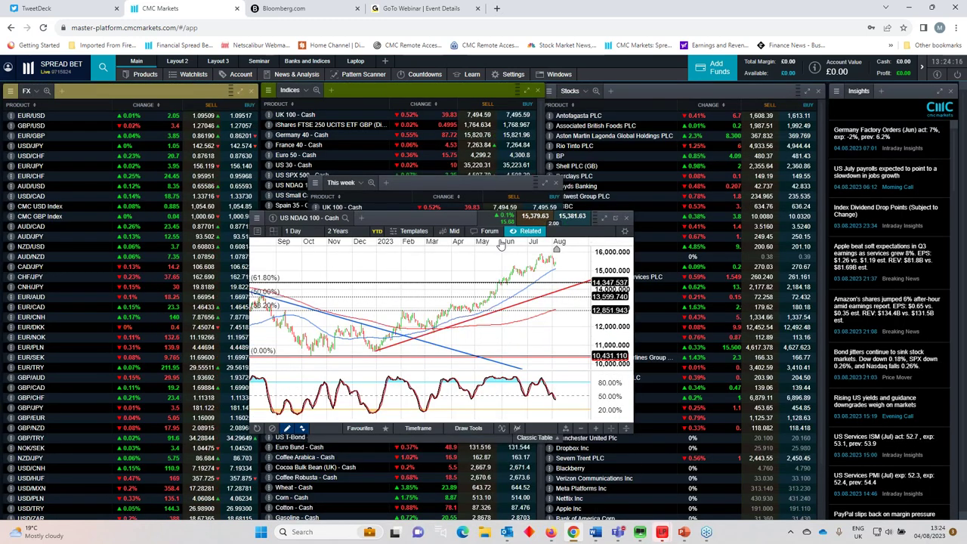
left_click(627, 220)
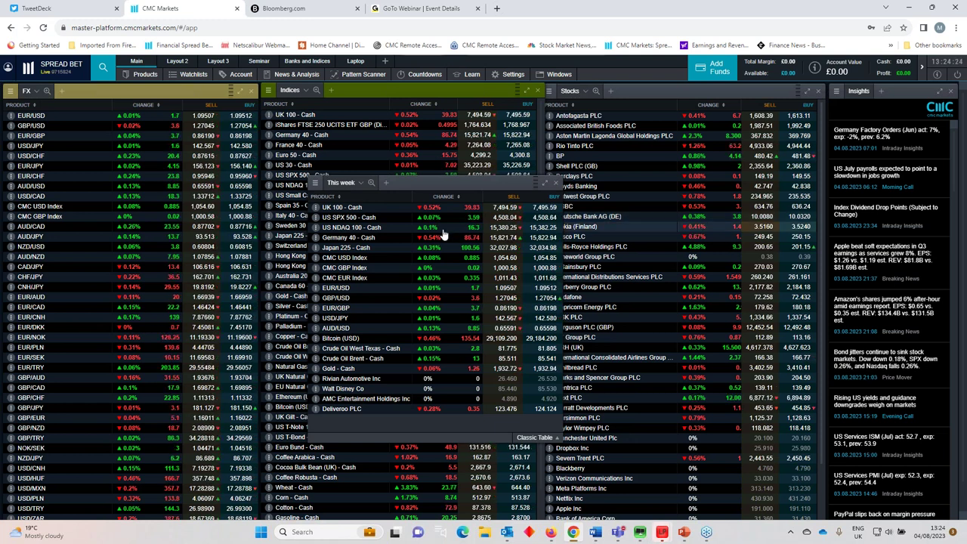
- Open the UK 100 - Cash chart from the This week watchlist, enlarge it and examine its daily price history back to June 2022
left_click(342, 209)
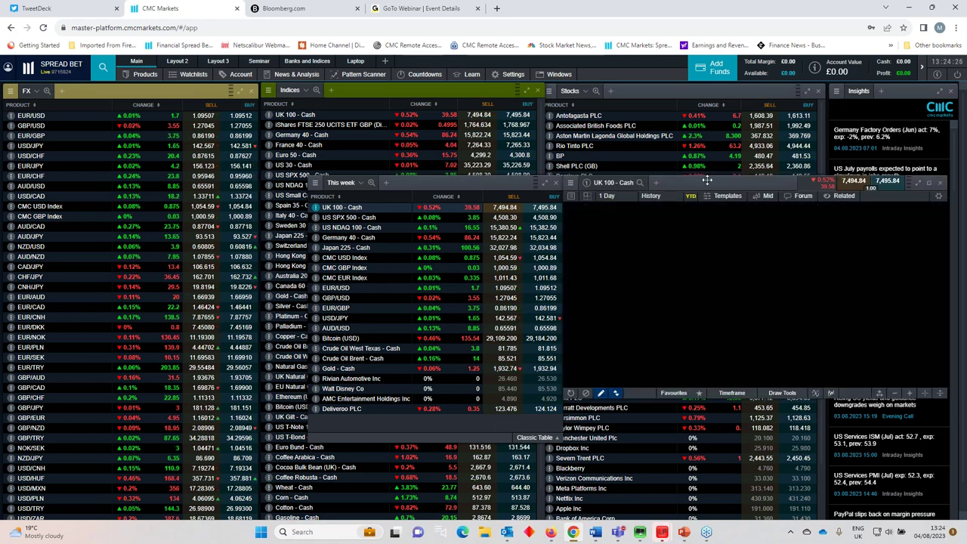
left_click_drag(706, 183, 594, 191)
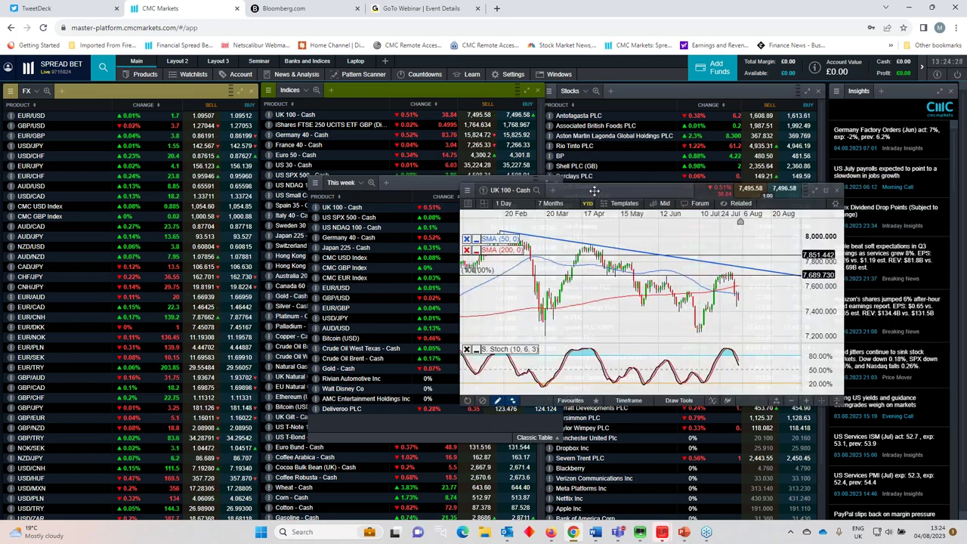
left_click(806, 191)
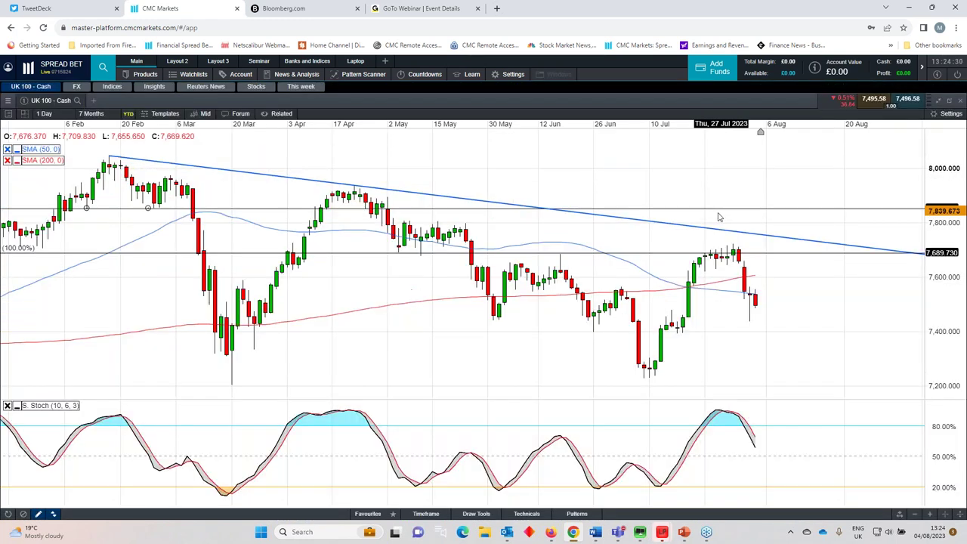
scroll(719, 217, "down", 5)
scroll(719, 217, "down", 2)
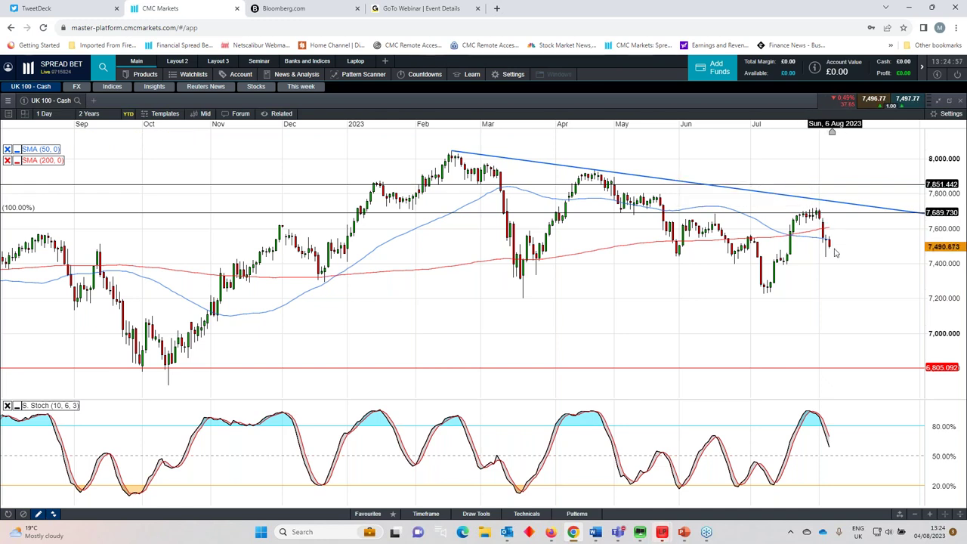
scroll(834, 255, "up", 4)
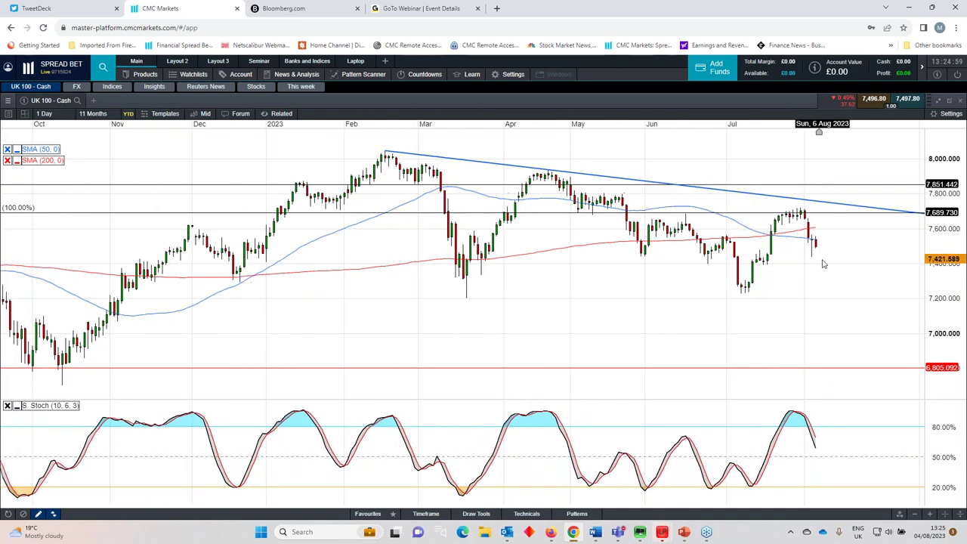
scroll(808, 270, "up", 1)
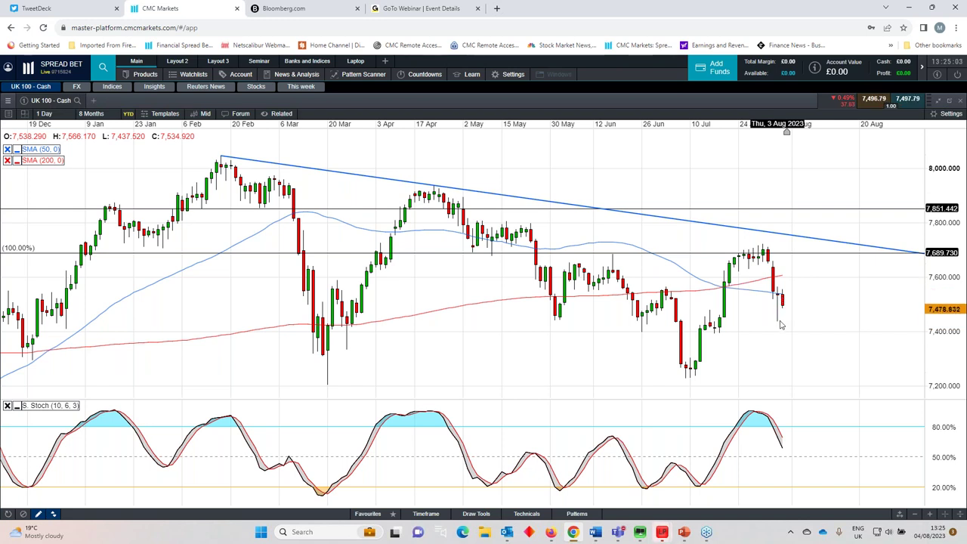
scroll(786, 299, "down", 5)
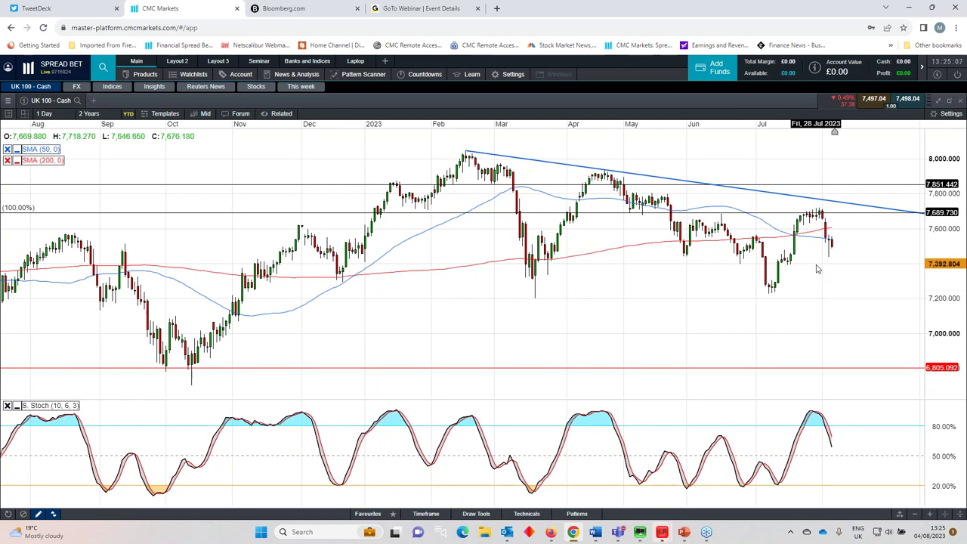
scroll(816, 270, "down", 1)
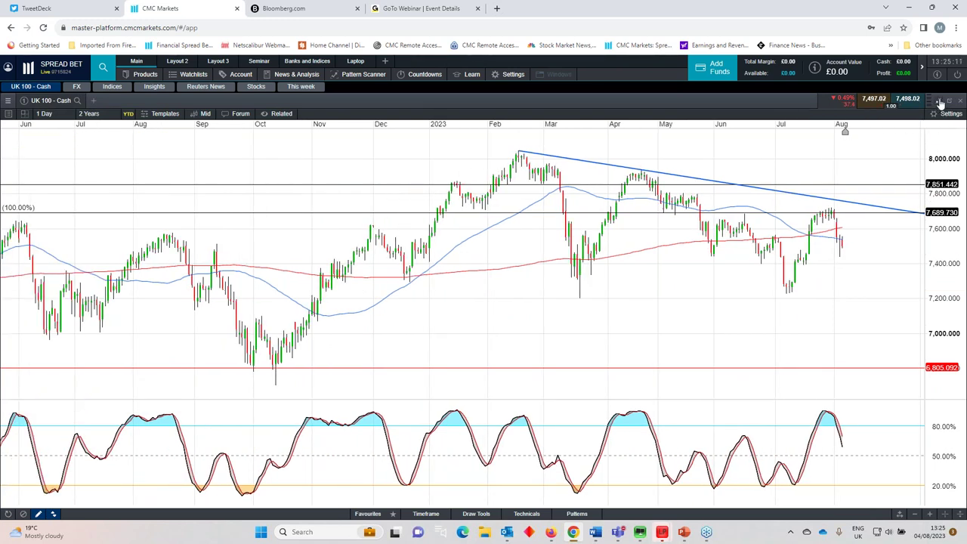
- Close the UK 100 - Cash chart and open an enlarged Germany 40 - Cash chart from the This week watchlist
double_click(914, 109)
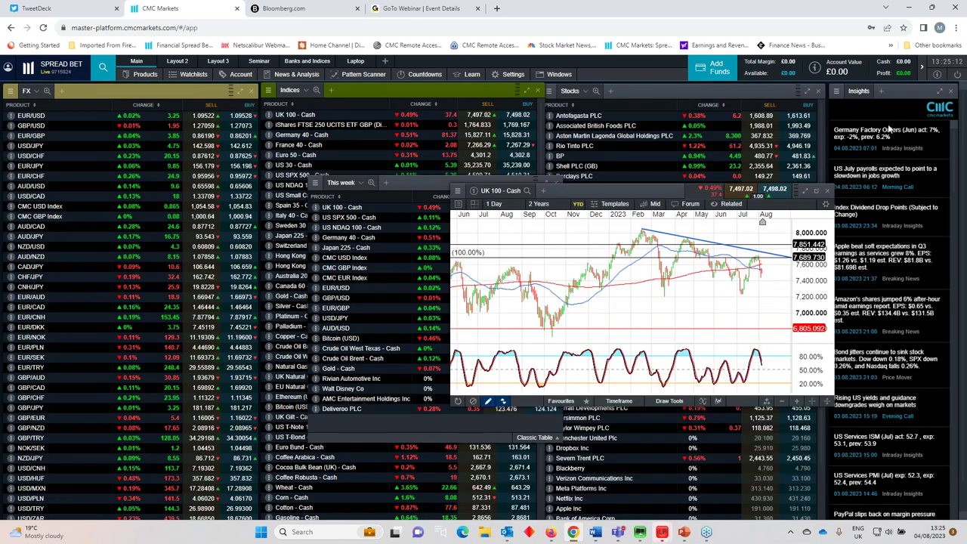
left_click(829, 192)
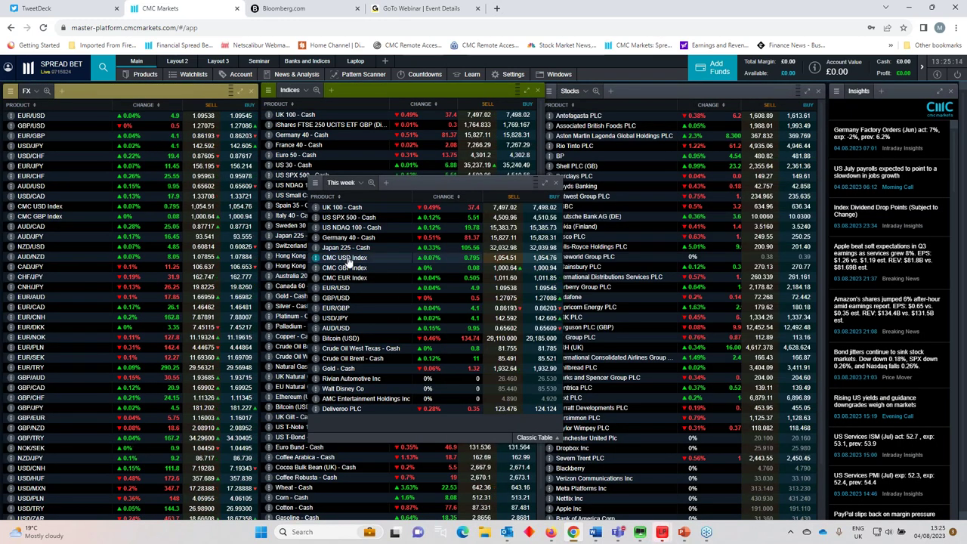
left_click(348, 239)
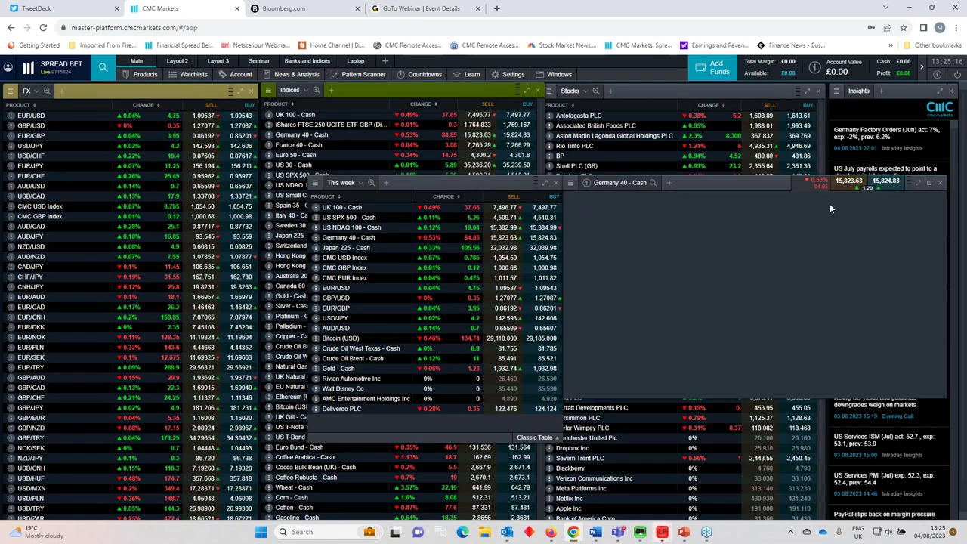
double_click(912, 184)
- Examine the Germany 40 - Cash daily chart against its rising trendline, 200-period average and Fibonacci levels, over both longer and shorter periods
scroll(626, 271, "up", 5)
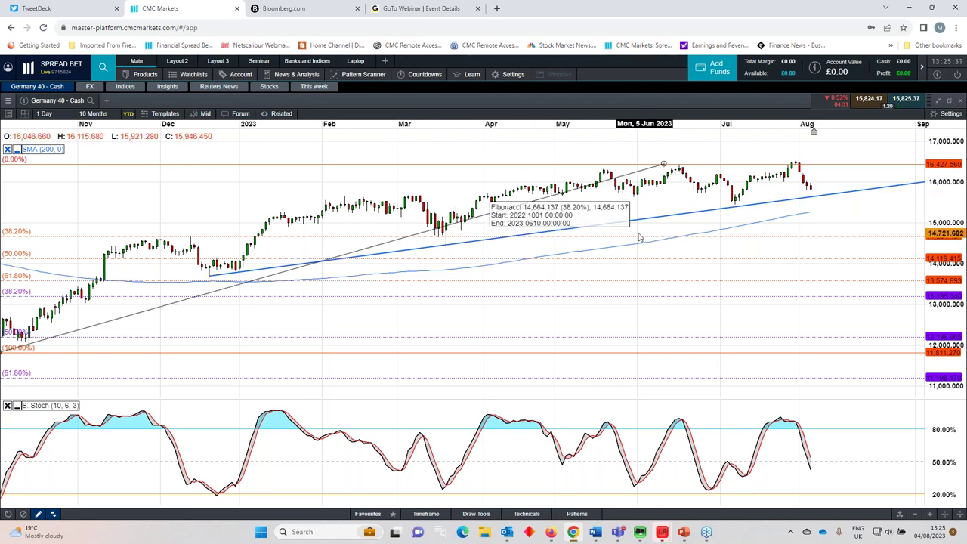
scroll(411, 250, "down", 3)
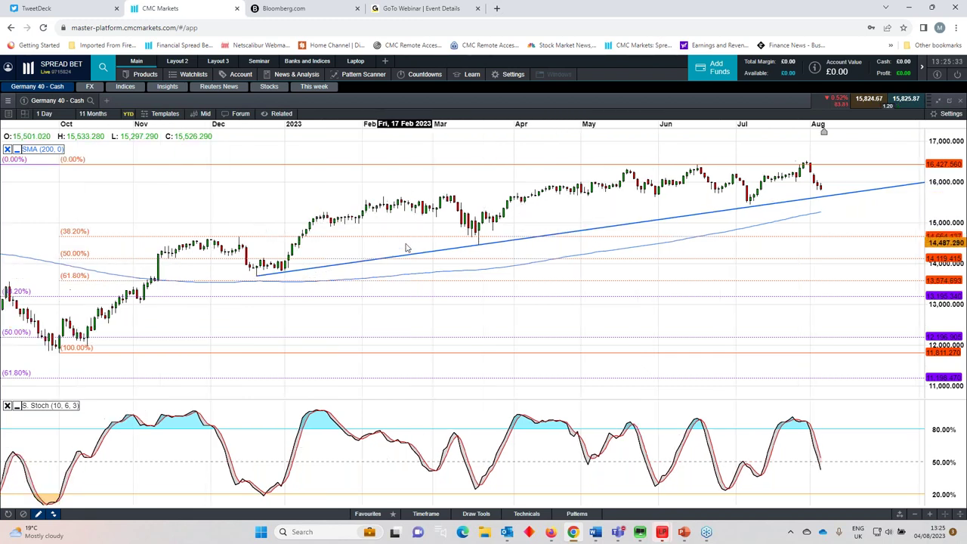
left_click(350, 274)
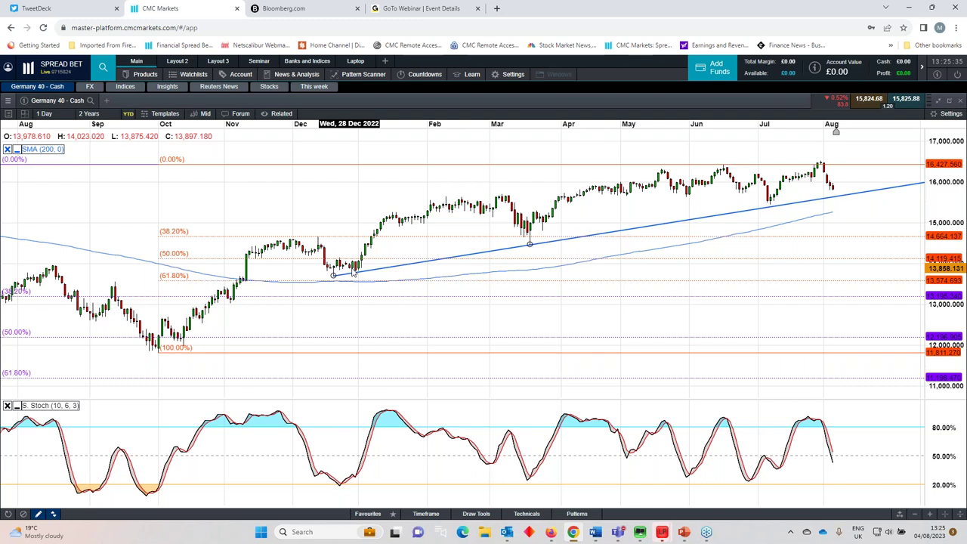
left_click(339, 269)
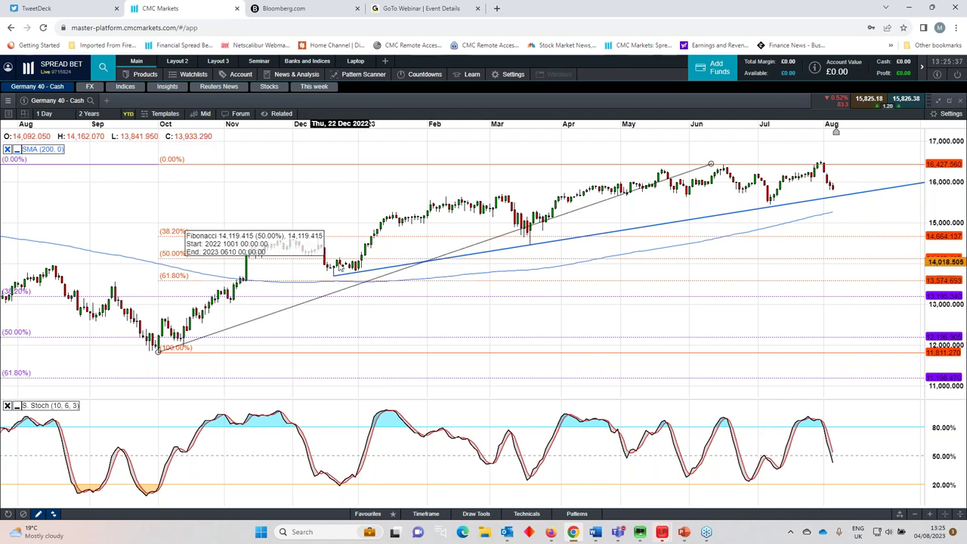
mouse_move(157, 352)
left_mouse_down()
mouse_move(162, 338)
mouse_move(173, 344)
mouse_move(163, 346)
left_mouse_up()
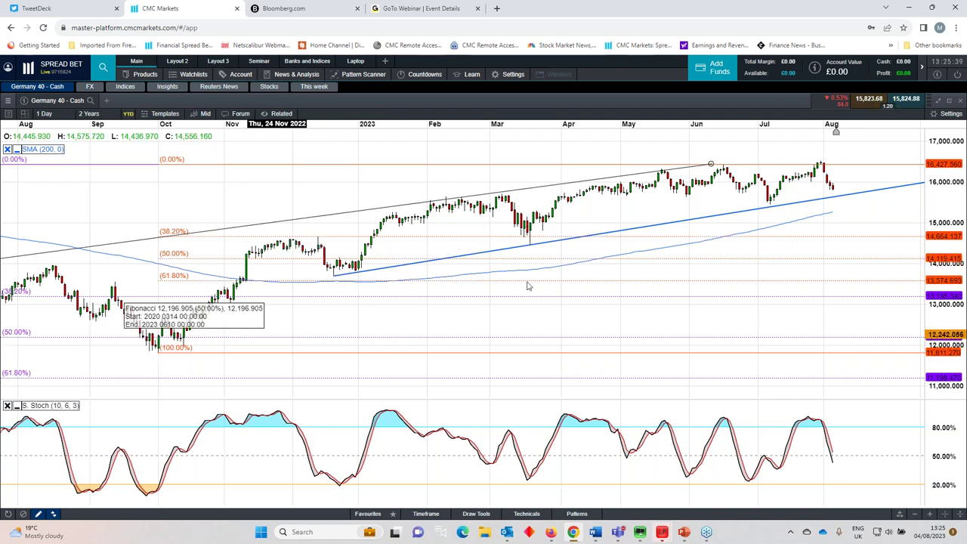
key("ctrl+z")
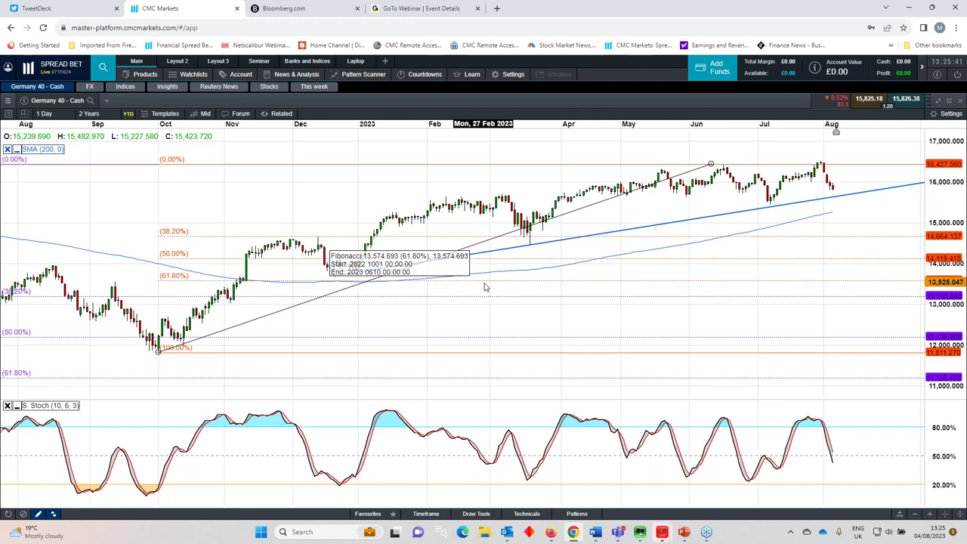
left_click(638, 305)
scroll(690, 331, "up", 5)
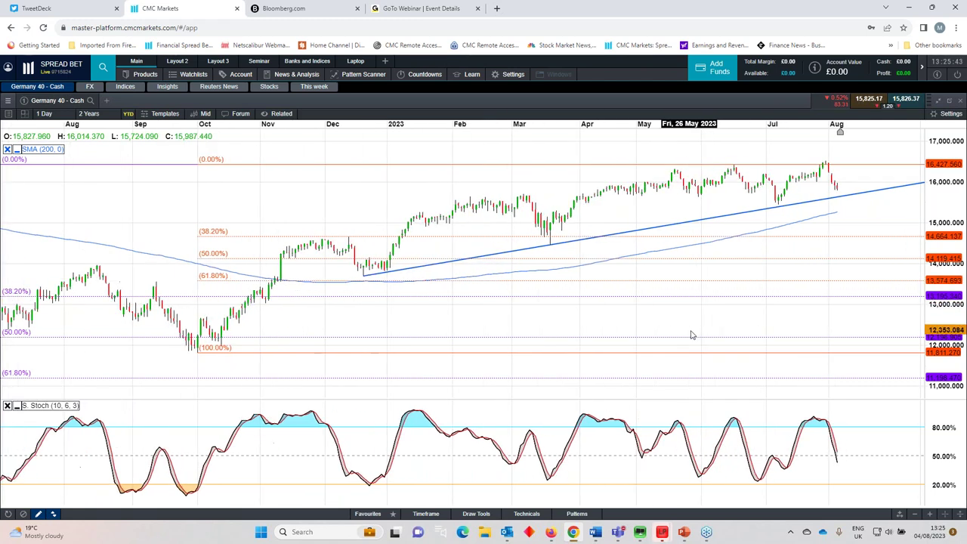
scroll(611, 294, "up", 3)
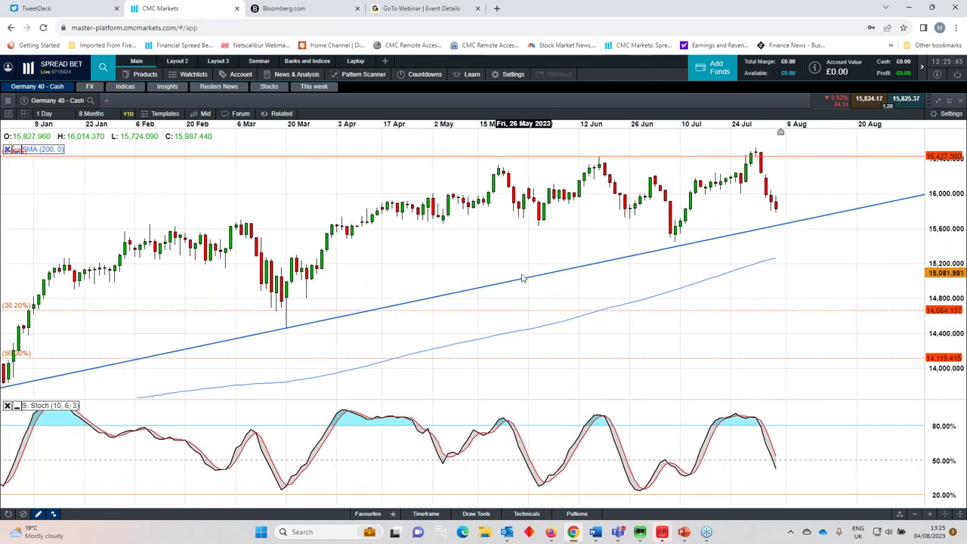
scroll(522, 278, "up", 1)
scroll(522, 278, "up", 1)
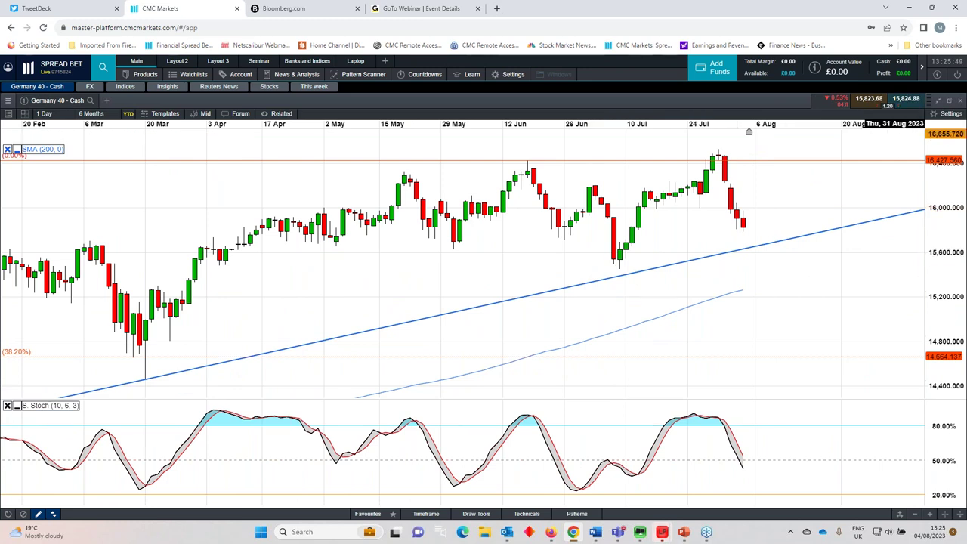
- Restore the Germany 40 - Cash chart to its smaller window and close it
left_click(939, 99)
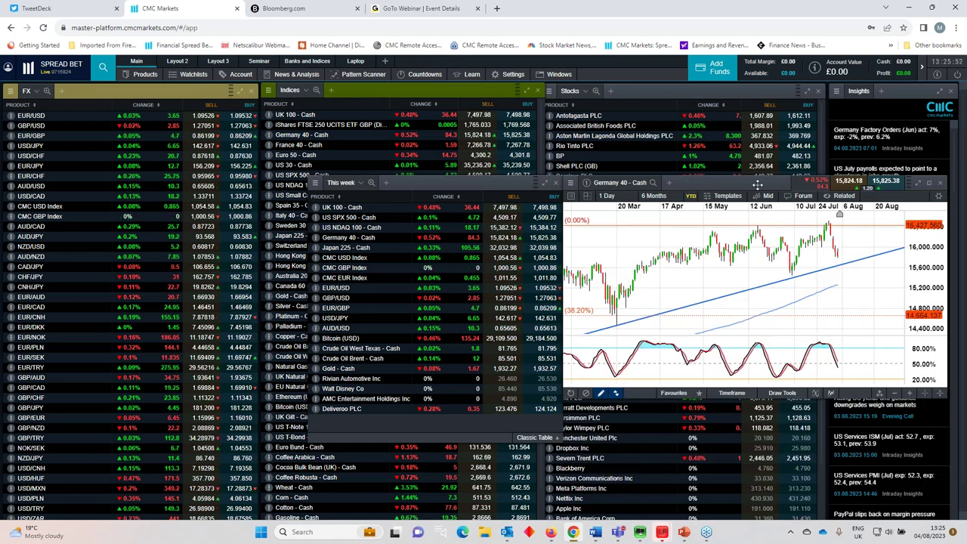
left_click_drag(757, 185, 453, 209)
left_click(637, 207)
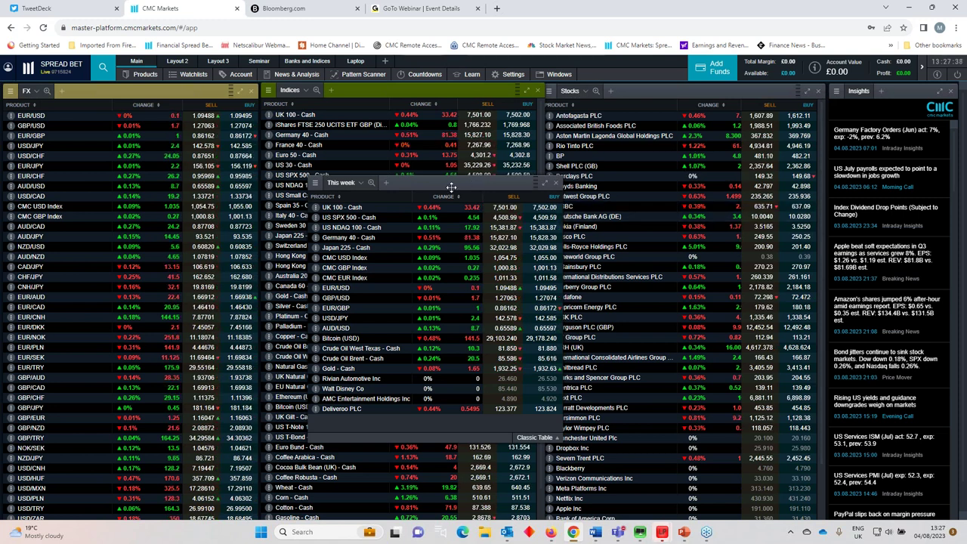
- Move the This week watchlist partly over the FX list, view the UK 100 - Cash chart enlarged and close it
left_click_drag(451, 187, 342, 185)
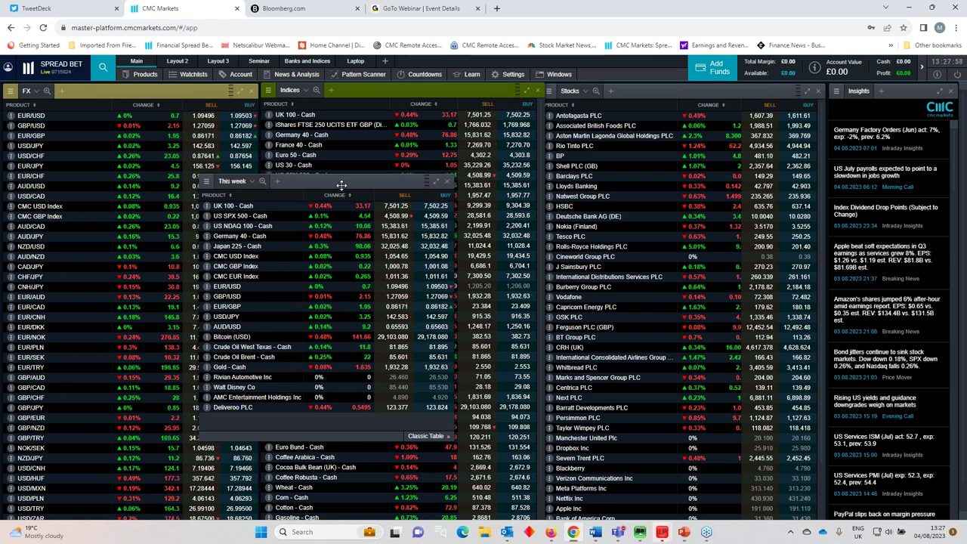
left_click(243, 209)
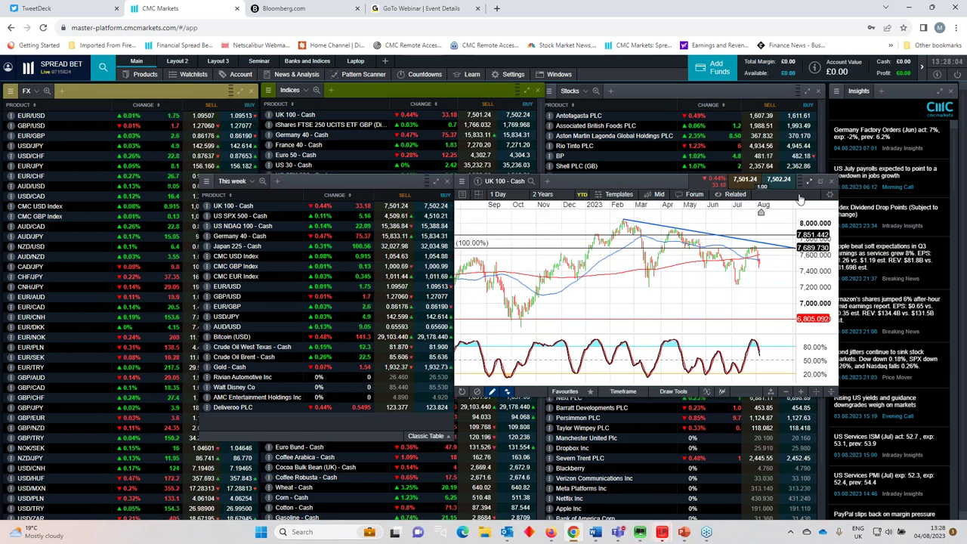
left_click(821, 181)
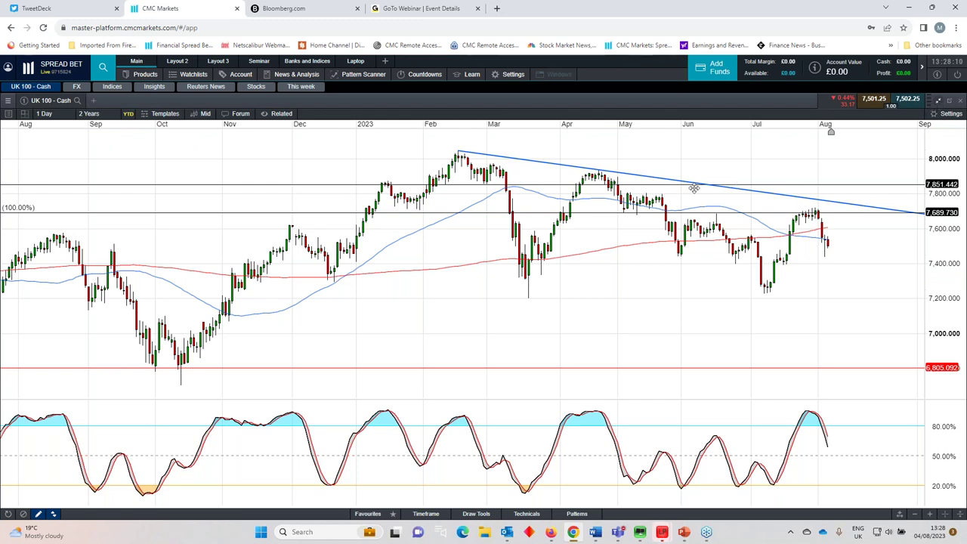
left_click(949, 100)
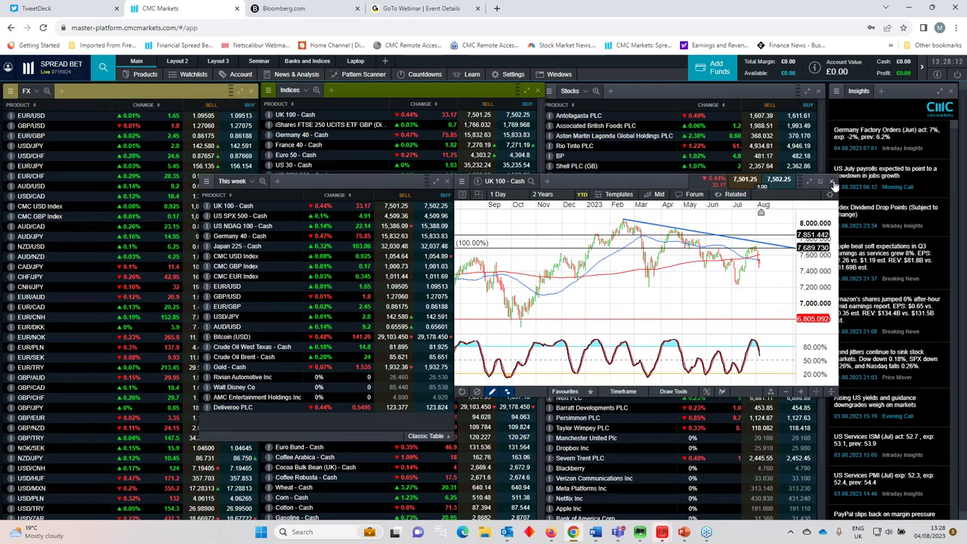
left_click(833, 184)
- Shift the This week watchlist further over the FX list, view the US SPX 500 - Cash chart and close it
left_click_drag(320, 183, 285, 179)
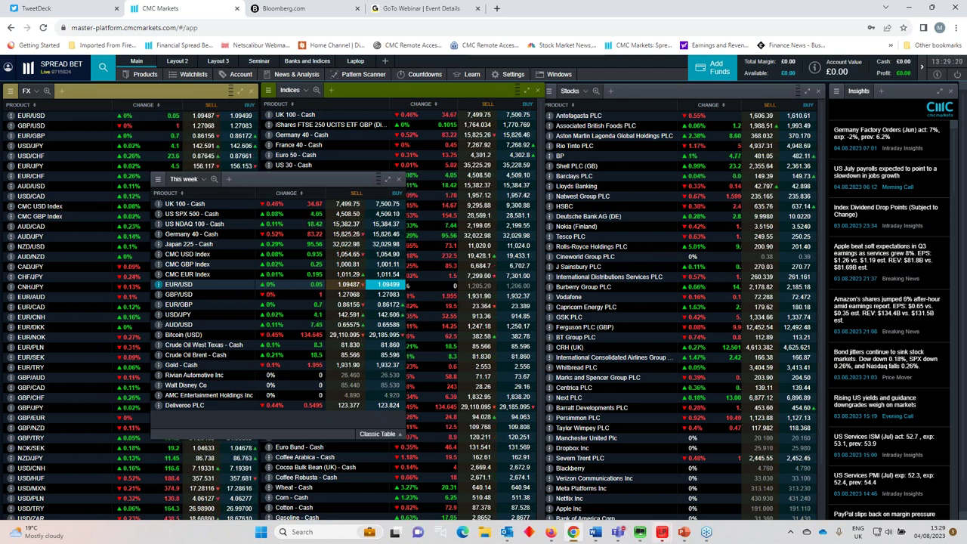
key("Down")
left_click(192, 214)
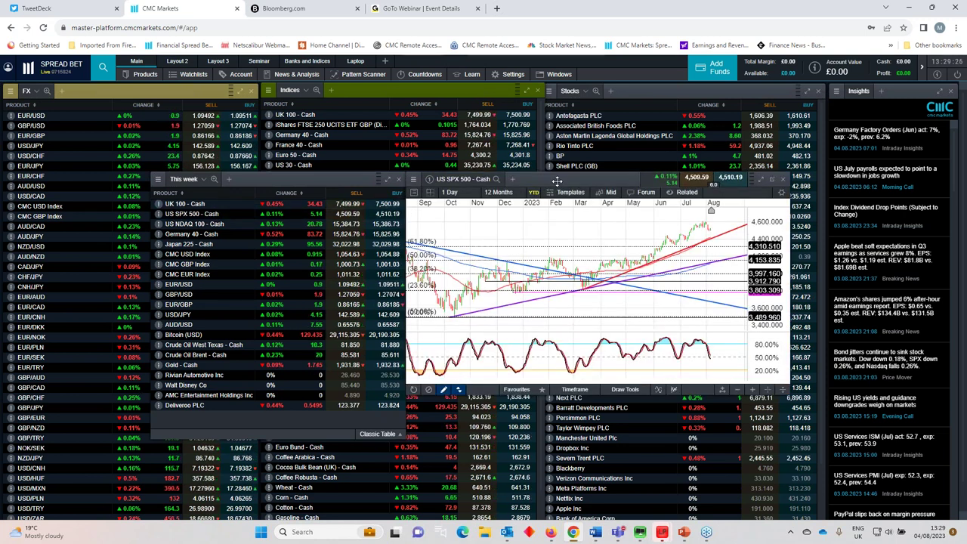
left_click_drag(557, 182, 494, 194)
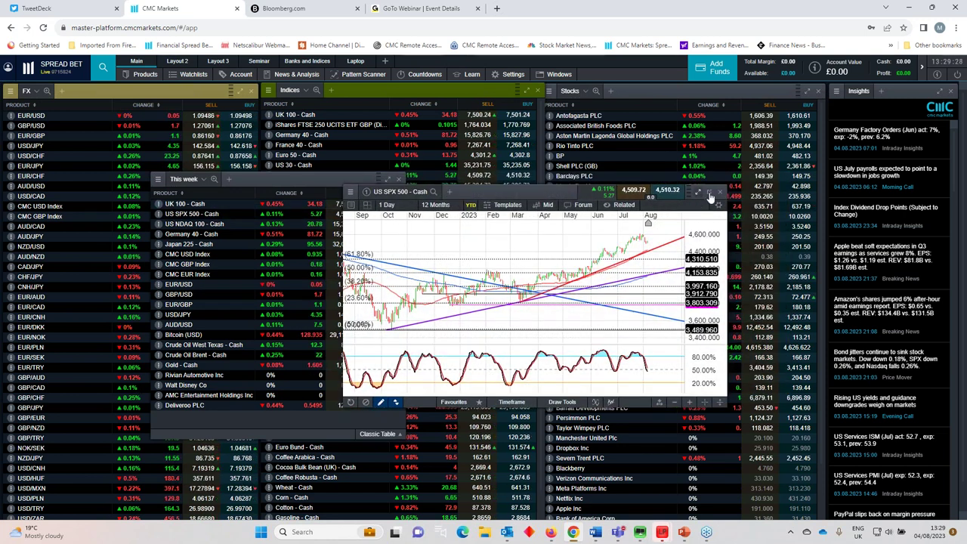
left_click(721, 192)
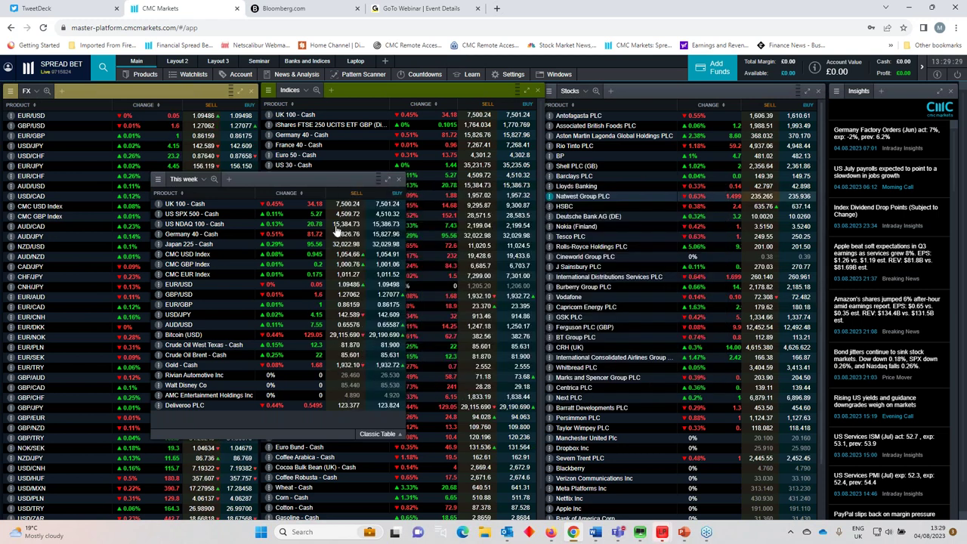
- Open an enlarged EUR/USD chart from the This week watchlist and set its interval to 5 minutes
left_click(179, 285)
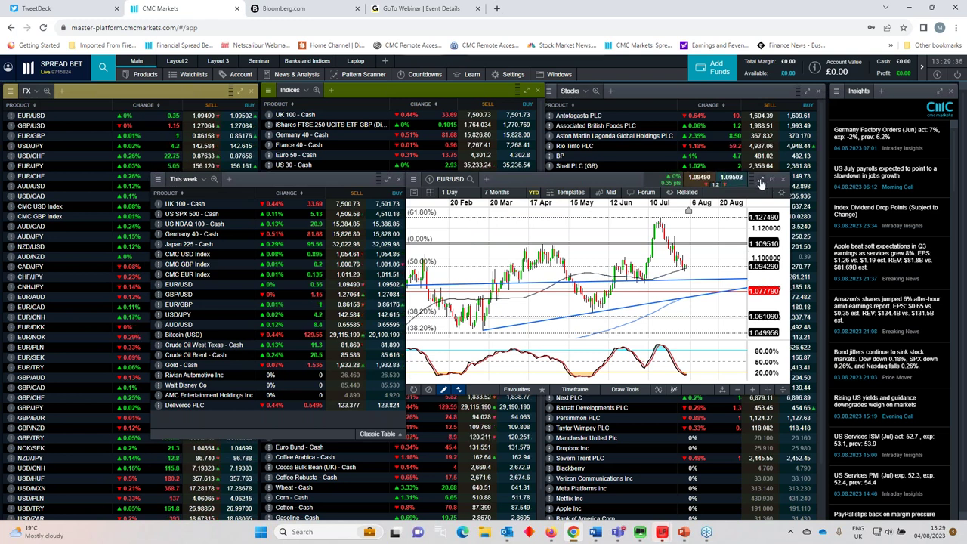
left_click(760, 182)
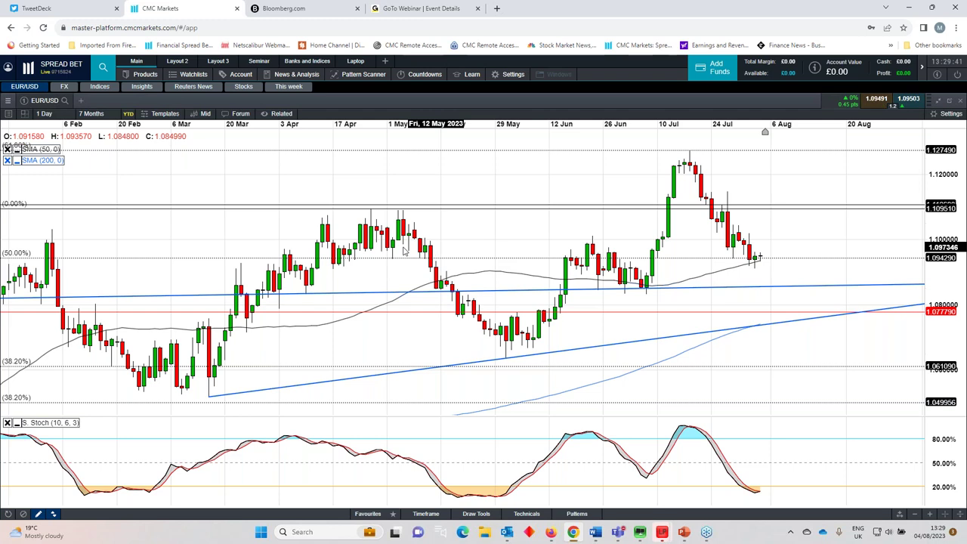
left_click(47, 114)
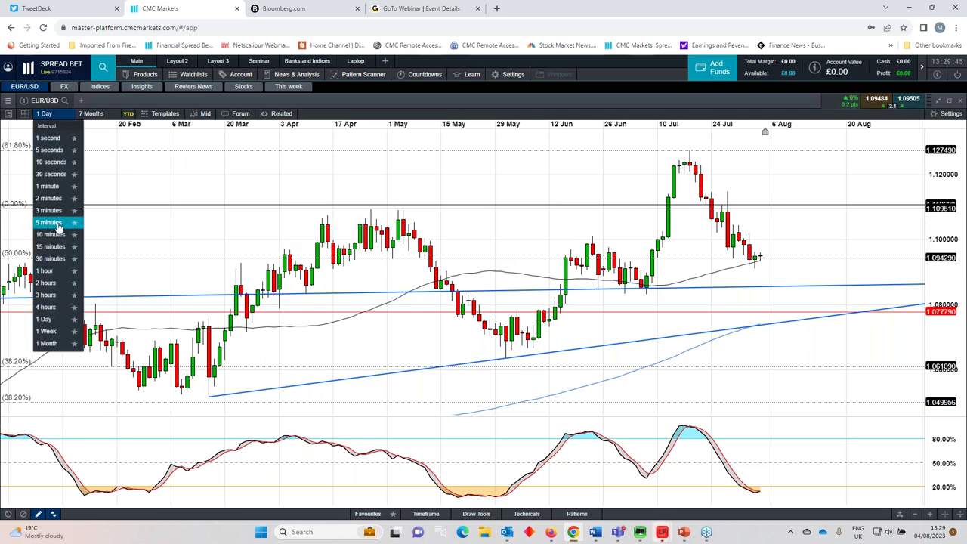
left_click(58, 223)
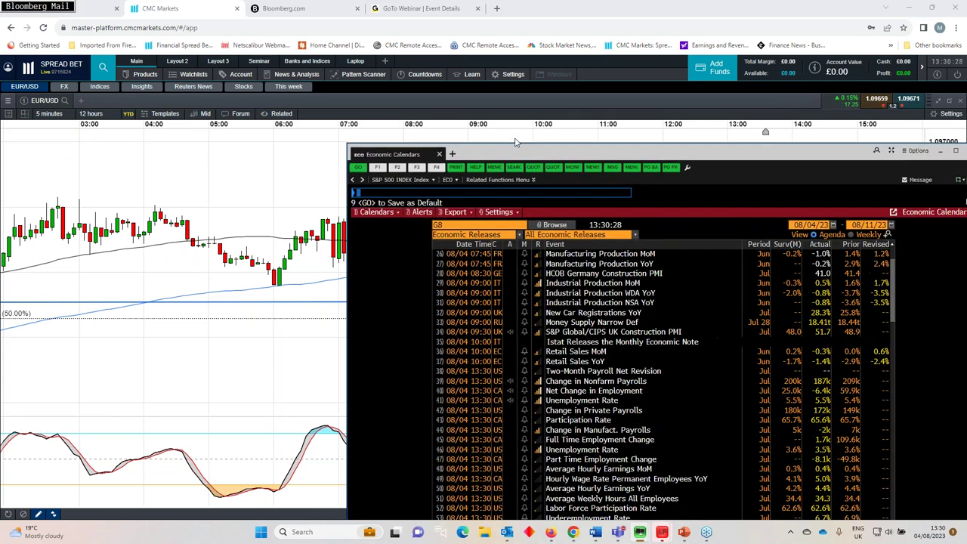
- Bring the Bloomberg Economic Calendars window fully into view, examine the July US payrolls releases and return to CMC Markets
left_click_drag(516, 141, 430, 79)
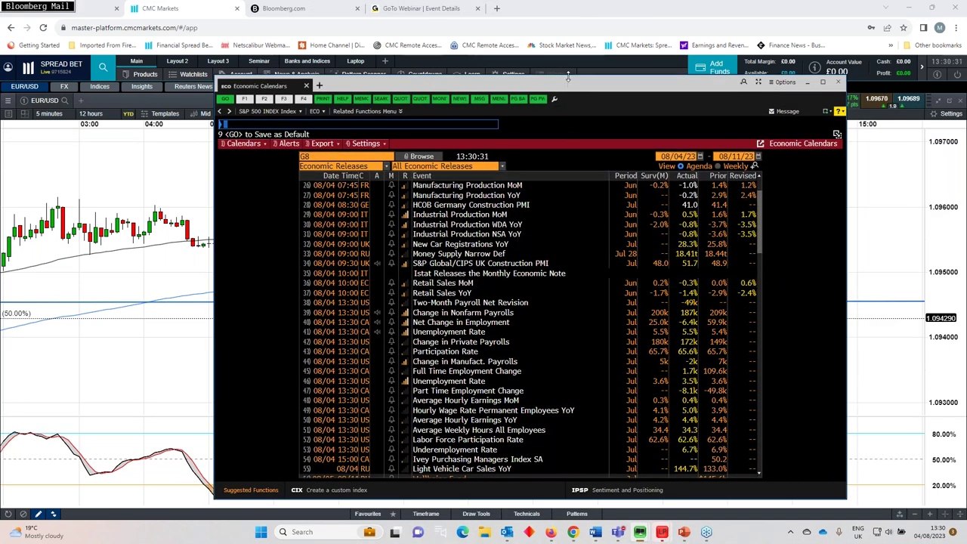
left_click_drag(567, 77, 519, 73)
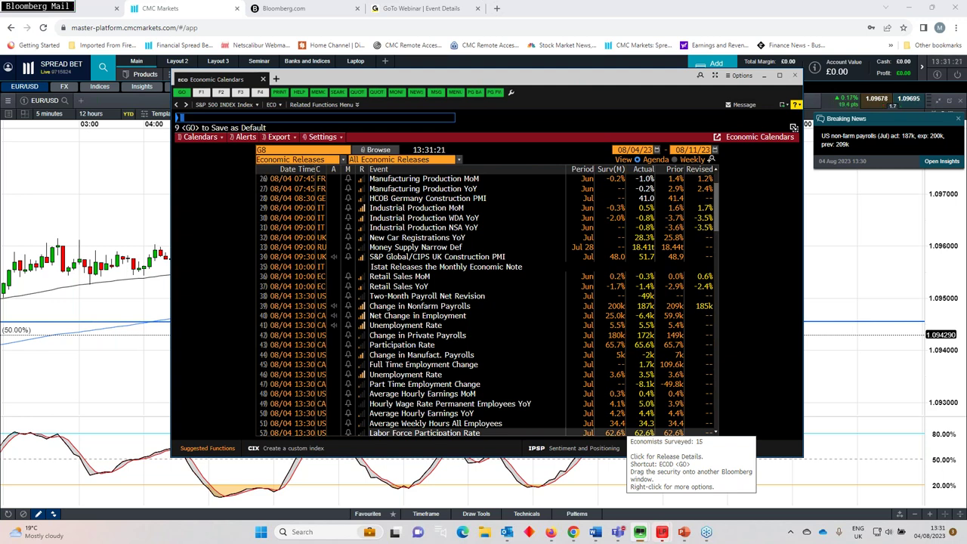
left_click_drag(612, 86, 618, 91)
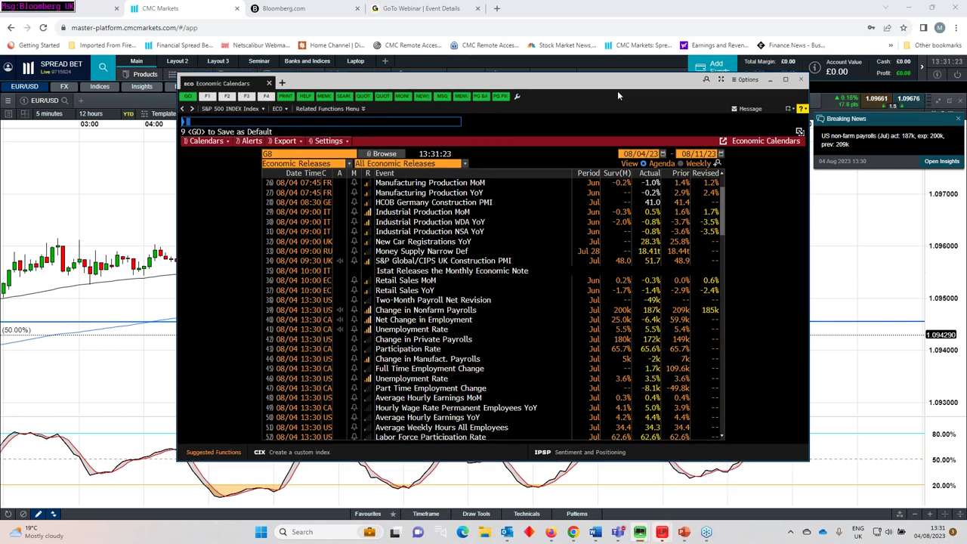
key("alt+Tab")
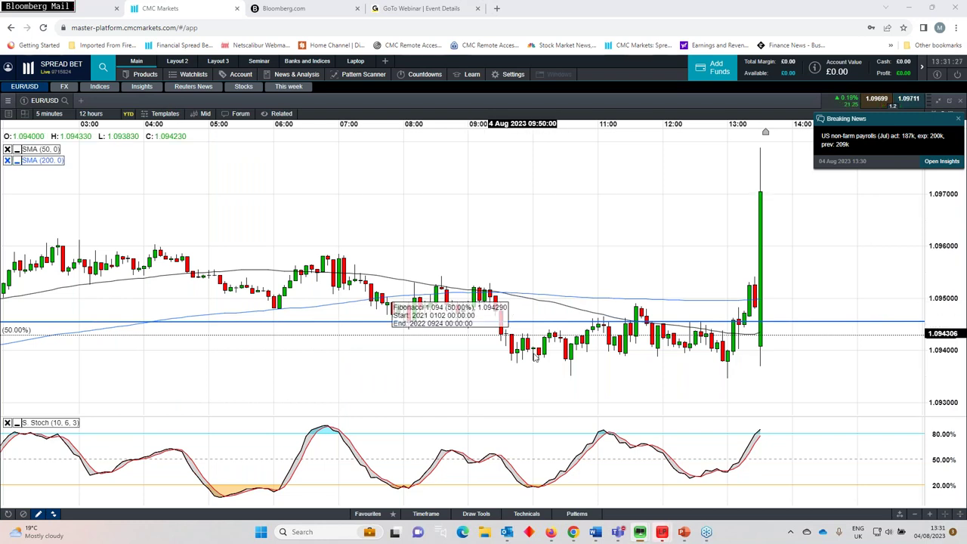
- Dismiss the Breaking News alert and restore the EUR/USD chart to its smaller window
left_click(958, 121)
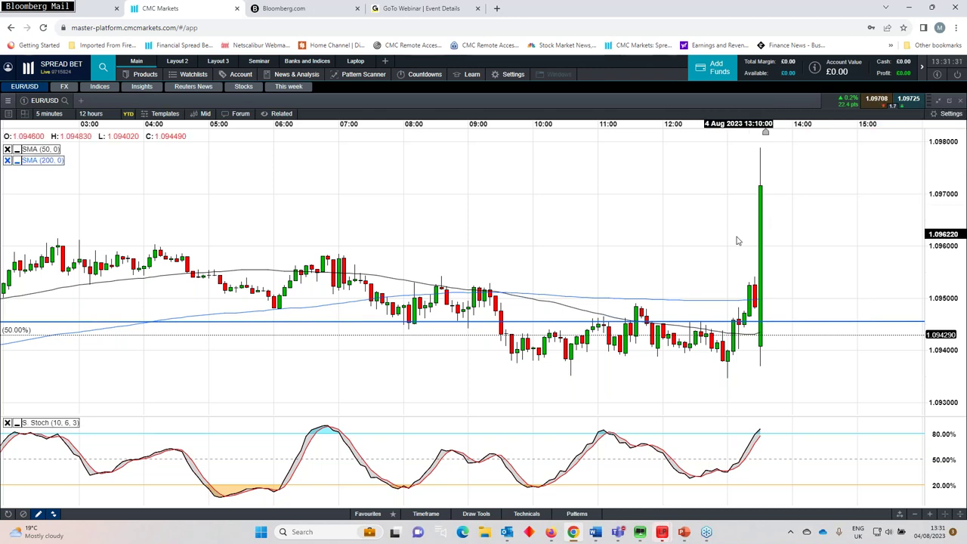
left_click(950, 99)
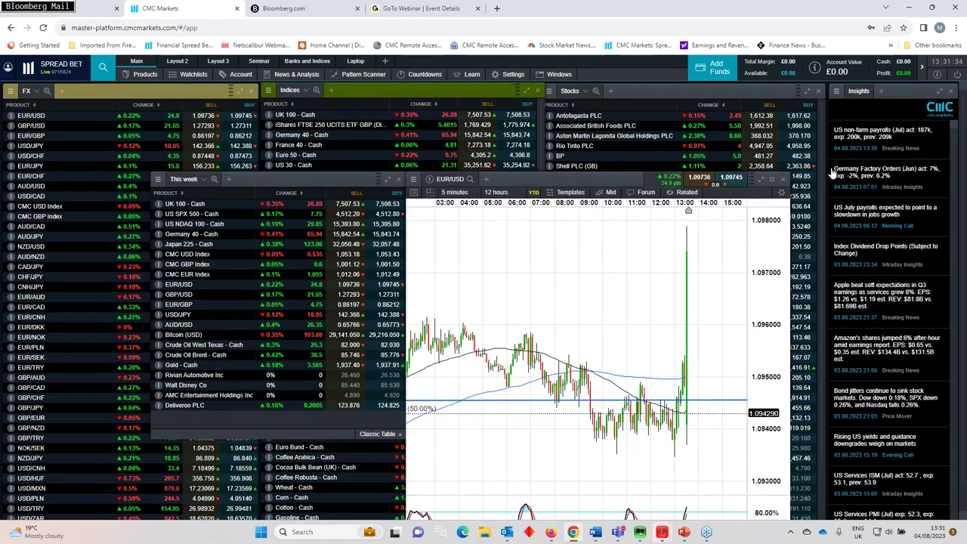
- Set the EUR/USD chart's interval to 1 Day and show about 6 years of price history
left_click(454, 192)
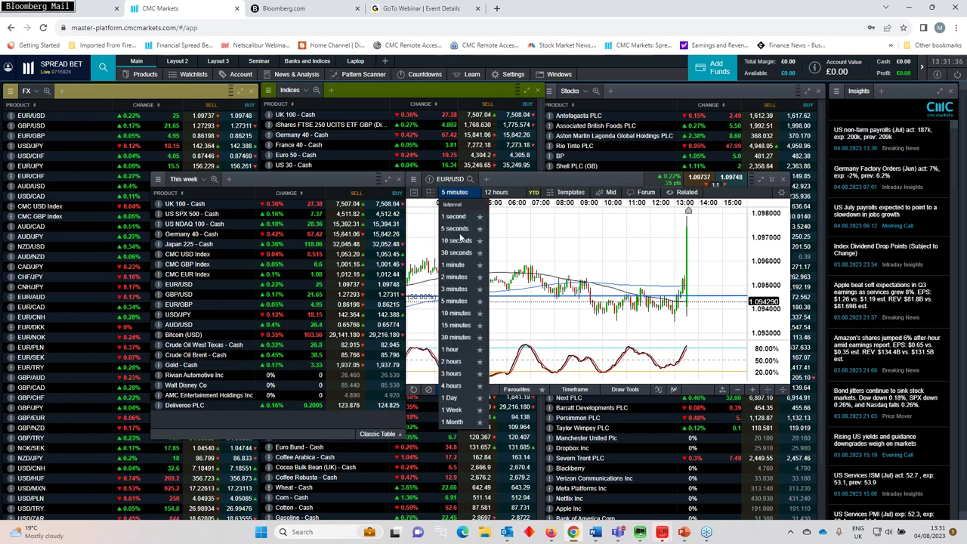
left_click(454, 398)
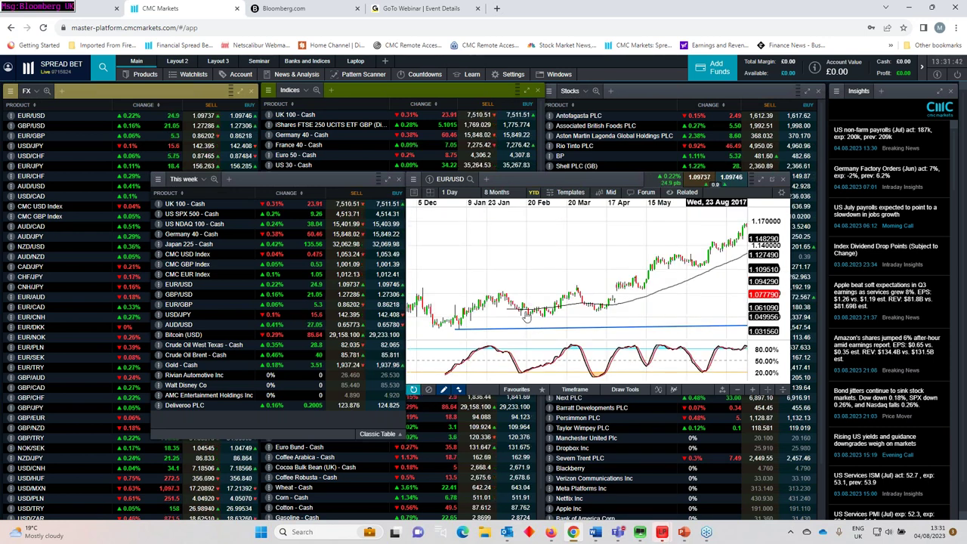
scroll(549, 305, "up", 4)
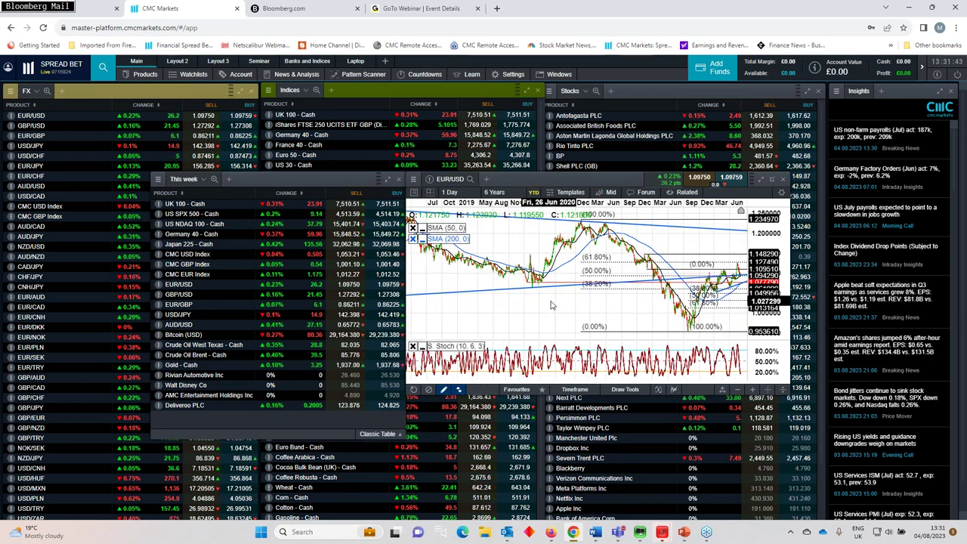
- Narrow the EUR/USD daily chart to about 6 months of price history and enlarge it to examine the recent candles
scroll(551, 306, "up", 4)
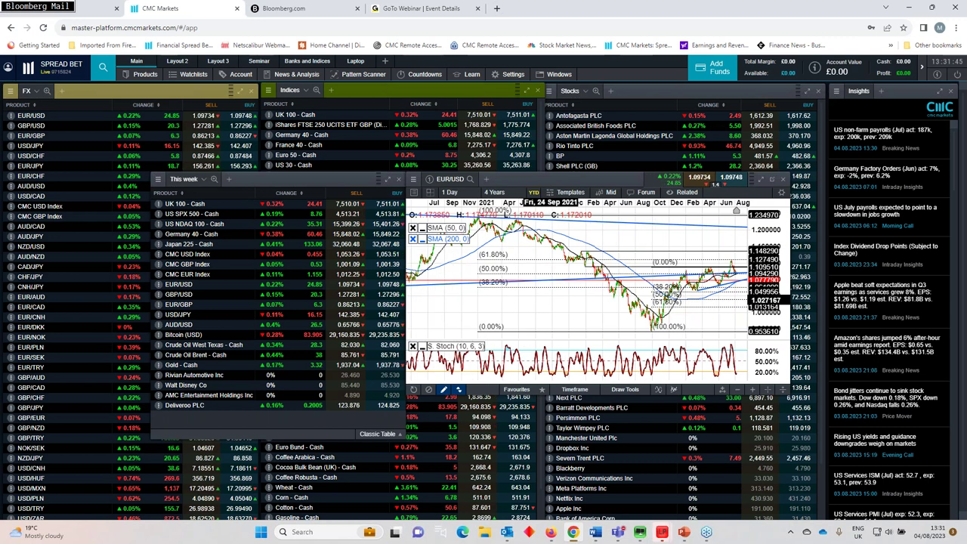
scroll(553, 305, "up", 3)
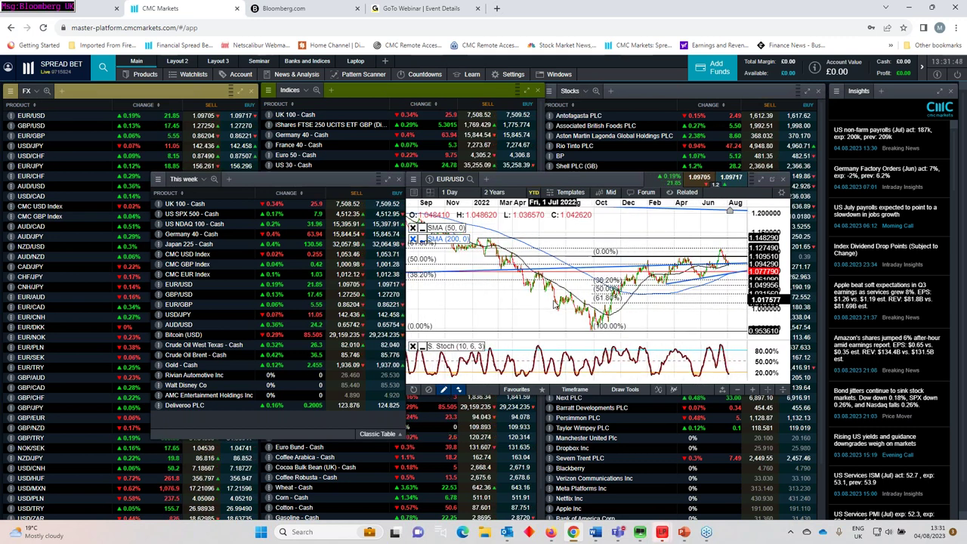
scroll(560, 301, "up", 3)
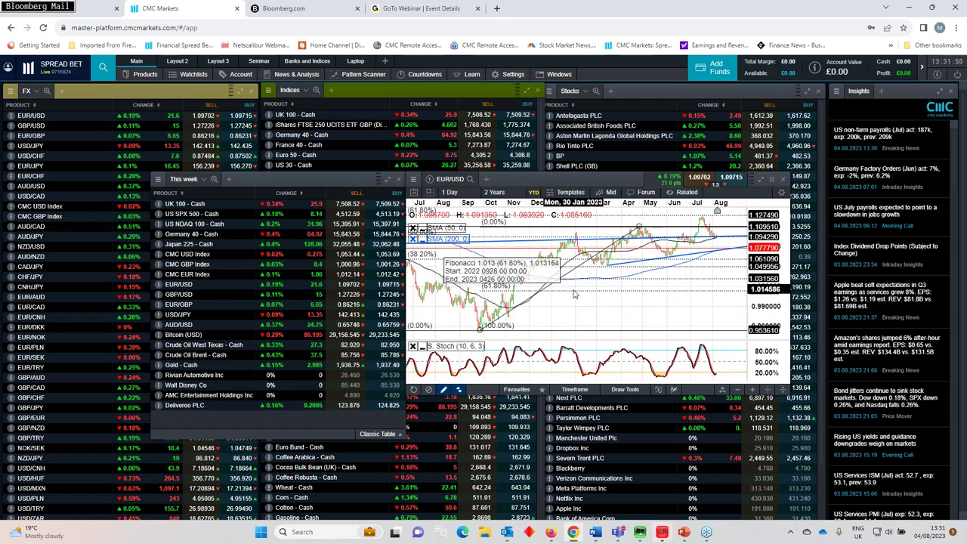
scroll(575, 294, "up", 4)
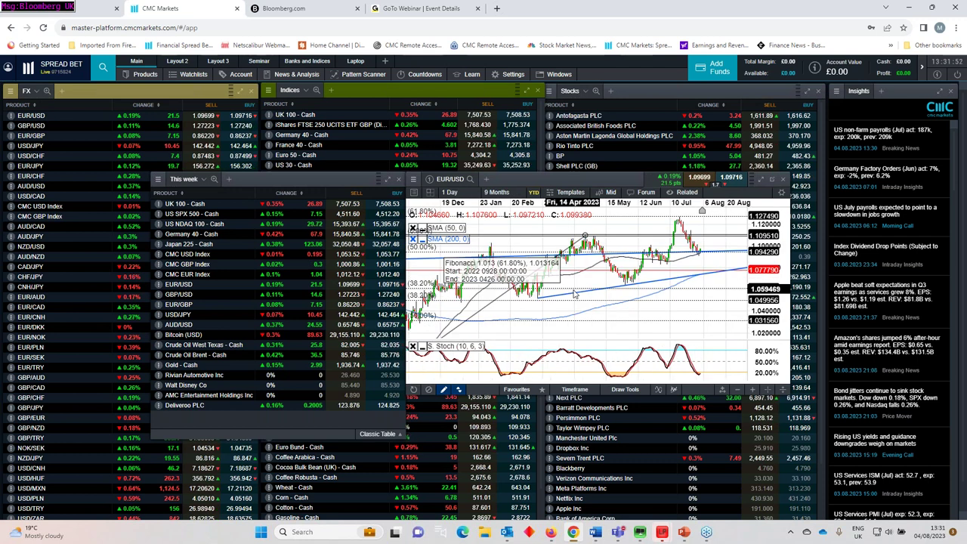
scroll(574, 294, "up", 3)
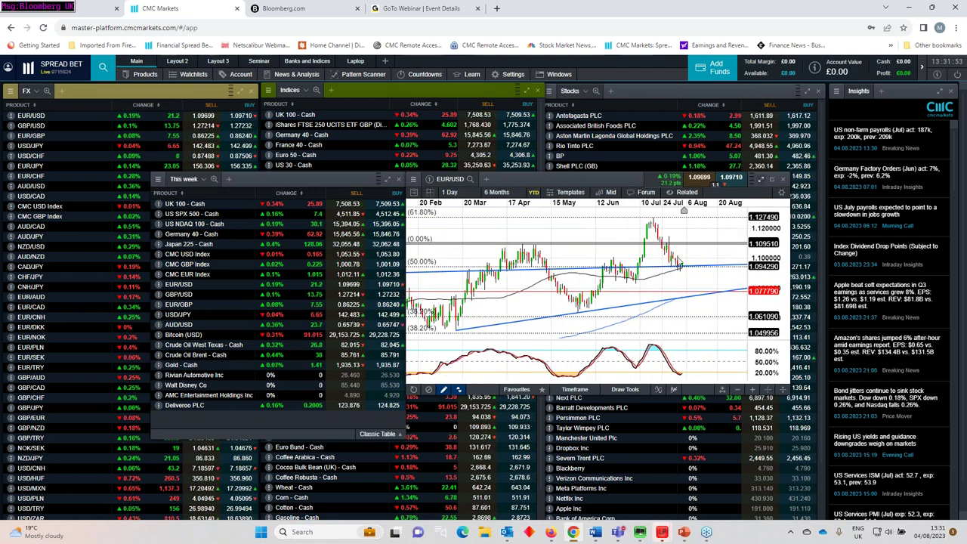
double_click(680, 261)
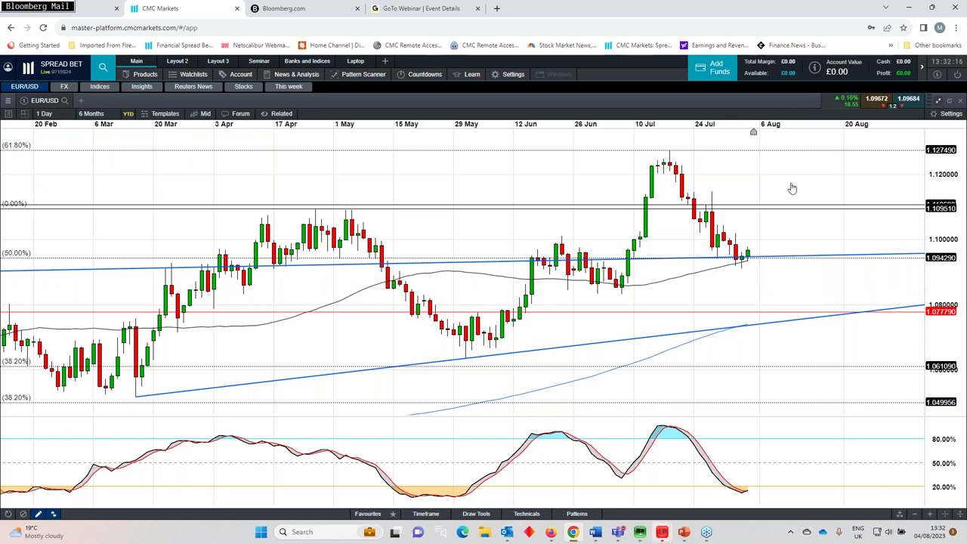
- Close the EUR/USD chart and open an enlarged GBP/USD chart from the This week watchlist
key("Escape")
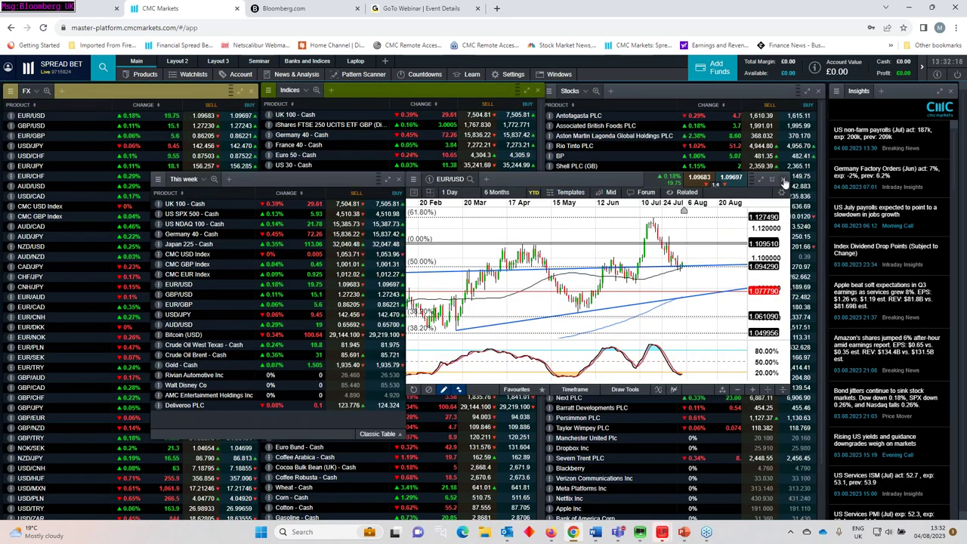
left_click(784, 180)
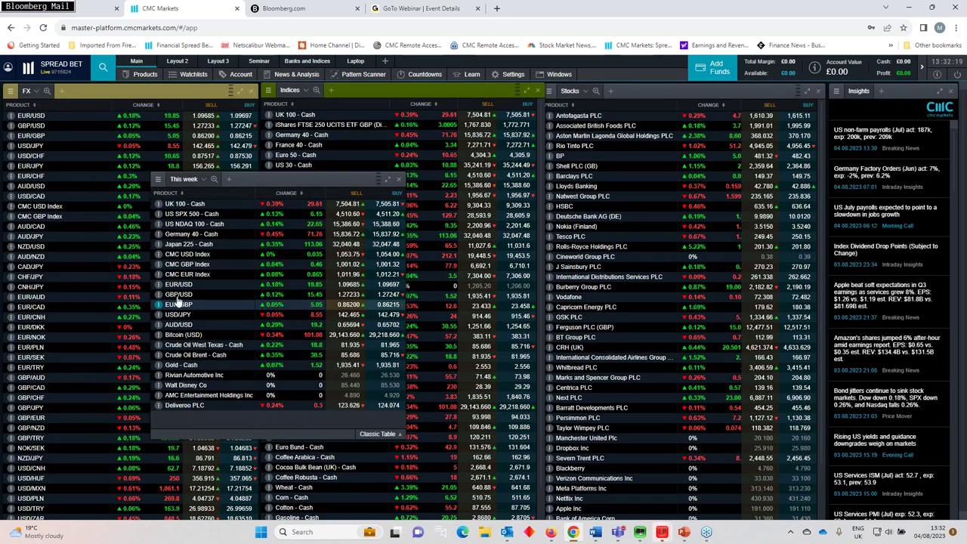
double_click(178, 295)
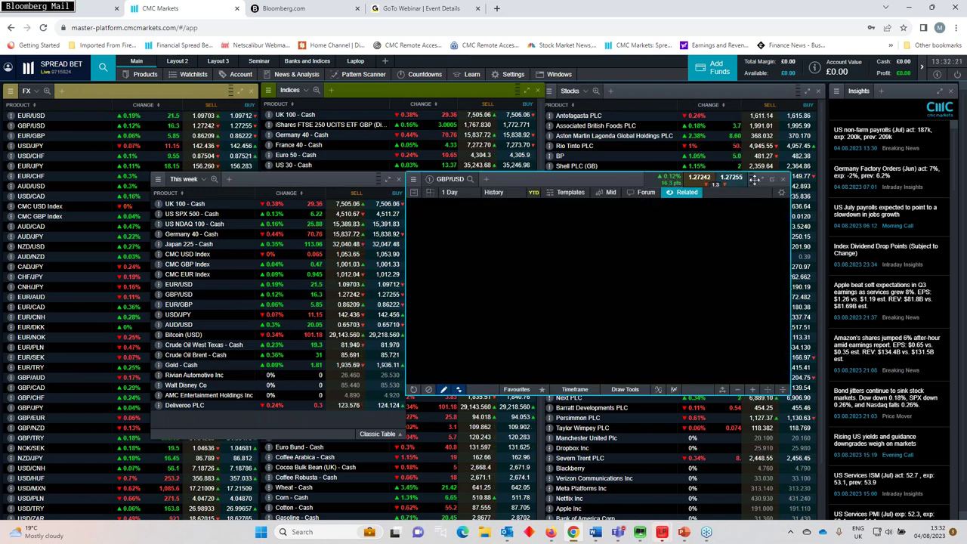
double_click(754, 179)
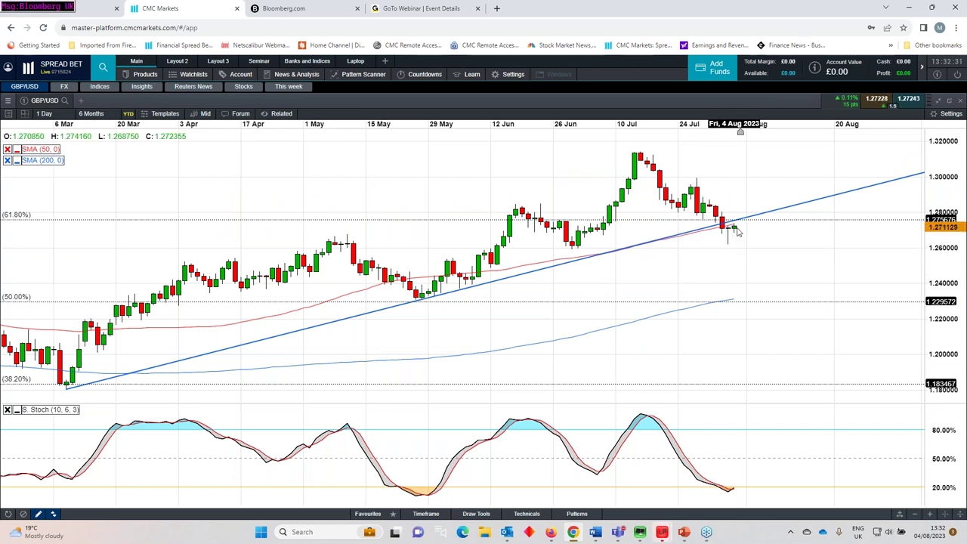
- Examine about 4 months of GBP/USD daily prices around the trendline and 61.80% Fibonacci level, and close the chart
scroll(729, 245, "up", 2)
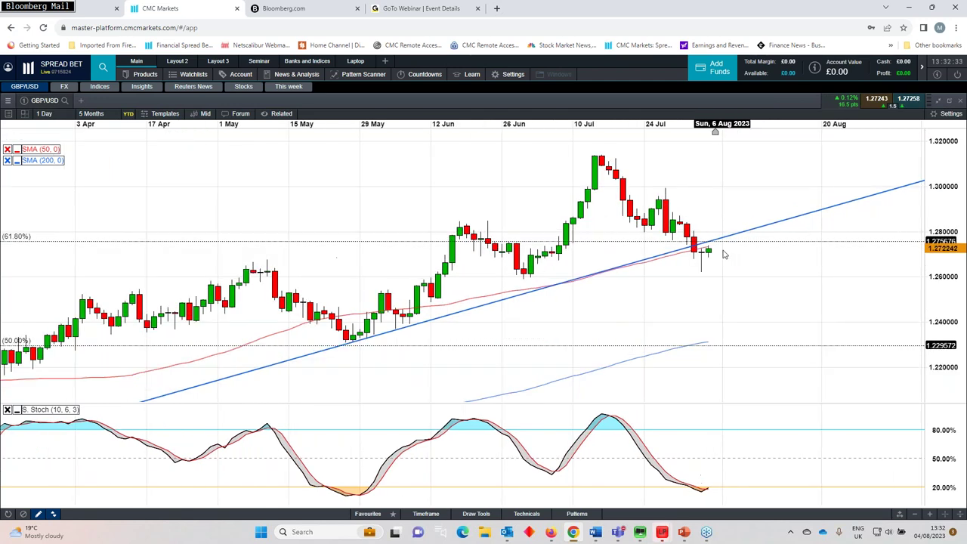
scroll(724, 254, "up", 1)
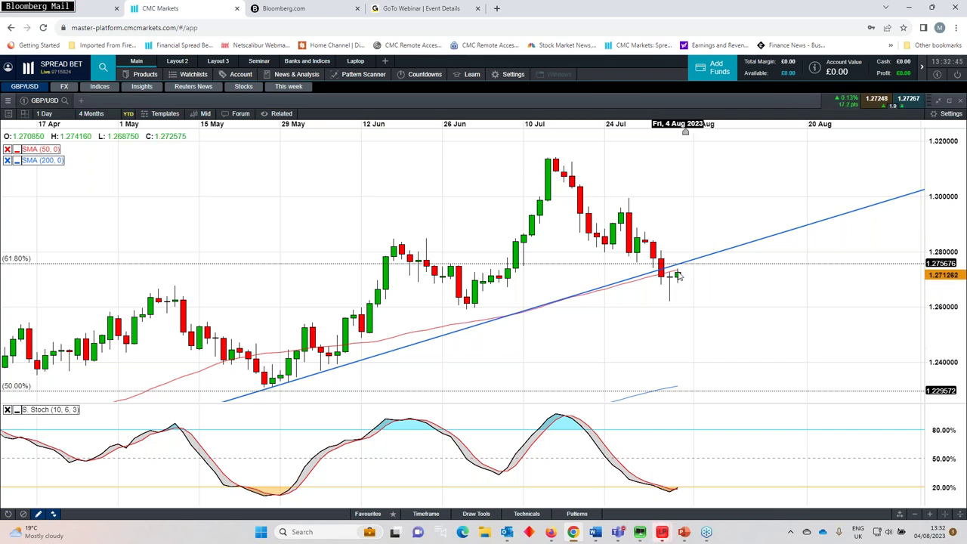
mouse_move(685, 274)
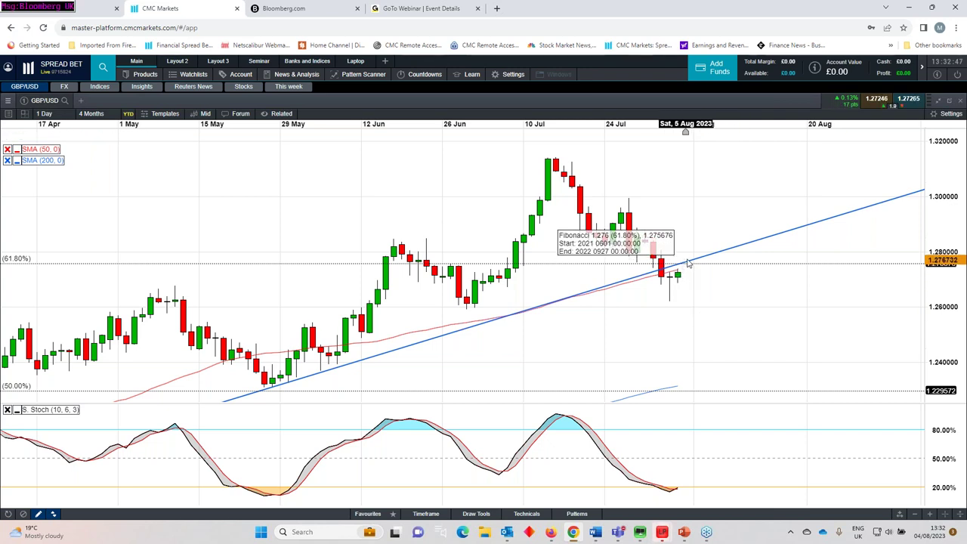
scroll(688, 275, "up", 4)
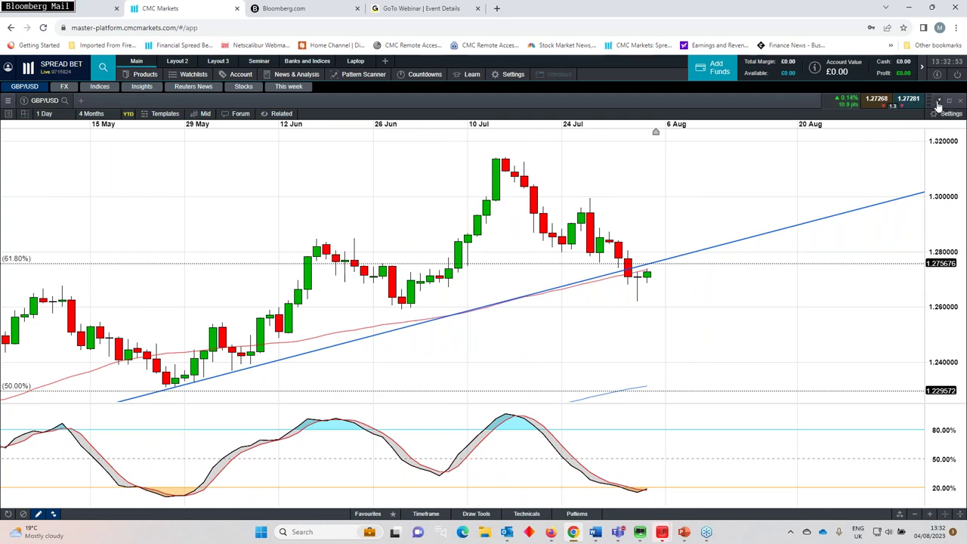
left_click(938, 104)
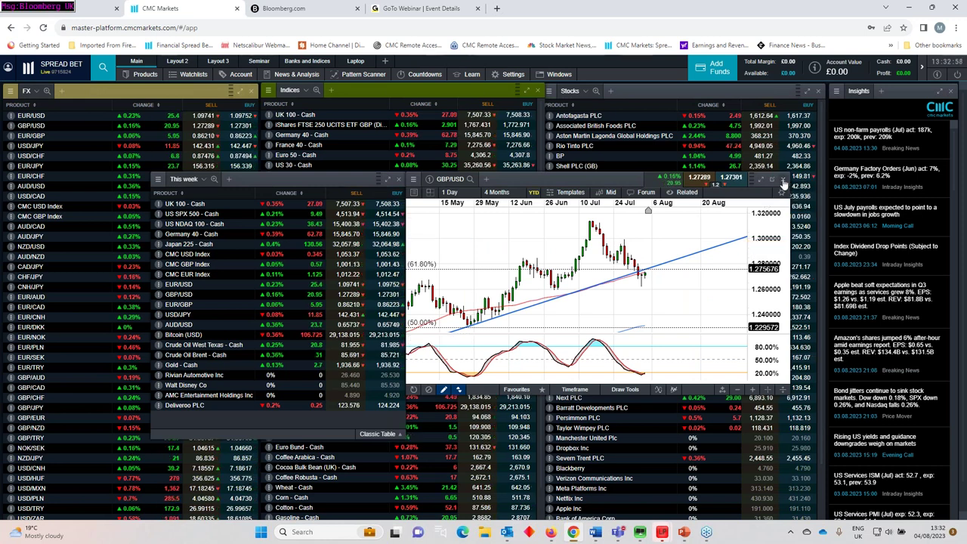
left_click(783, 181)
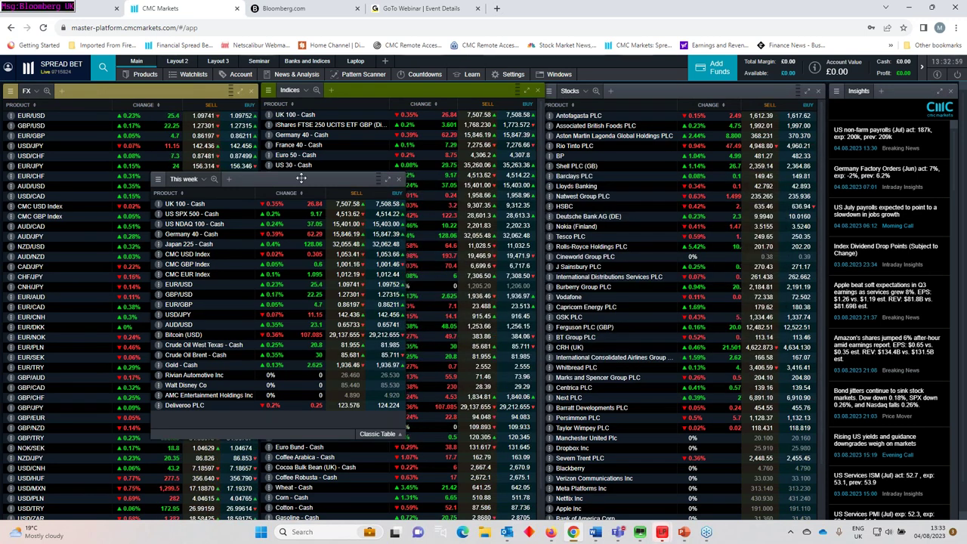
- Shift the This week watchlist slightly and open an enlarged US SPX 500 - Cash chart showing about 7 months of history
left_click_drag(286, 178, 285, 179)
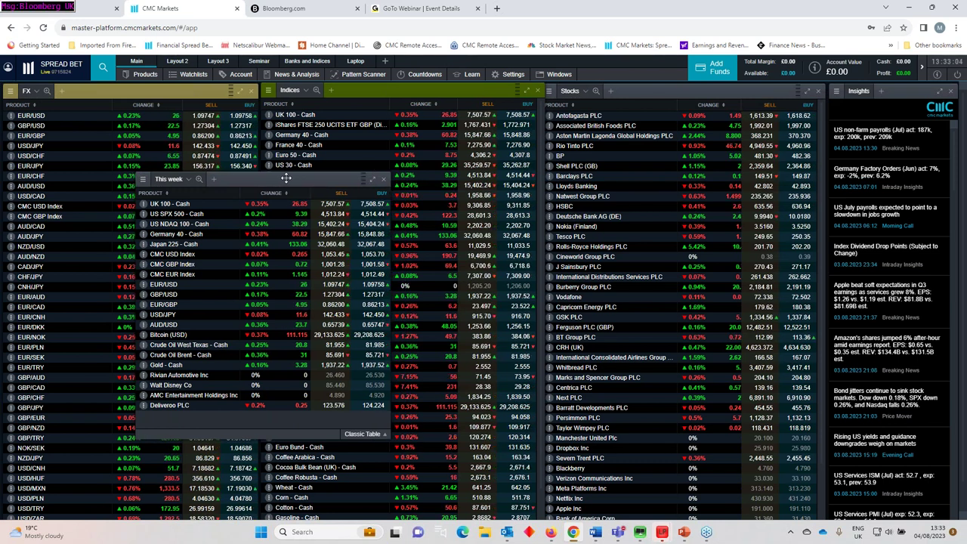
double_click(176, 217)
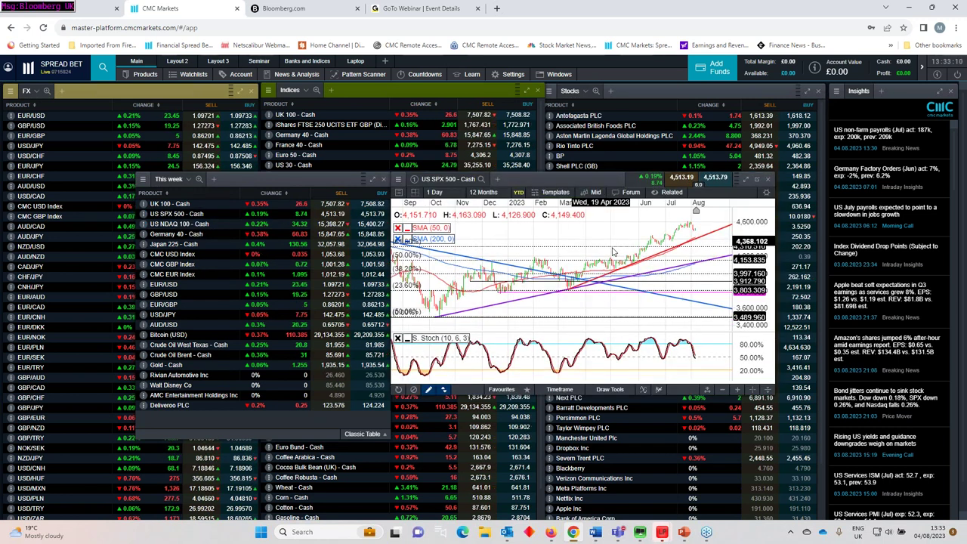
left_click(746, 179)
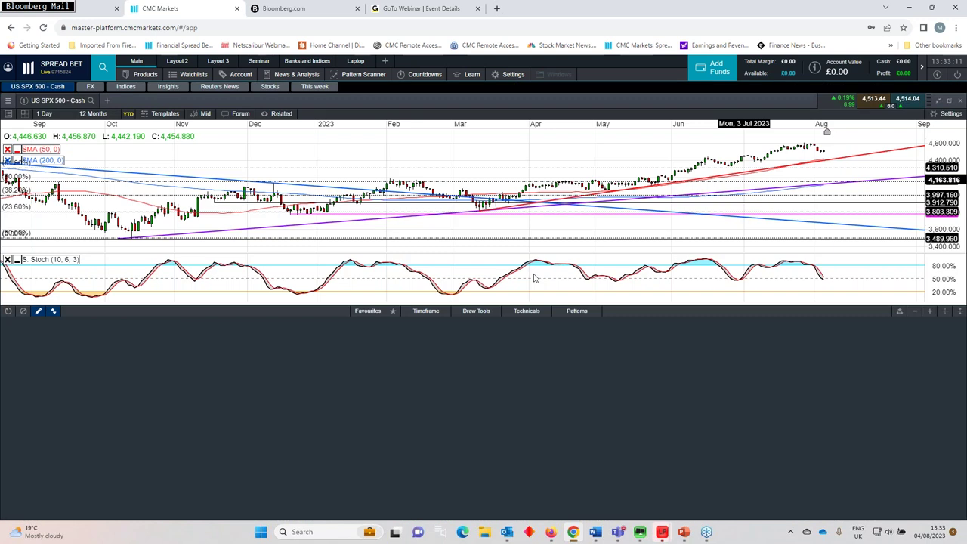
scroll(578, 275, "up", 5)
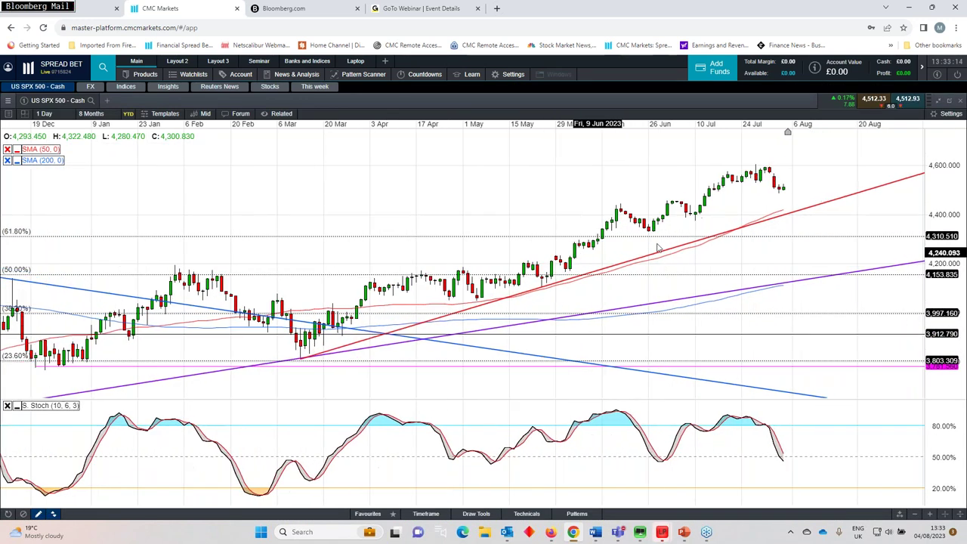
- Set the US SPX 500 - Cash chart's interval to 5 minutes and show about 10 hours of prices
left_click(43, 113)
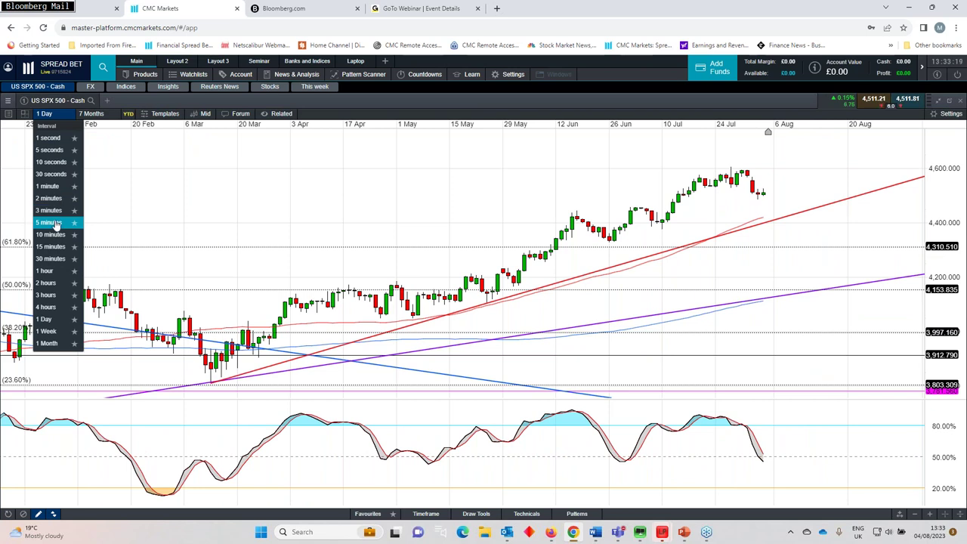
left_click(50, 223)
scroll(413, 248, "up", 3)
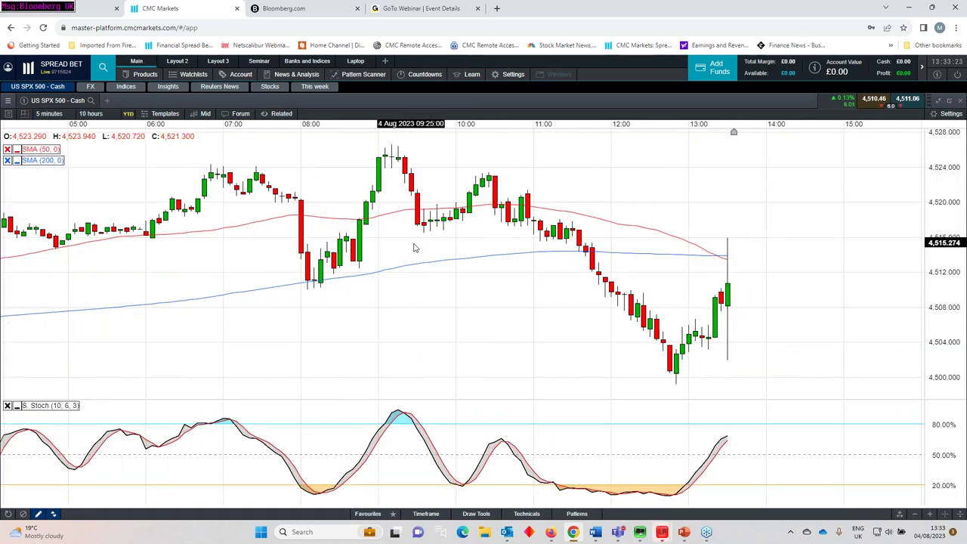
- Set the US SPX 500 - Cash chart's interval back to 1 Day and restore it to its smaller window
left_click(59, 119)
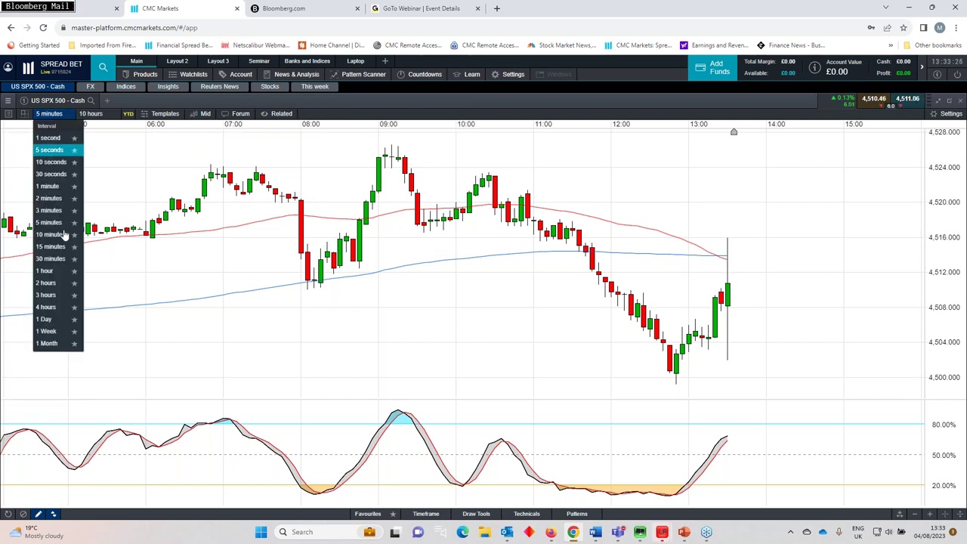
left_click(54, 321)
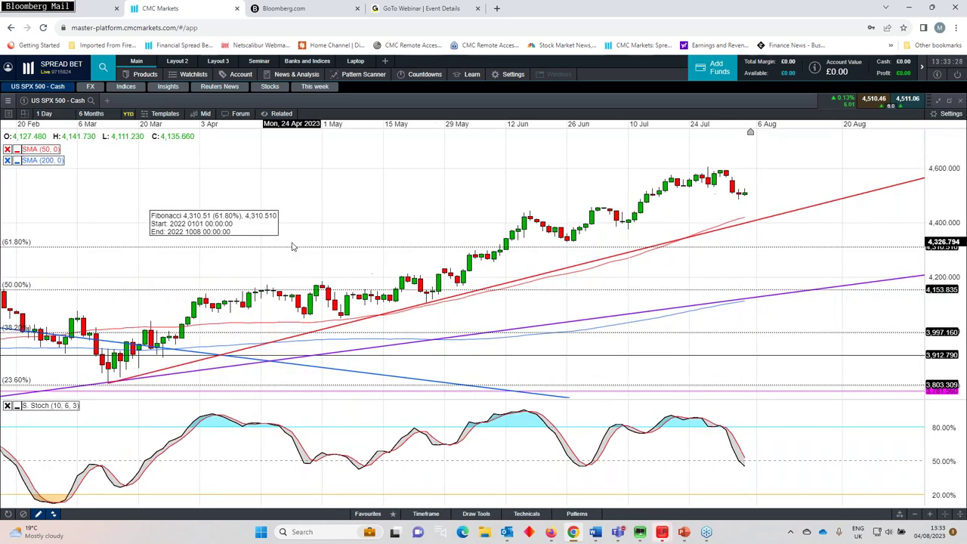
left_click(940, 105)
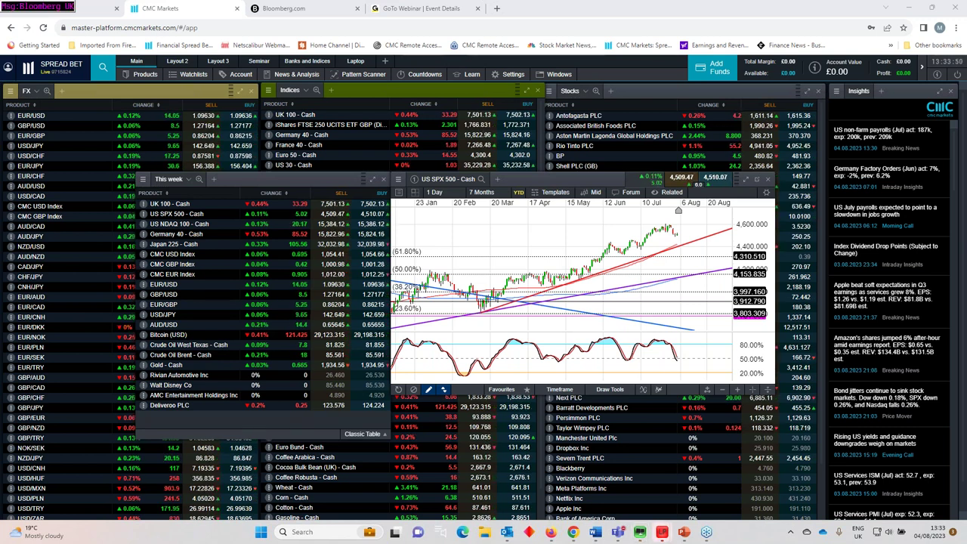
- Bring Bloomberg's US 10-year government yield chart into view, set its range to 1D, and move the window away again
left_click_drag(966, 91, 559, 91)
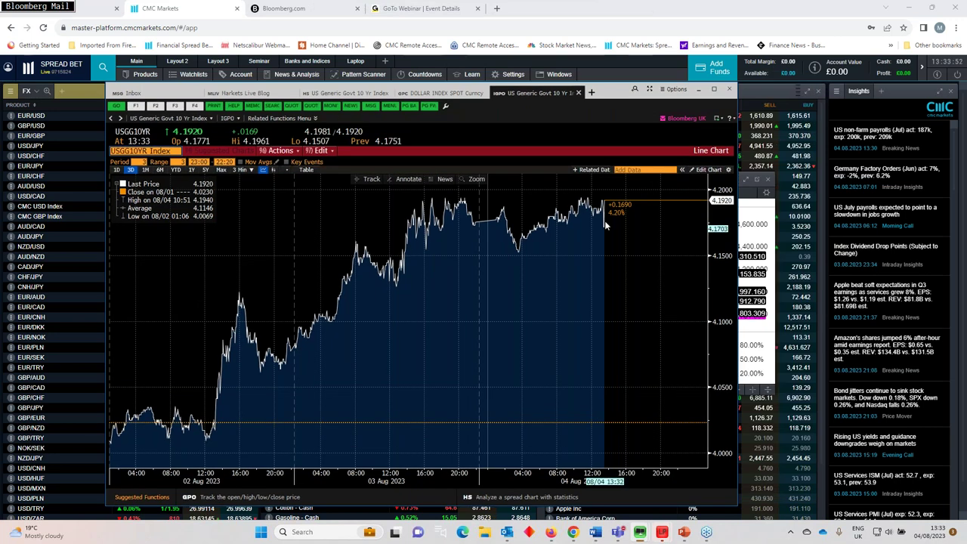
key("Page_Up")
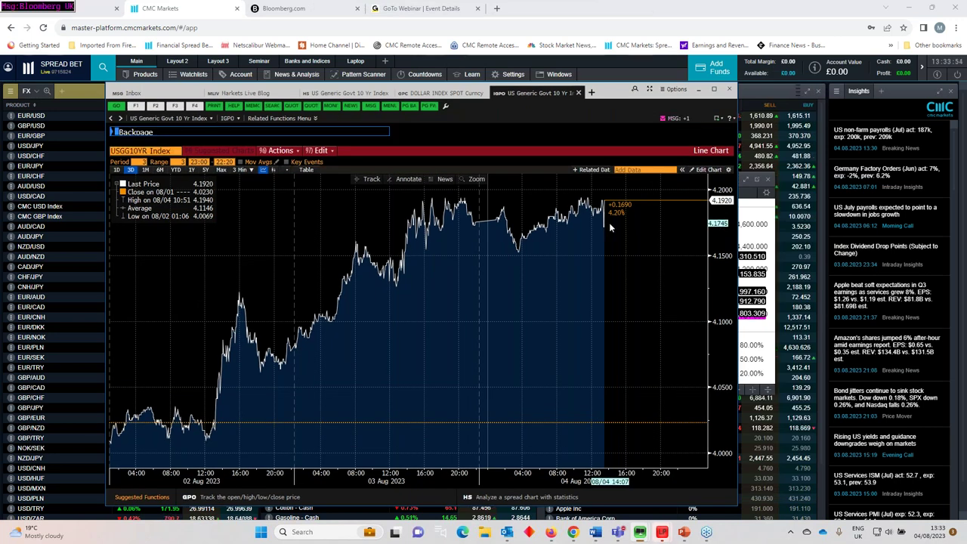
left_click(117, 170)
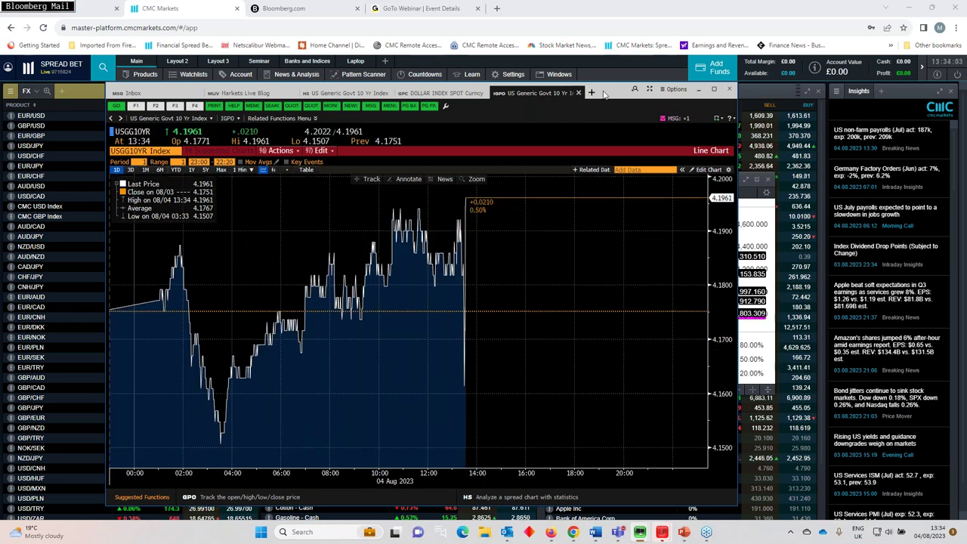
left_click_drag(605, 94, 966, 96)
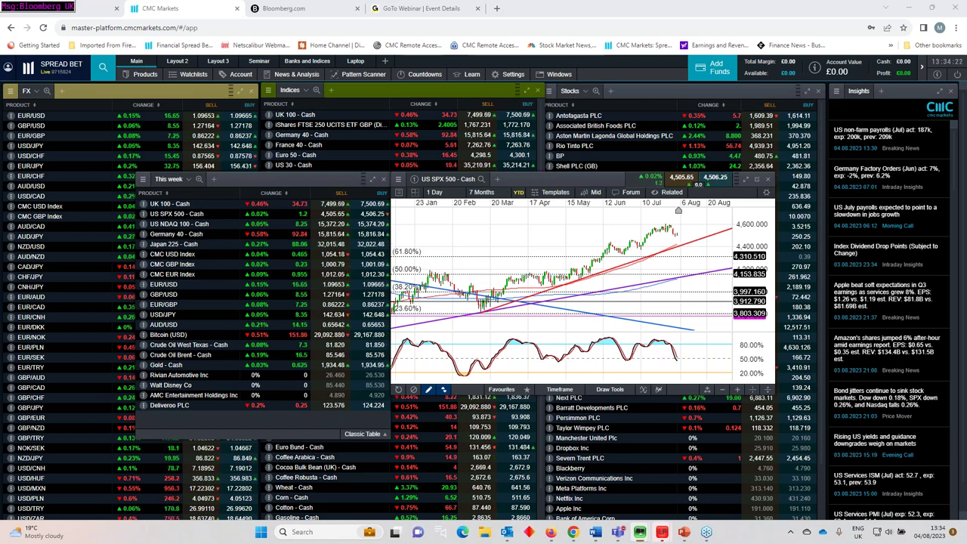
- Switch to Bloomberg's US 2-year government yield chart, view it over a 1D range, and return to CMC Markets
key("alt+Tab")
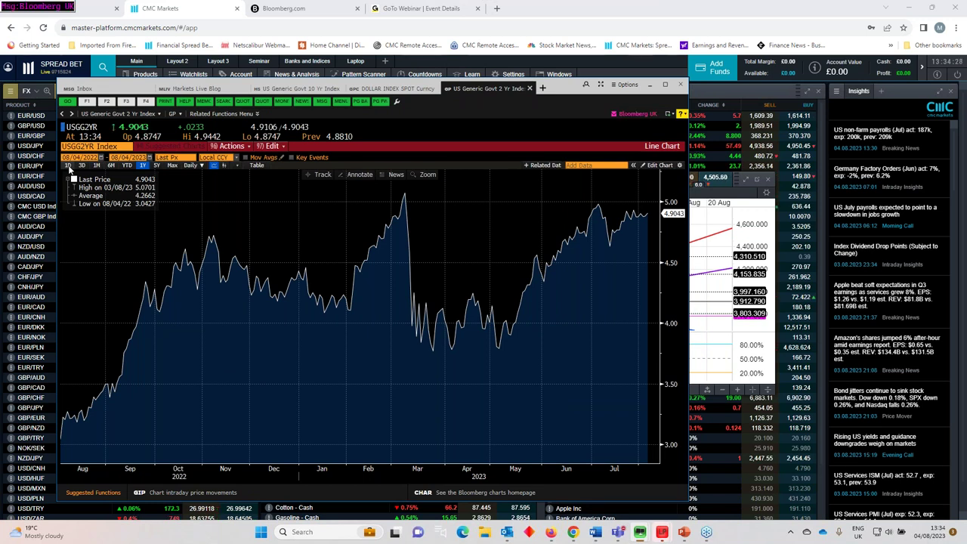
left_click(69, 166)
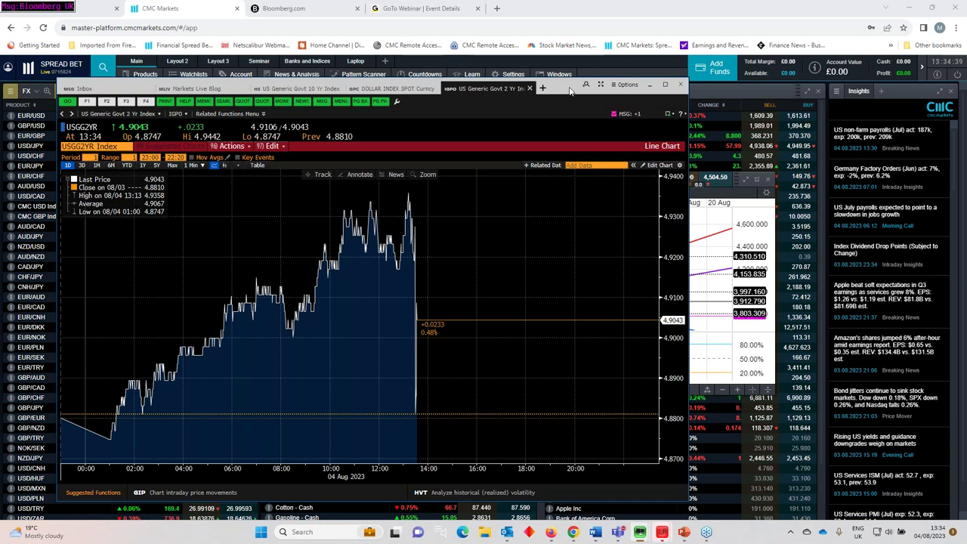
left_click_drag(608, 99, 634, 104)
left_click(675, 89)
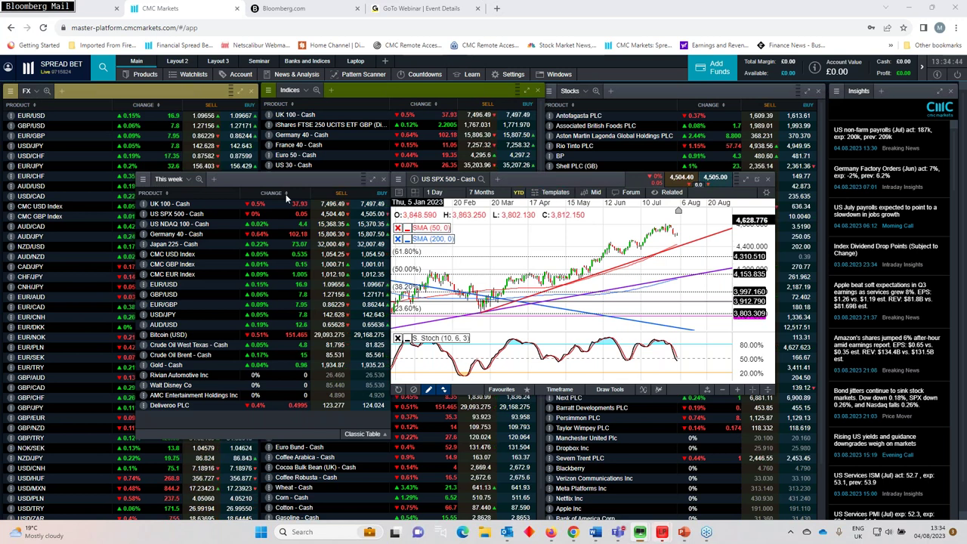
- Move the This week watchlist further over the FX list and close the US SPX 500 - Cash chart
left_click_drag(286, 180, 221, 176)
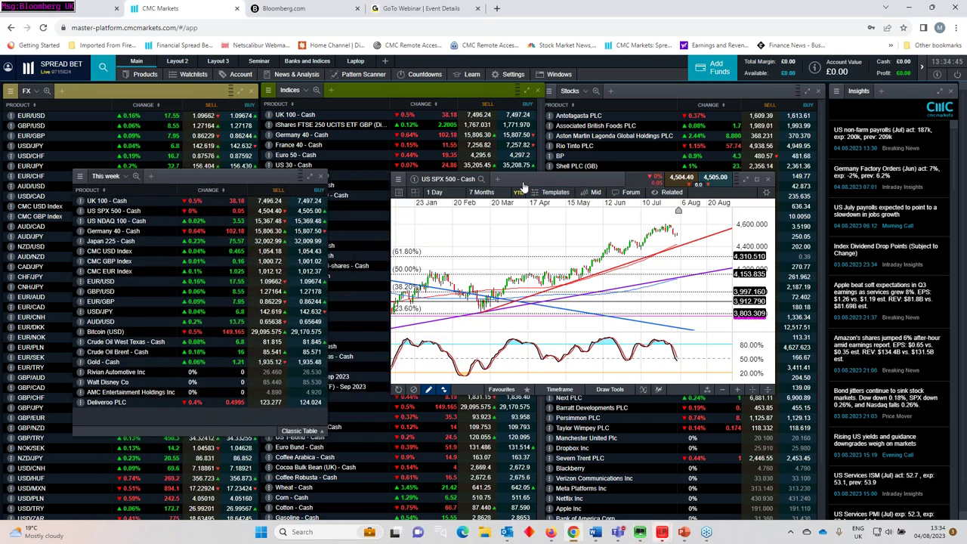
left_click_drag(568, 179, 530, 186)
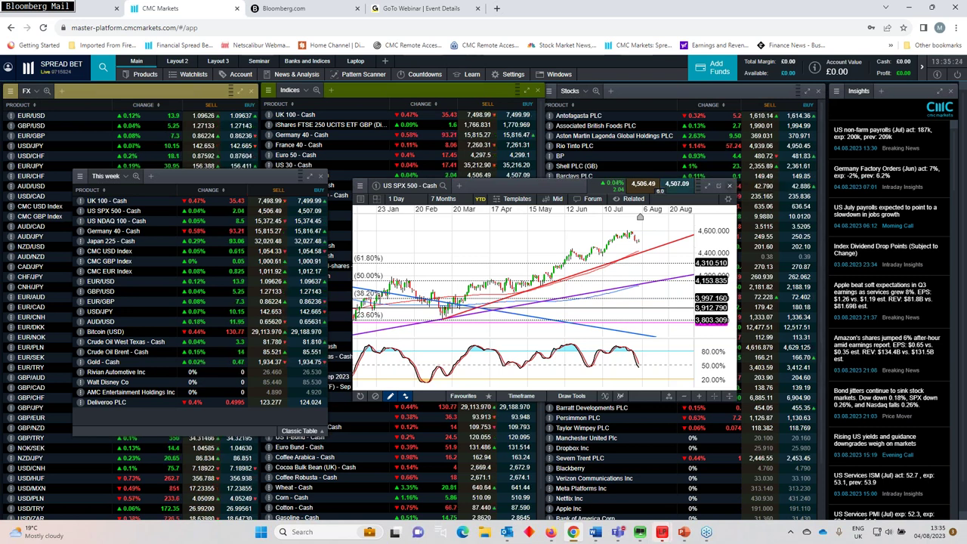
left_click(298, 204)
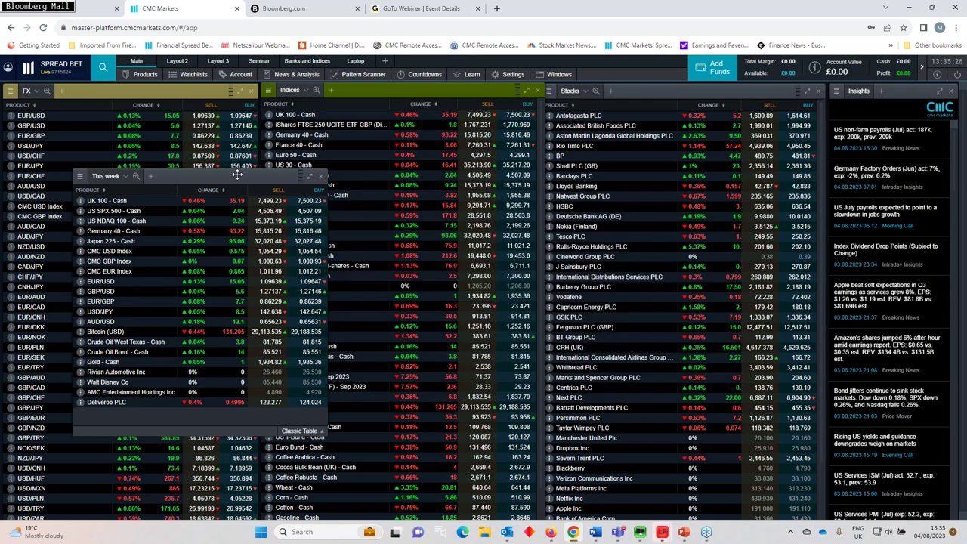
- Move the This week watchlist over the Stocks list and open AUD/USD from it as a maximised chart
left_click_drag(238, 174, 652, 143)
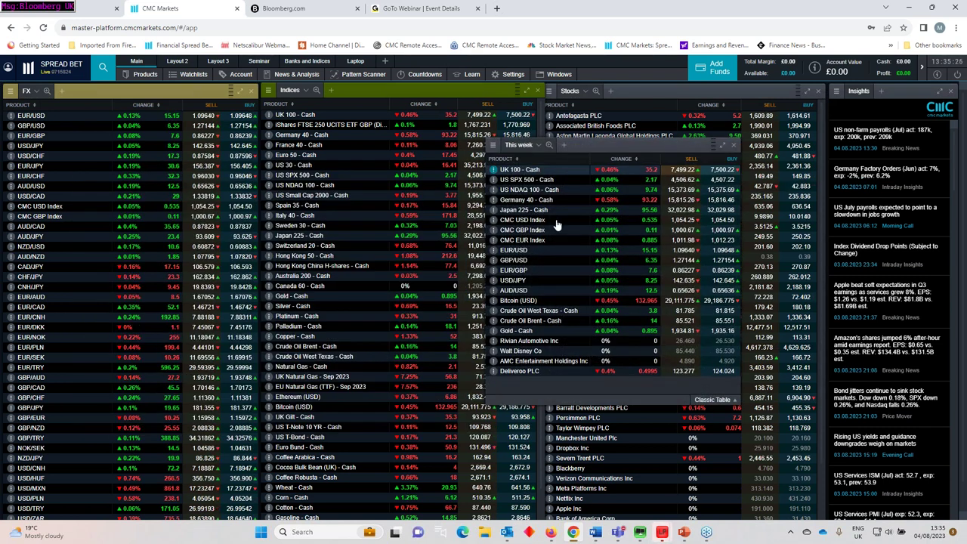
left_click(518, 291)
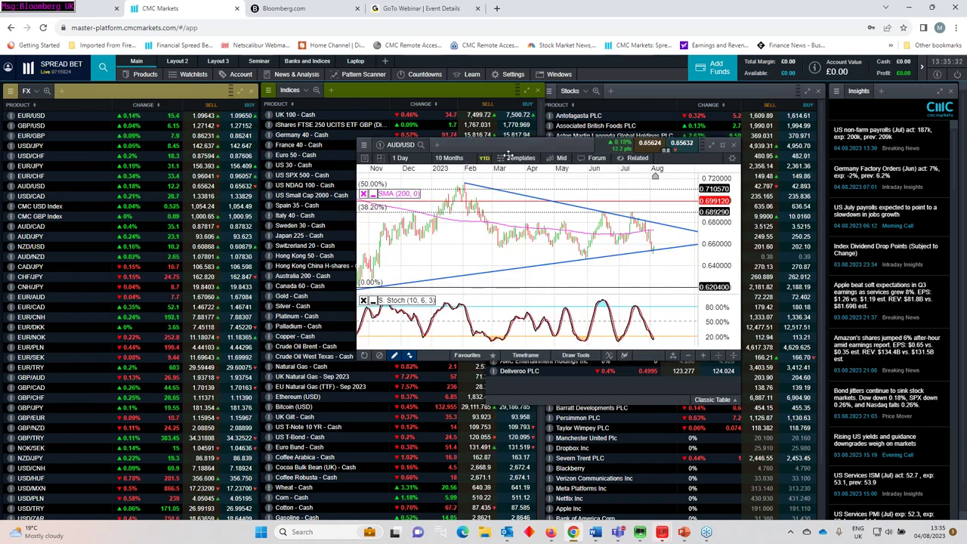
left_click_drag(709, 146, 491, 187)
left_click(492, 186)
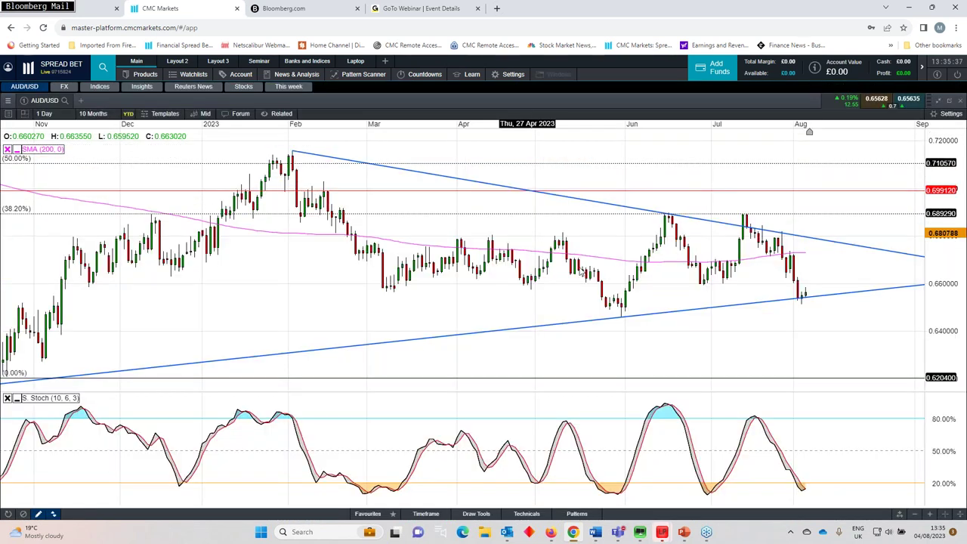
- Examine AUD/USD daily prices against the converging trendlines and 200-period moving average over spans between 8 months and 2 years
scroll(614, 278, "down", 6)
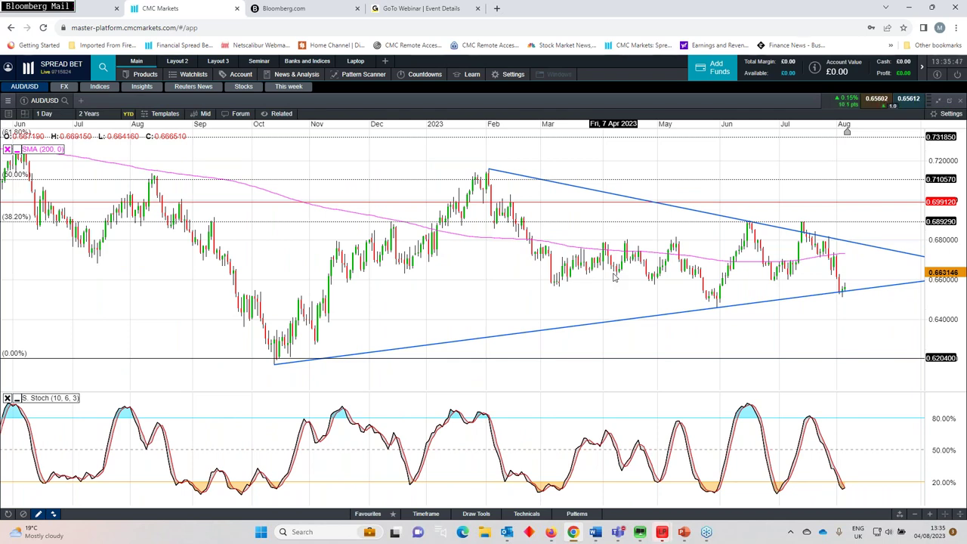
left_click(722, 309)
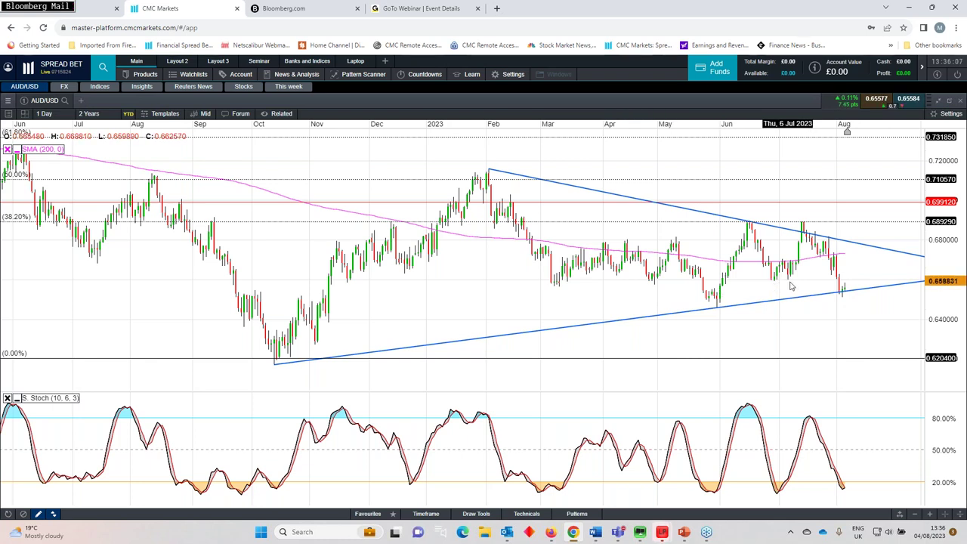
left_click(848, 286)
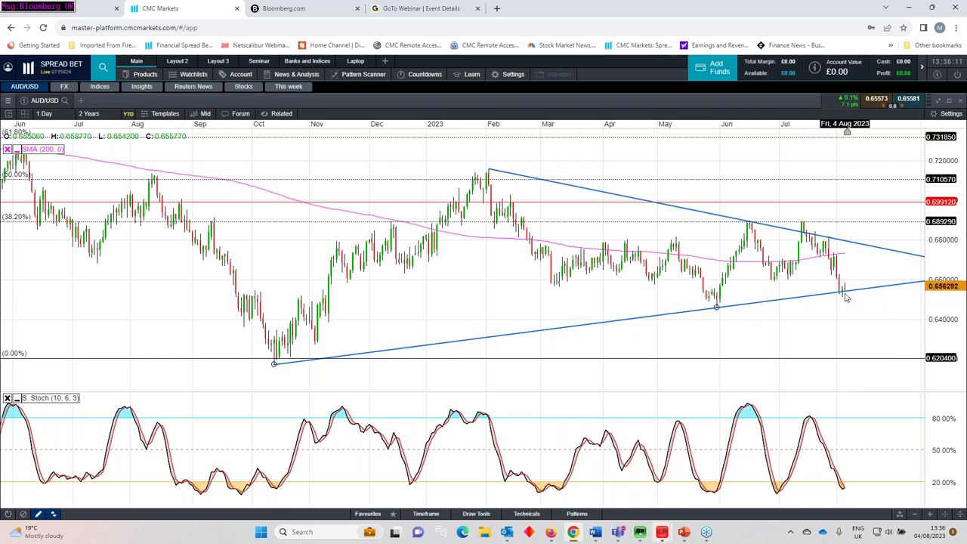
scroll(836, 318, "up", 3)
scroll(829, 323, "up", 2)
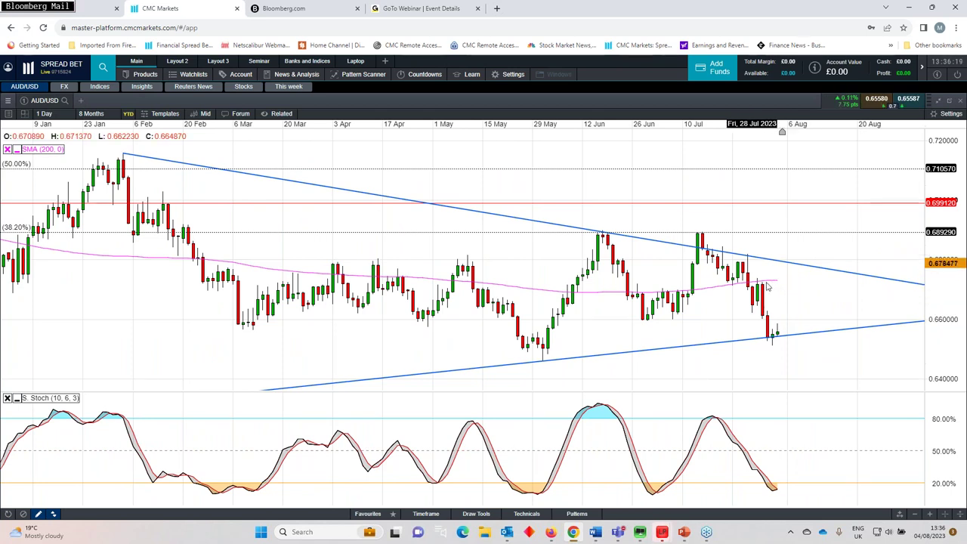
scroll(790, 297, "down", 5)
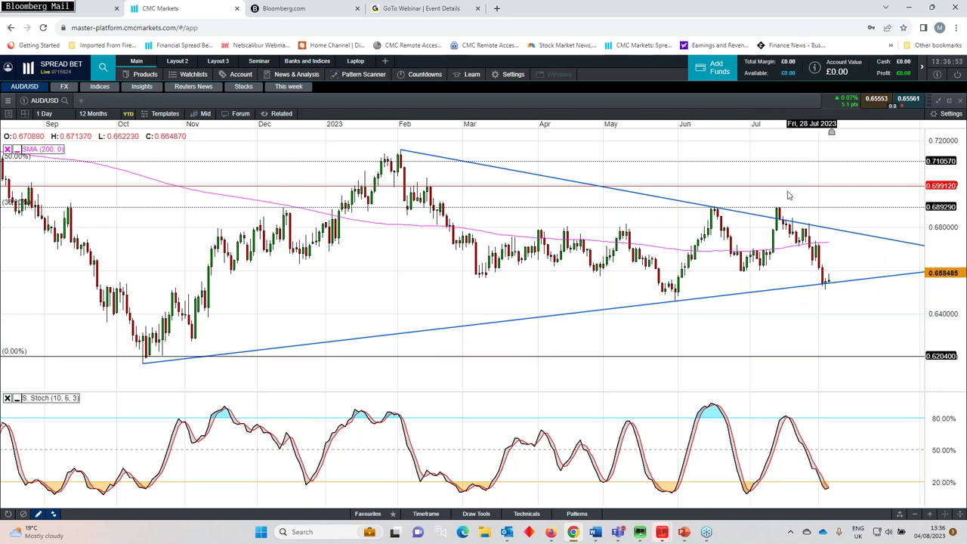
scroll(775, 257, "up", 2)
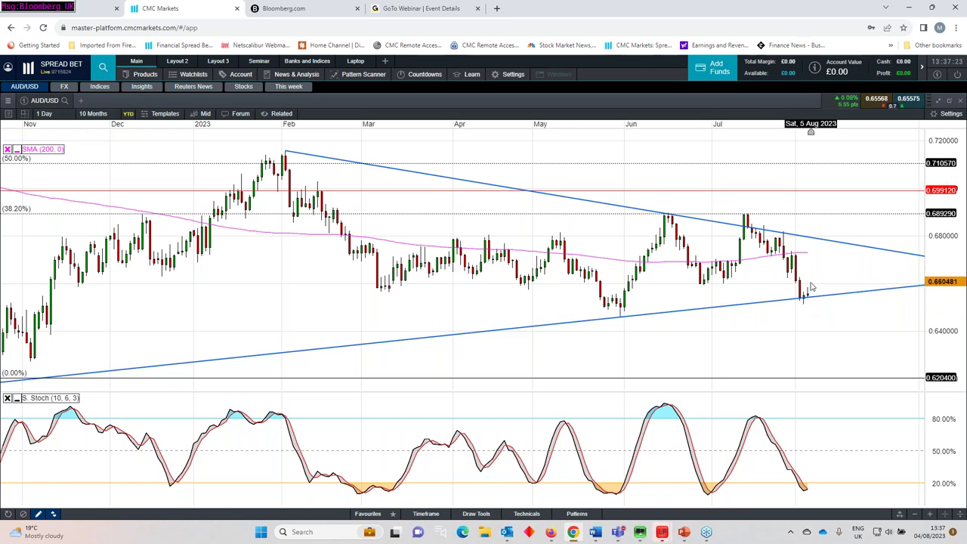
- Set the AUD/USD chart's interval to 4 hours and view about three months of prices along the lower trendline
left_click(44, 113)
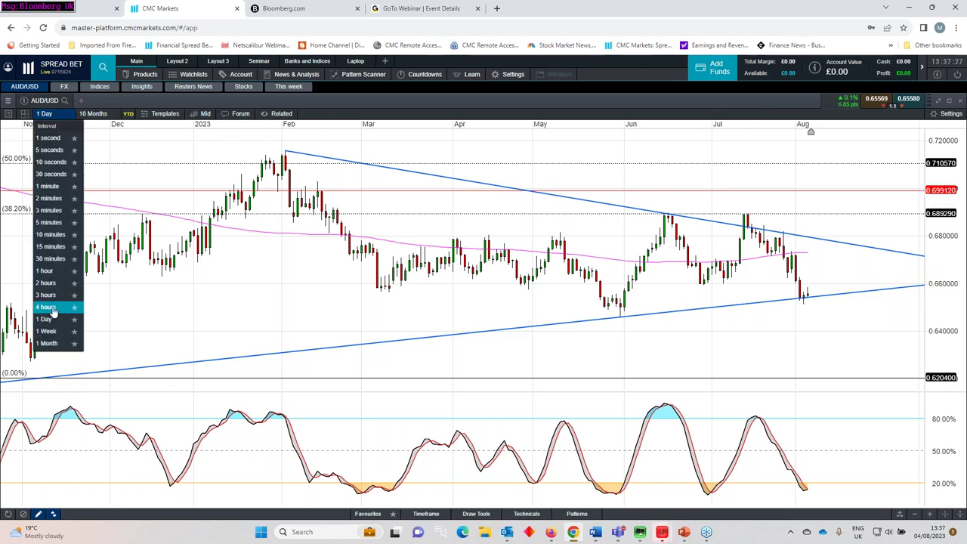
left_click(46, 307)
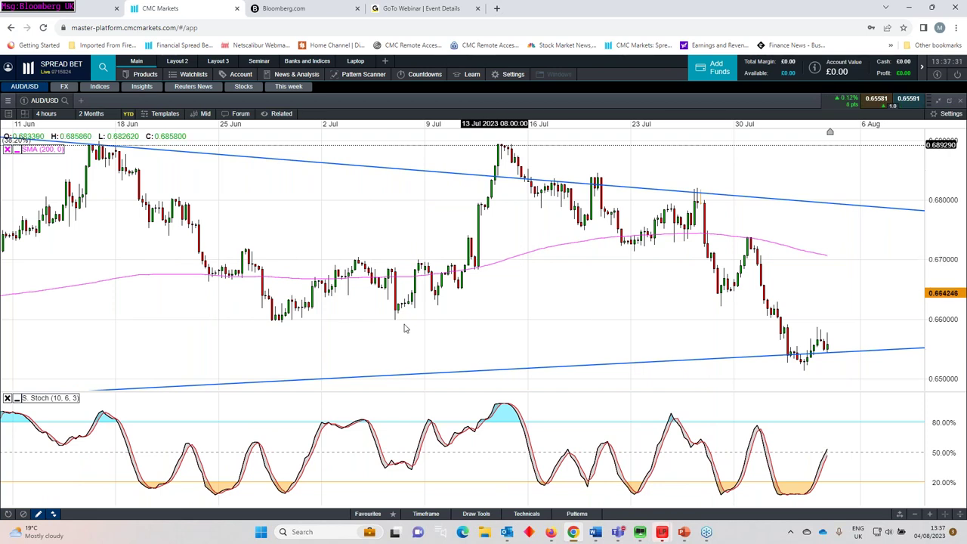
scroll(831, 318, "down", 1)
scroll(854, 347, "down", 2)
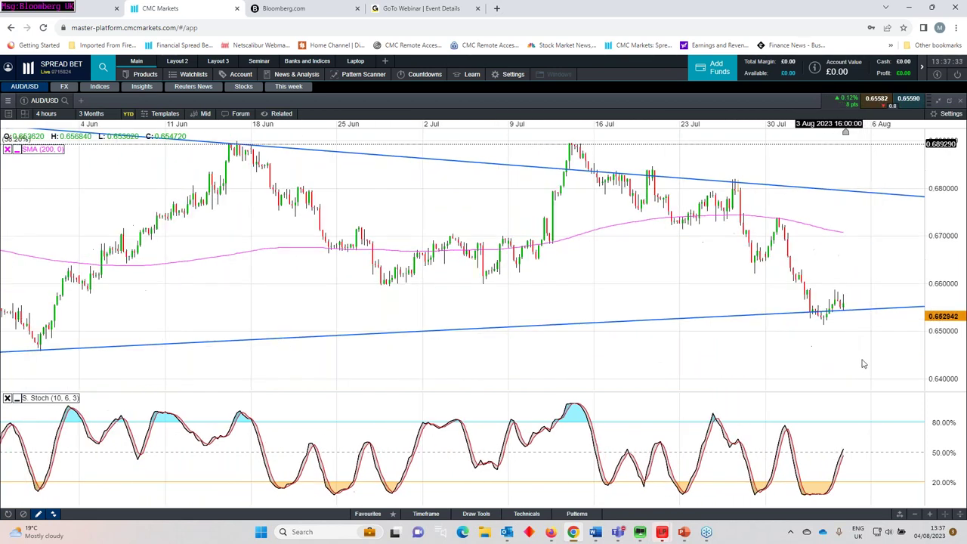
scroll(794, 327, "down", 2)
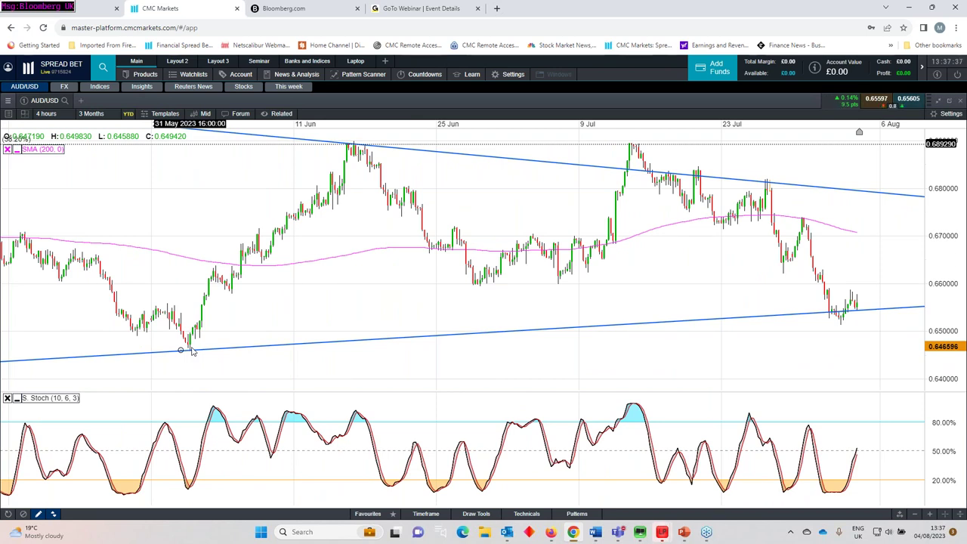
- Examine the latest 4-hour AUD/USD candles near the lower trendline, and close the chart
scroll(803, 281, "up", 2)
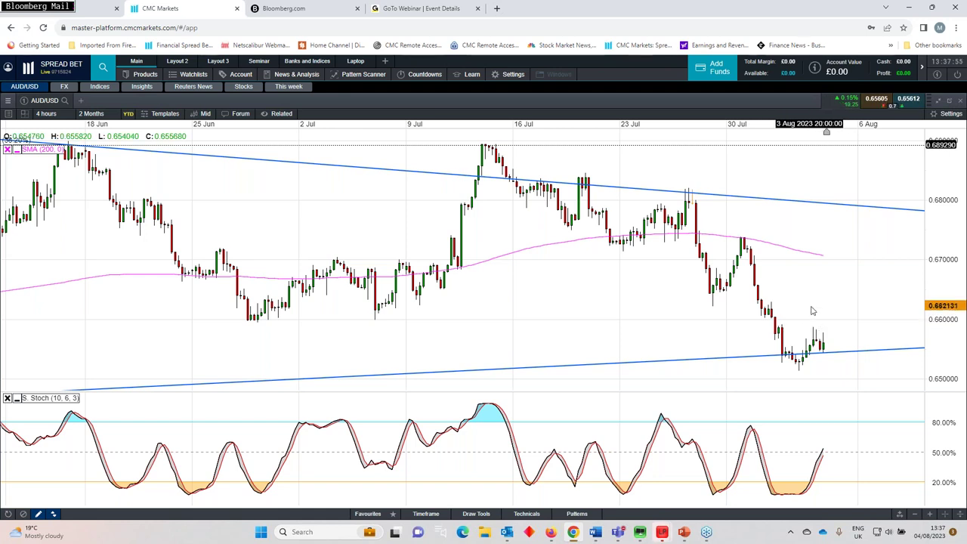
scroll(817, 325, "up", 1)
scroll(816, 328, "up", 2)
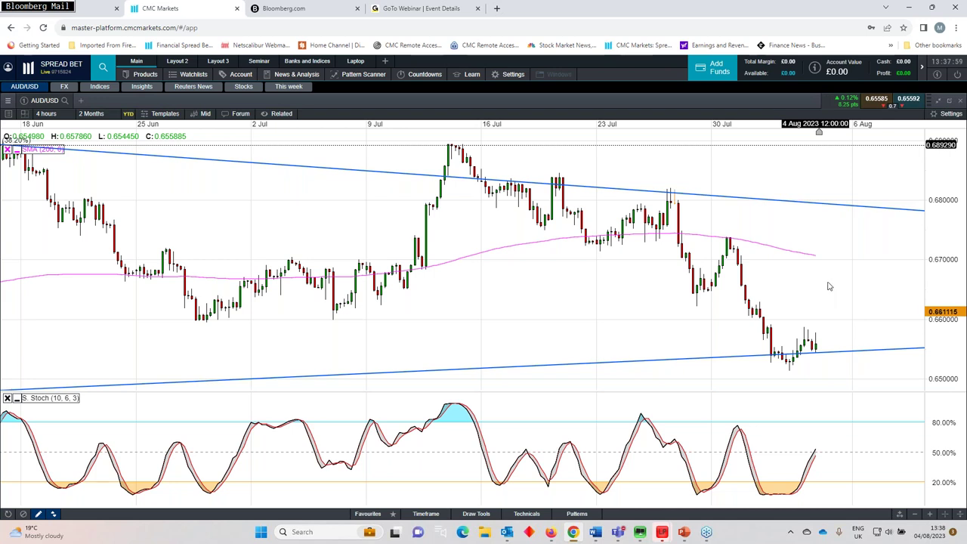
scroll(820, 278, "up", 2)
scroll(820, 277, "down", 3)
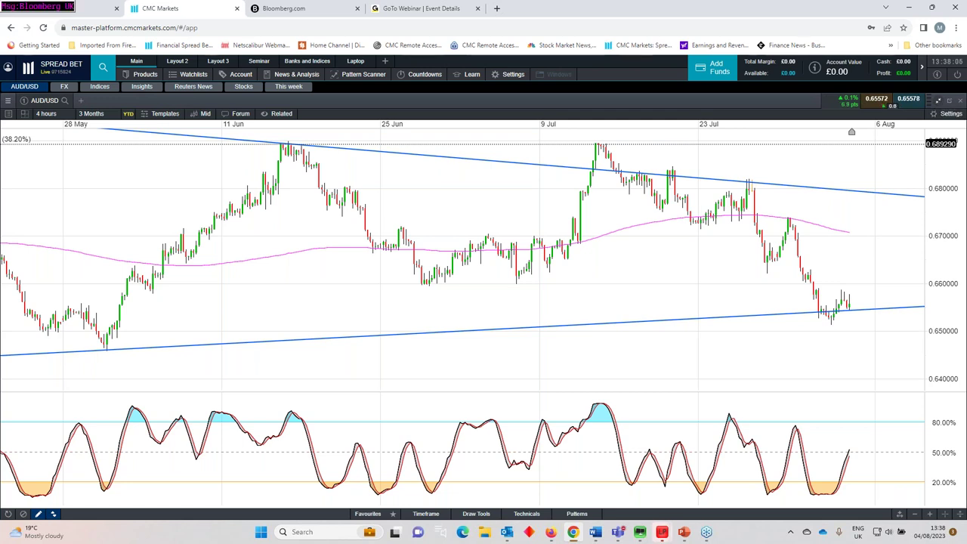
left_click(939, 100)
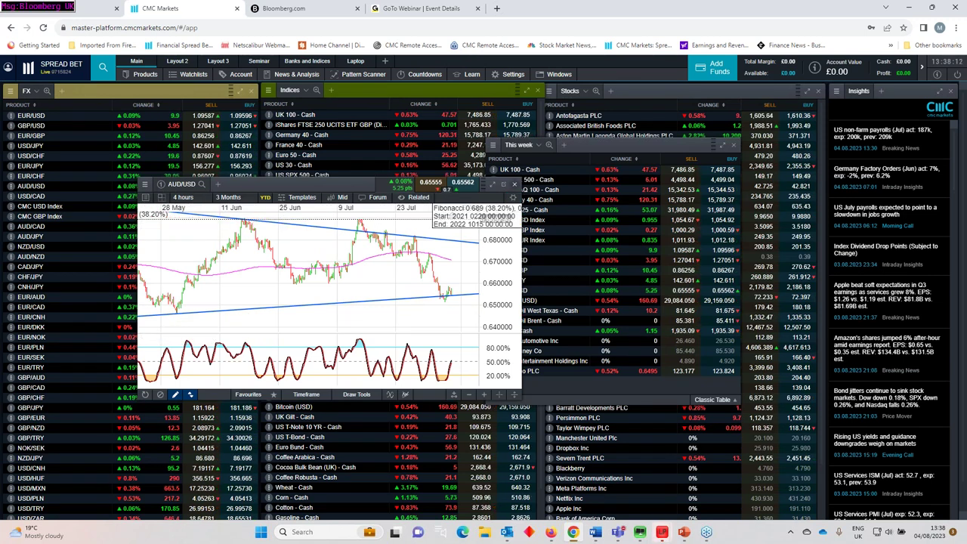
left_click(515, 183)
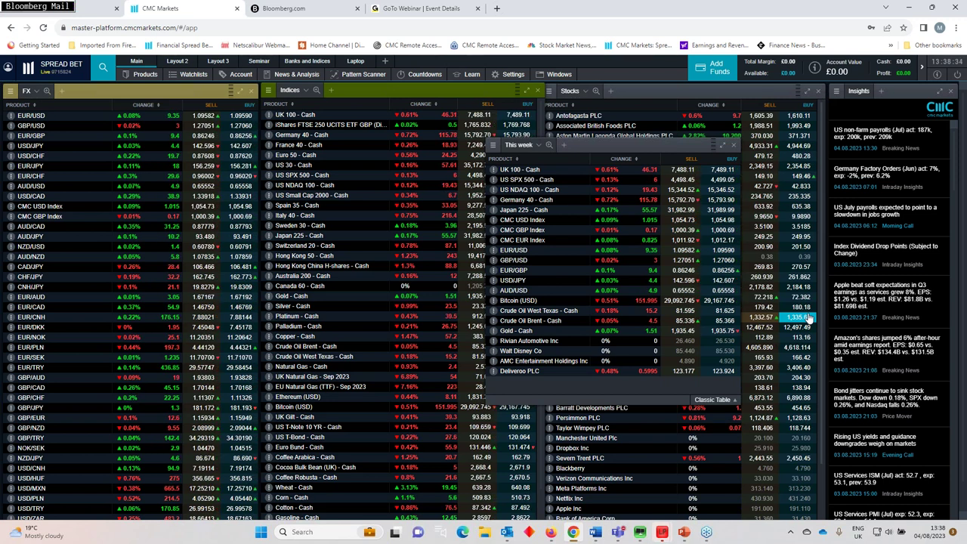
- Reopen the AUD/USD chart from the This week watchlist, set its interval to 1 Day and maximise it
double_click(514, 290)
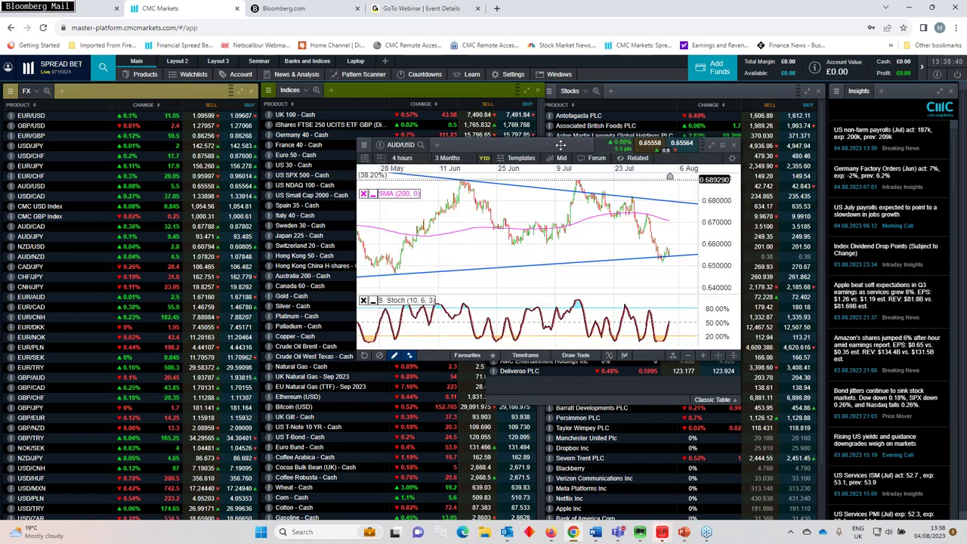
left_click_drag(557, 145, 479, 176)
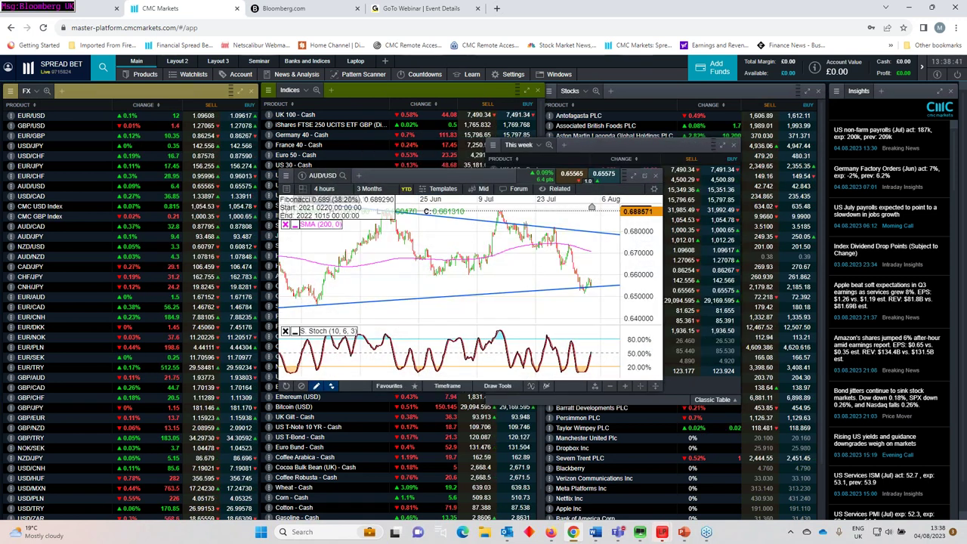
left_click(331, 190)
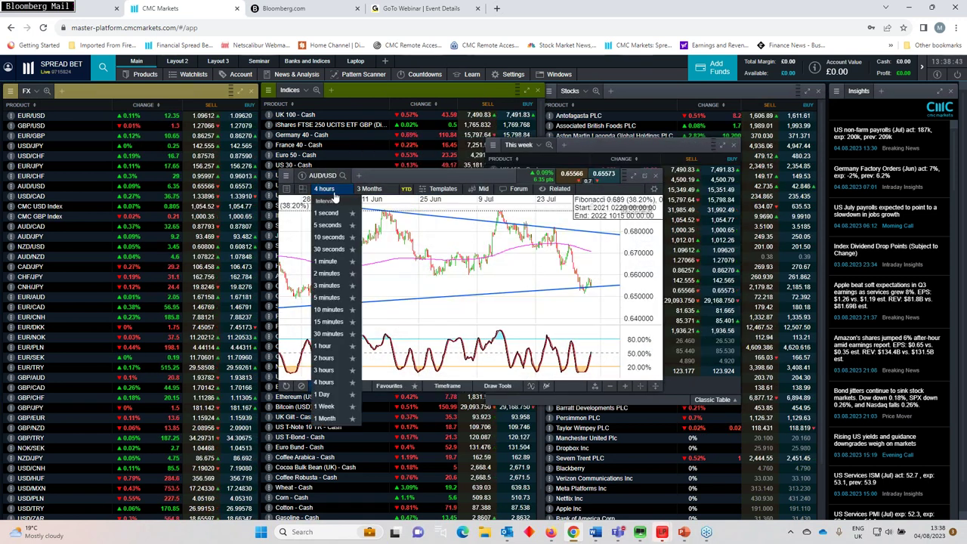
left_click(324, 395)
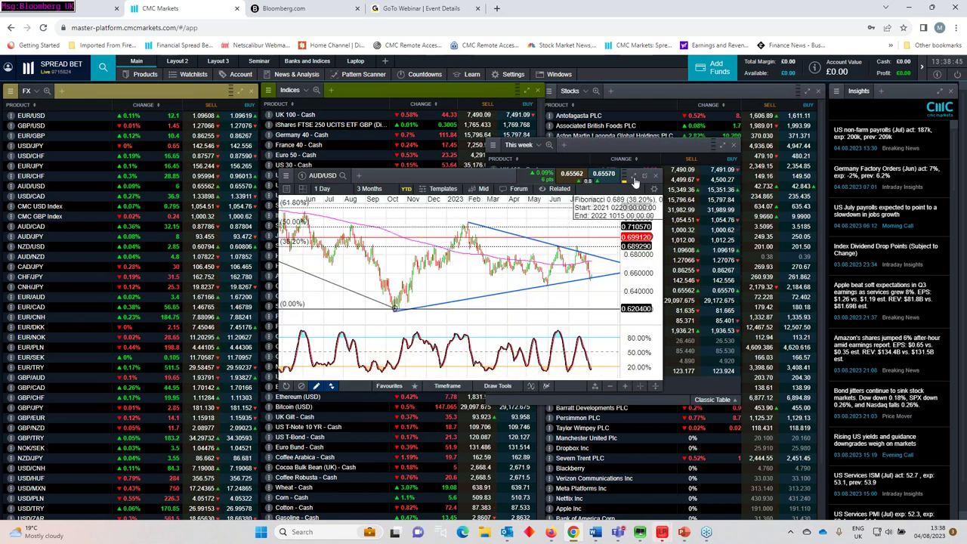
left_click(634, 177)
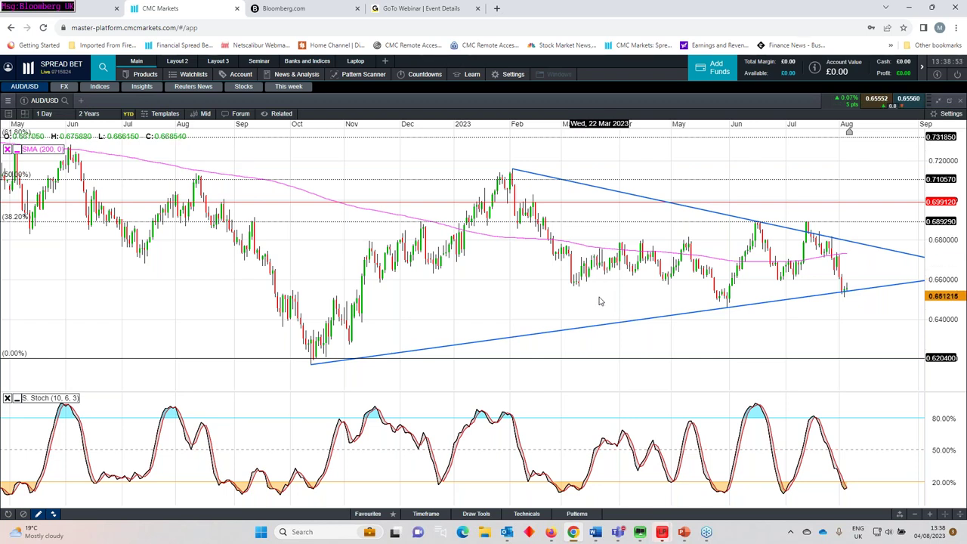
- Examine the AUD/USD daily history over spans up to 7 years, including the March 2020 low, and return to the 2-year view
scroll(598, 298, "down", 3)
scroll(599, 301, "down", 5)
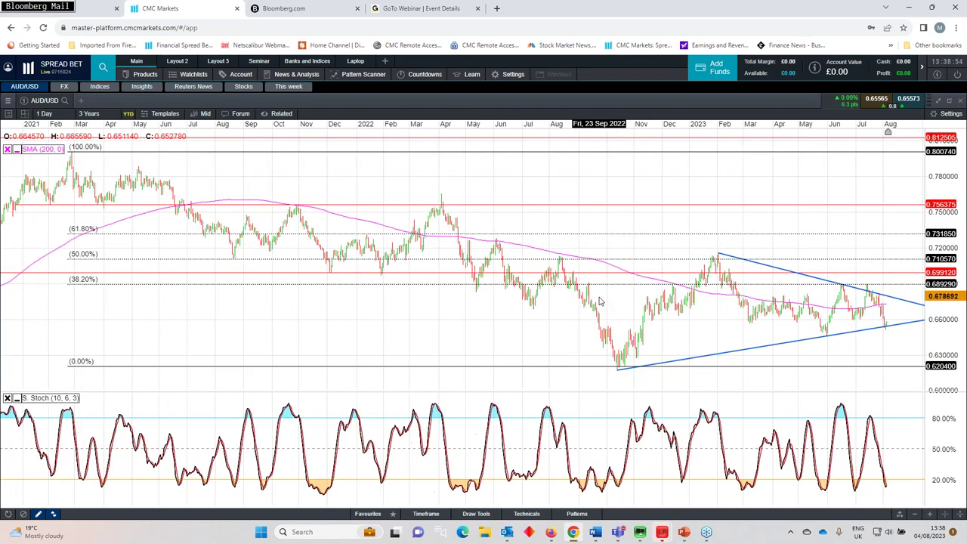
scroll(598, 300, "down", 5)
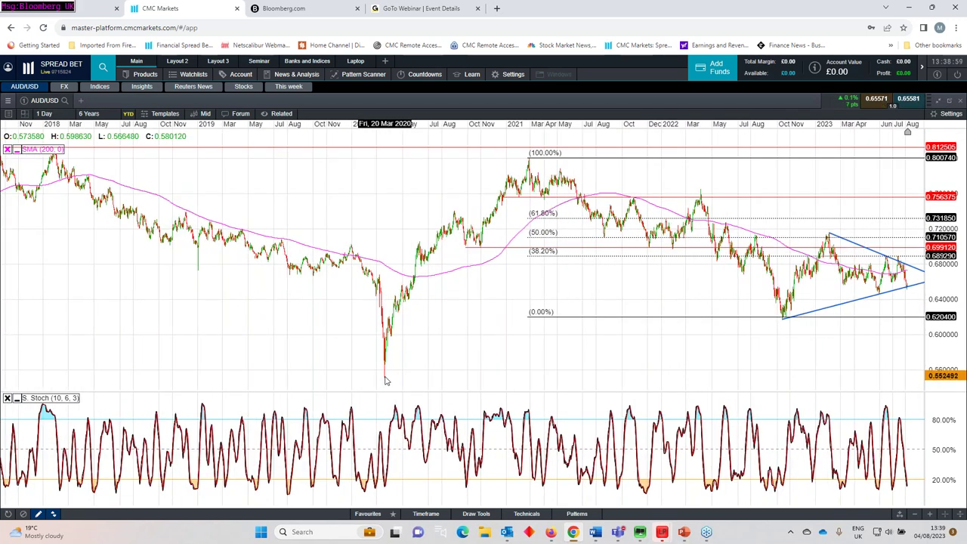
scroll(384, 380, "down", 2)
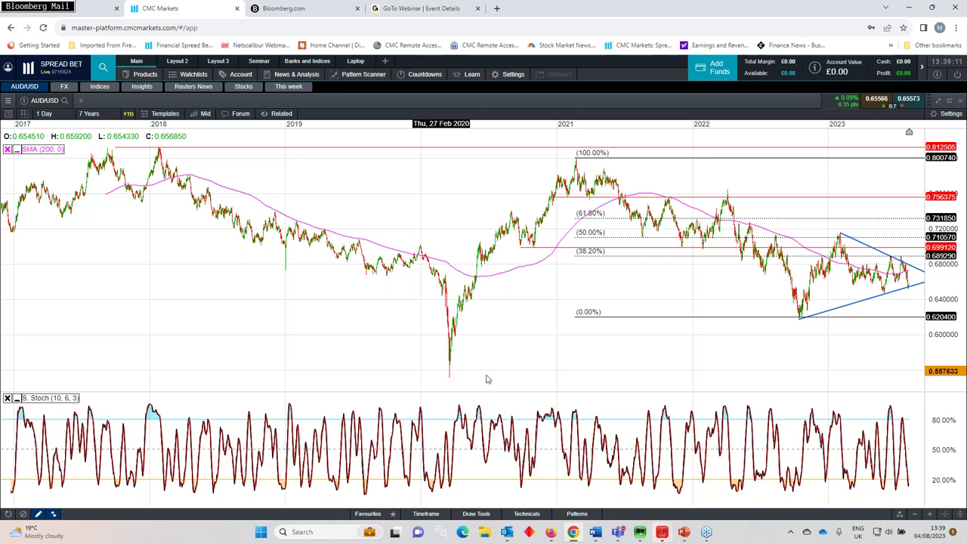
scroll(670, 312, "up", 3)
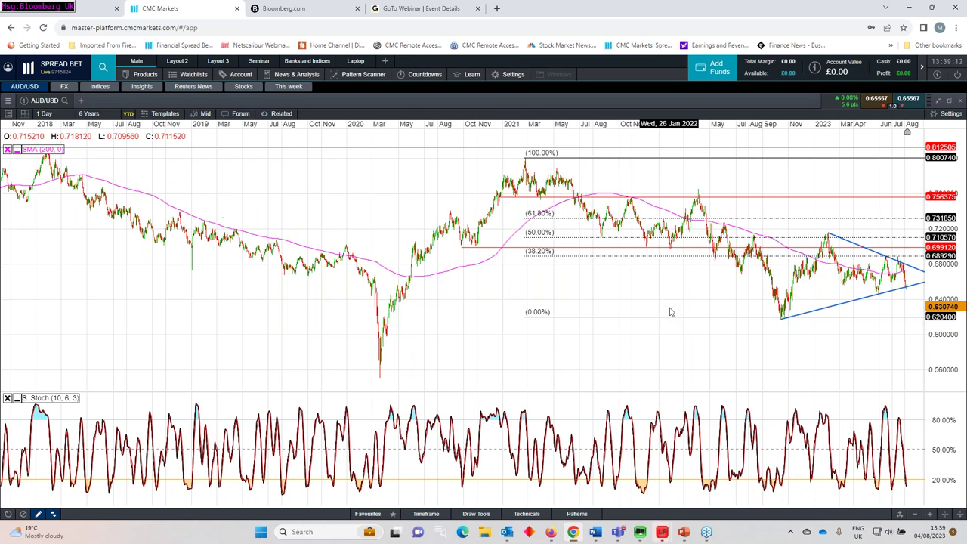
scroll(670, 312, "up", 4)
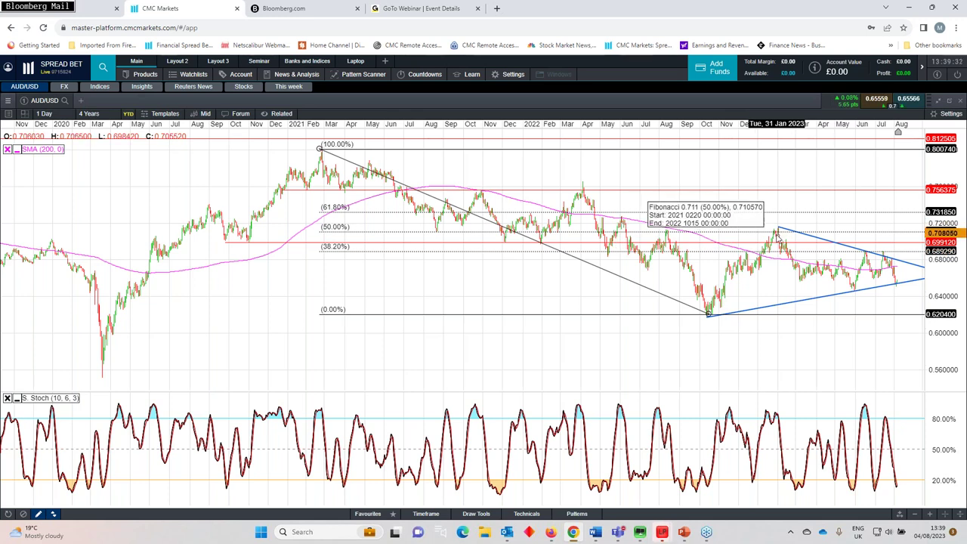
scroll(777, 235, "up", 5)
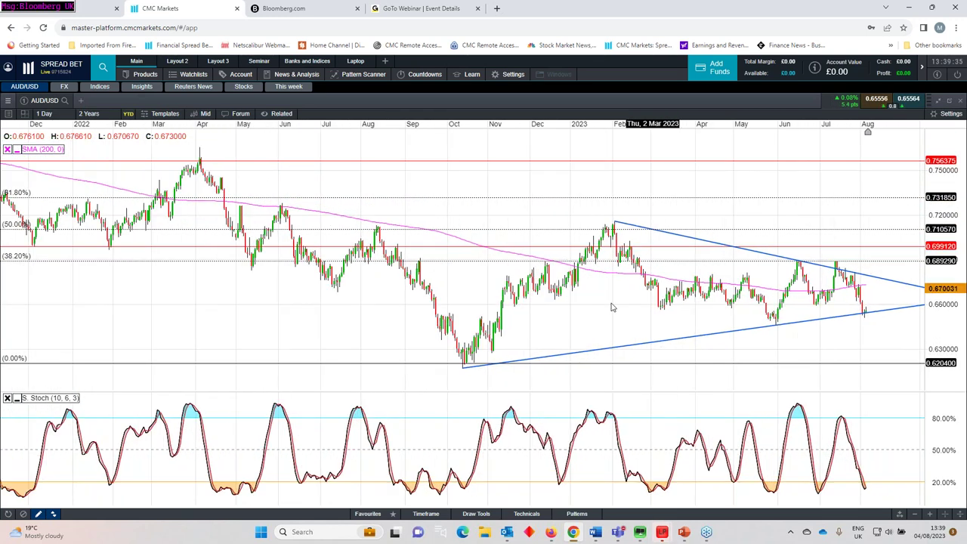
- Draw a Fibonacci retracement on the AUD/USD chart from the 12 October 2022 low to the 2 February 2023 high and hide the favourite tools
left_click(368, 514)
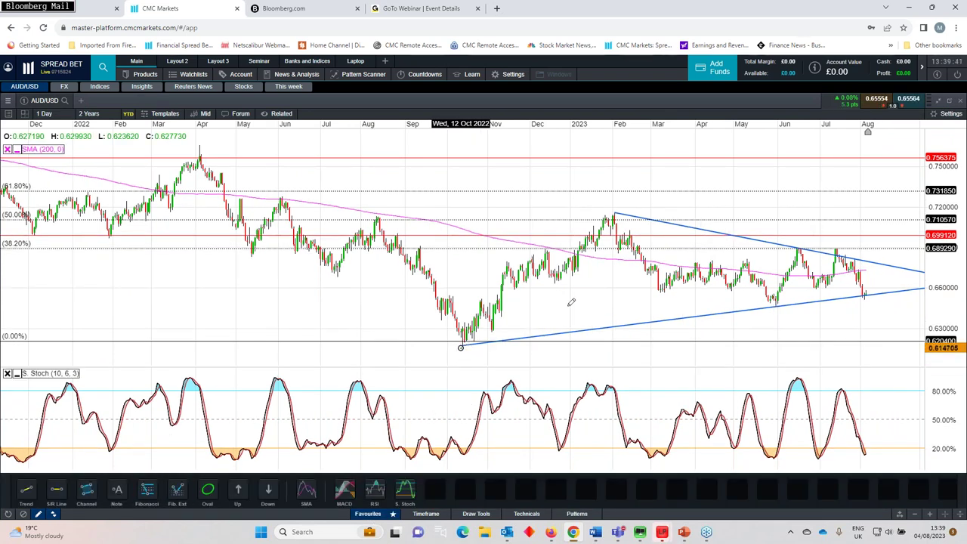
left_click(614, 212)
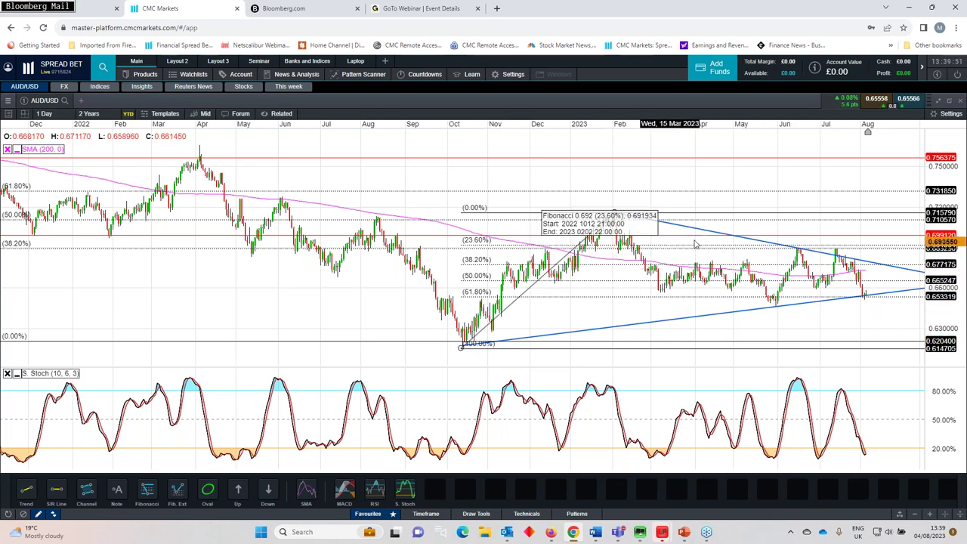
scroll(777, 313, "up", 3)
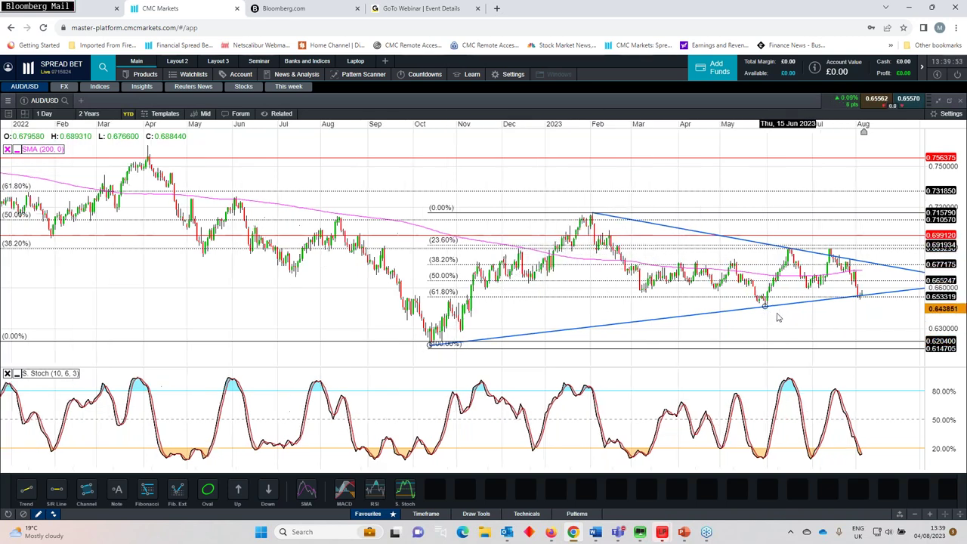
scroll(749, 315, "up", 4)
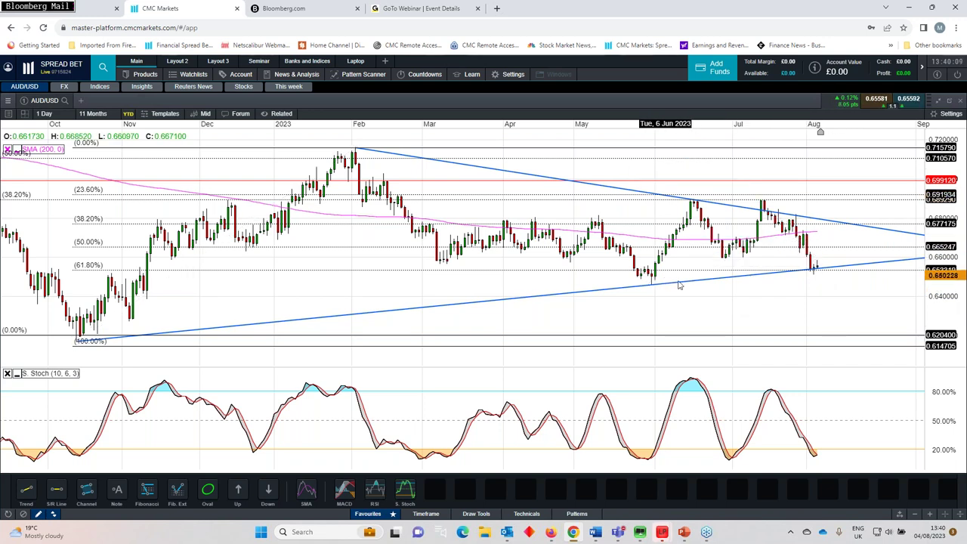
scroll(678, 285, "up", 2)
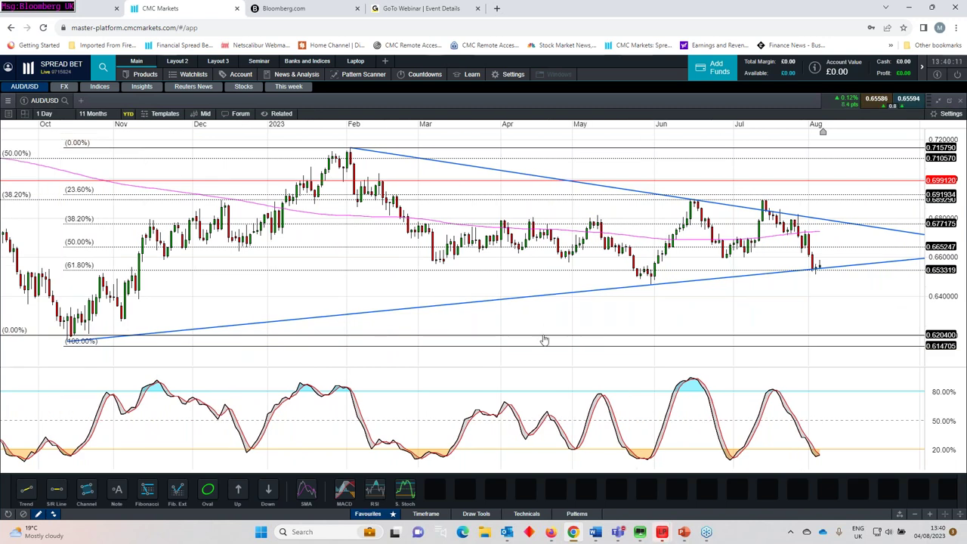
left_click(368, 514)
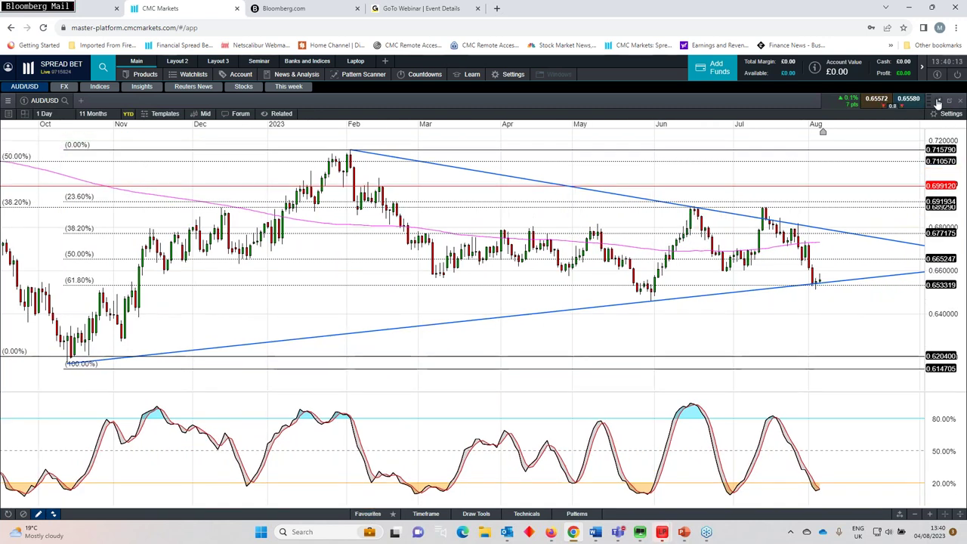
- Restore the AUD/USD chart to its window and close it, and reposition the This week watchlist
double_click(677, 216)
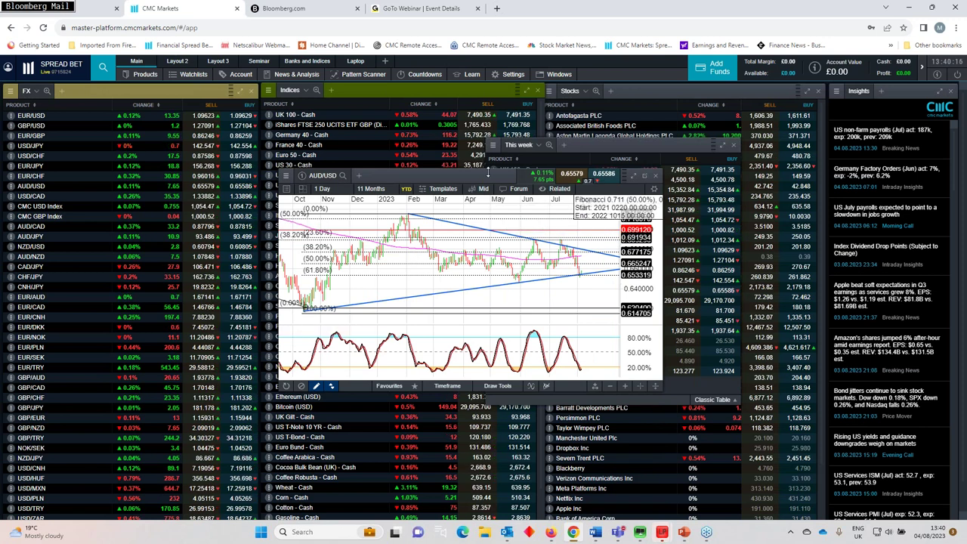
left_click_drag(489, 173, 384, 188)
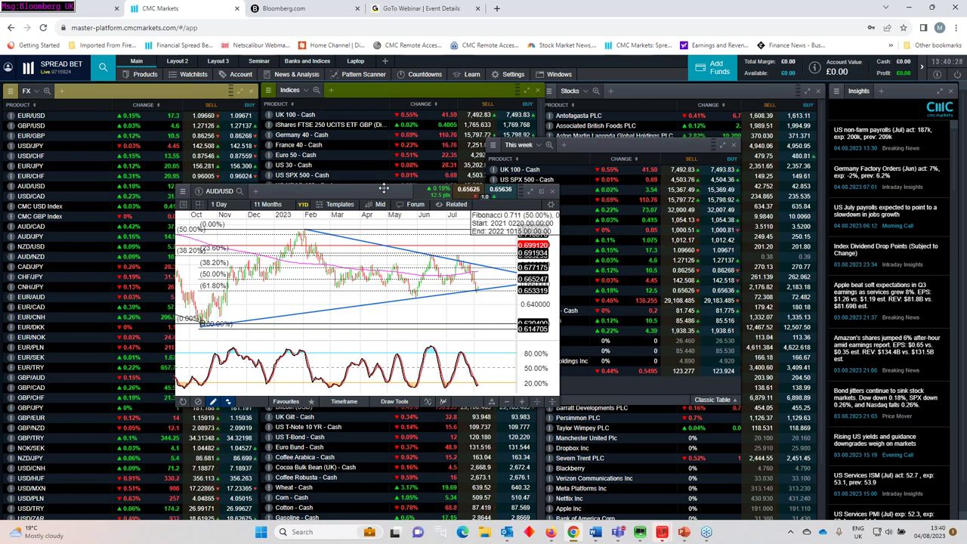
left_click(553, 191)
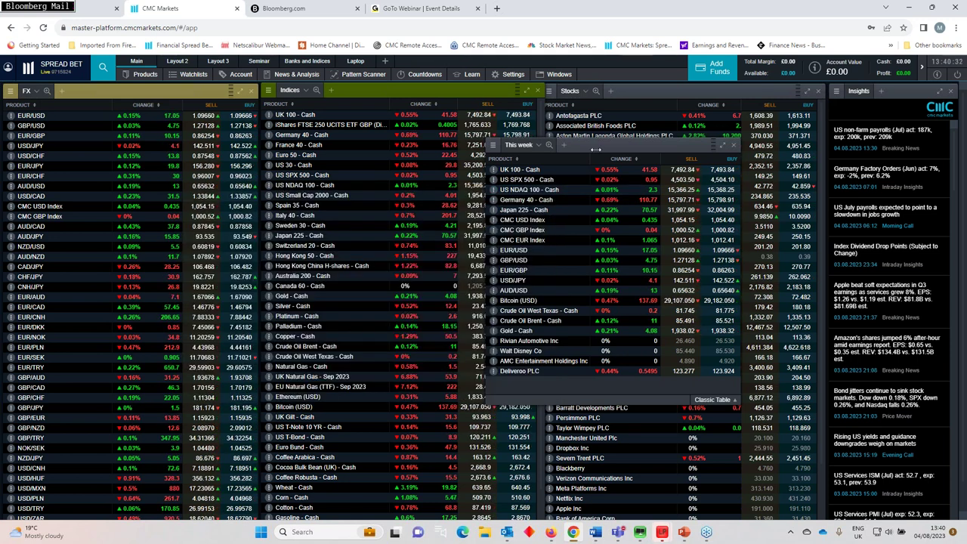
left_click_drag(596, 149, 554, 138)
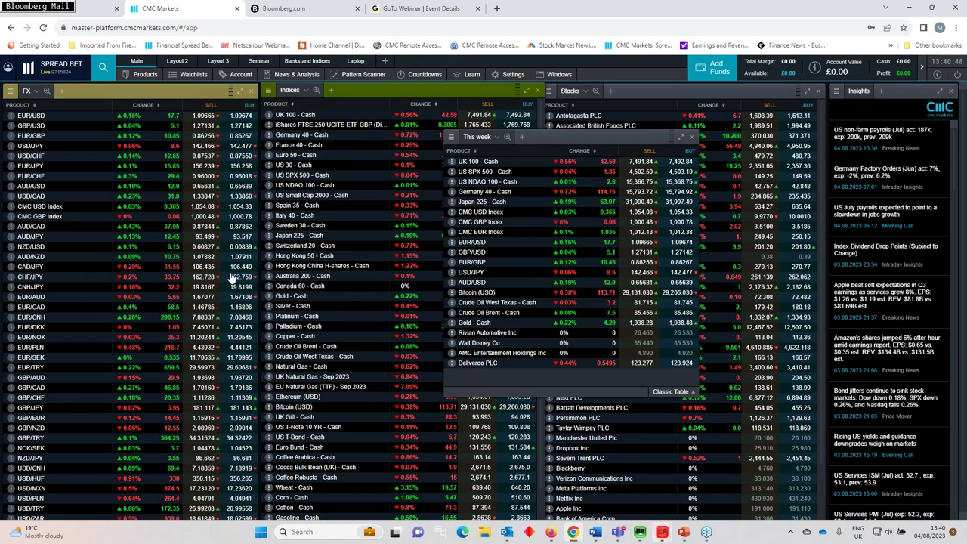
- Open the USD/CAD daily chart from the FX watchlist and maximise it over about 7 months
left_click(32, 196)
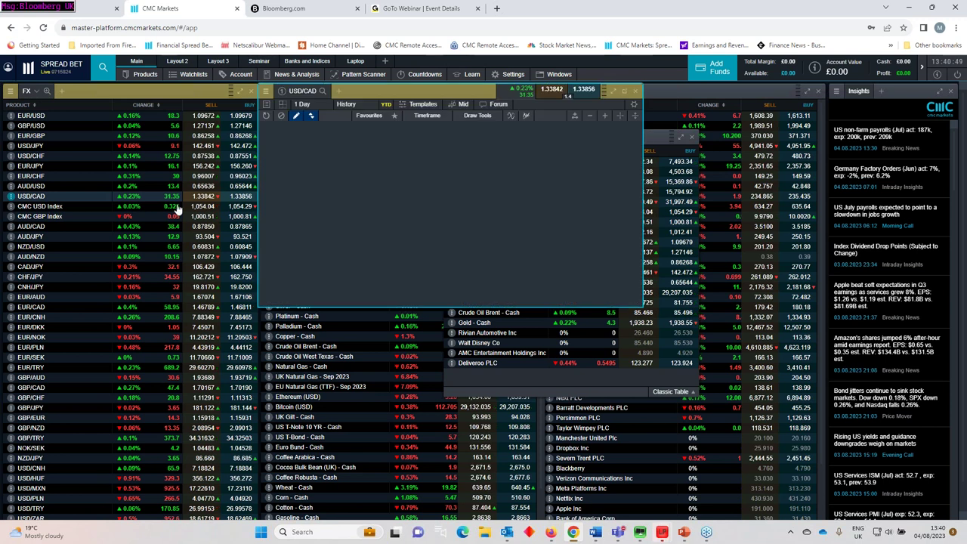
left_click_drag(451, 95, 452, 111)
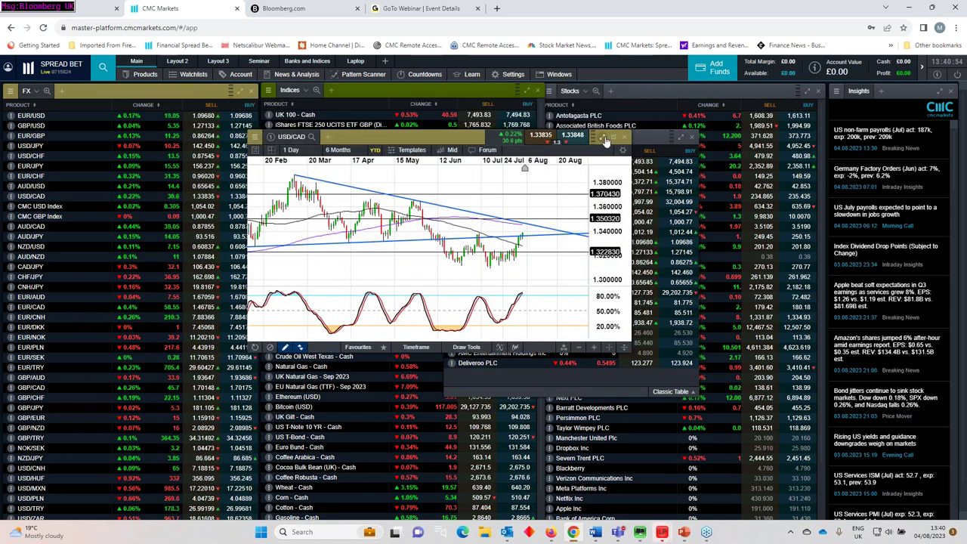
left_click(623, 106)
scroll(578, 238, "down", 2)
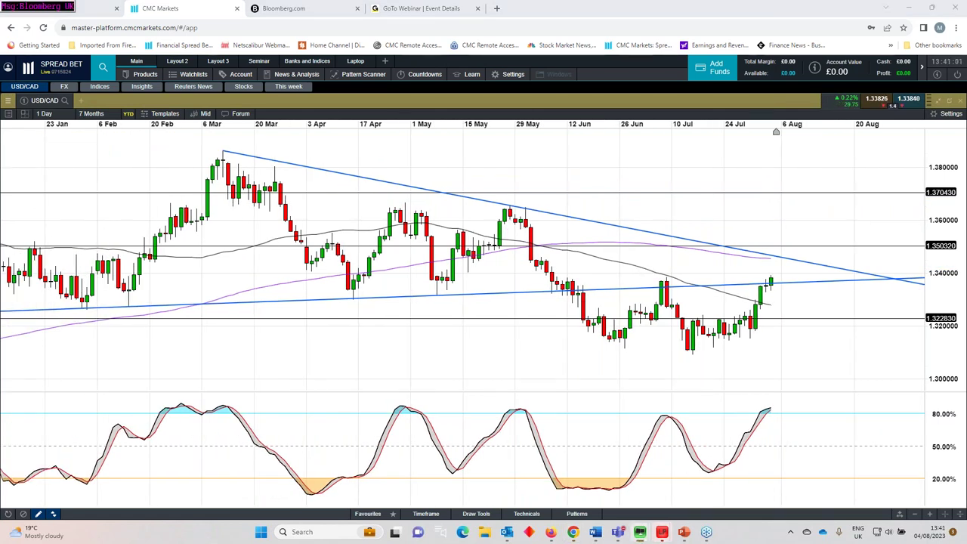
- Bring Bloomberg's Economic Calendars window over the chart, check the US and Canadian employment releases, and move it away again
left_click_drag(966, 89, 329, 89)
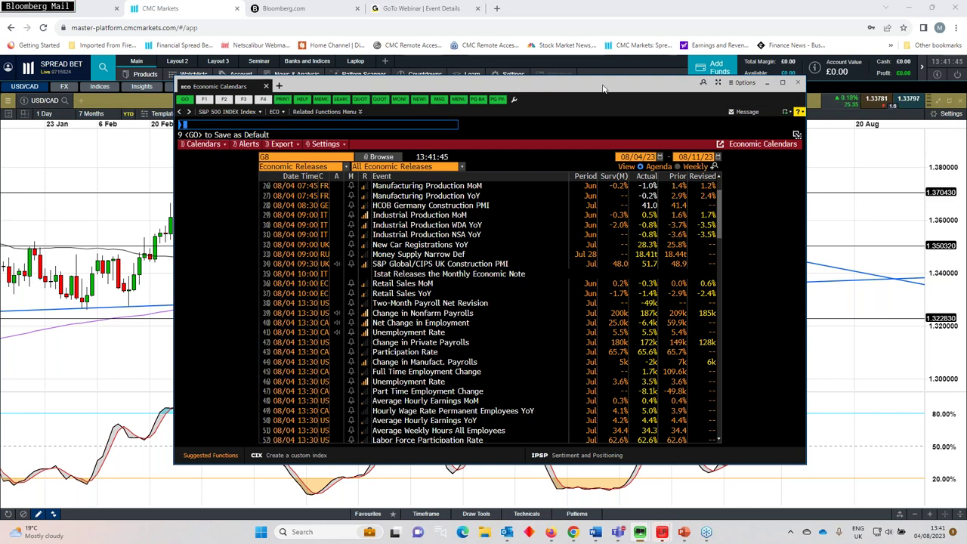
left_click_drag(603, 88, 966, 67)
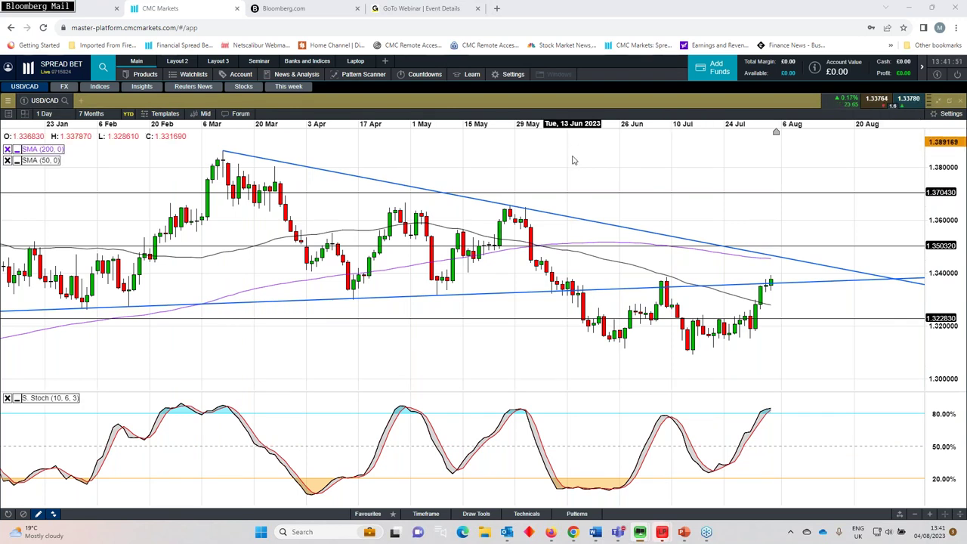
- Delete the gently rising lower trendline from the USD/CAD chart and examine the latest candles below the falling trendline
scroll(568, 197, "down", 1)
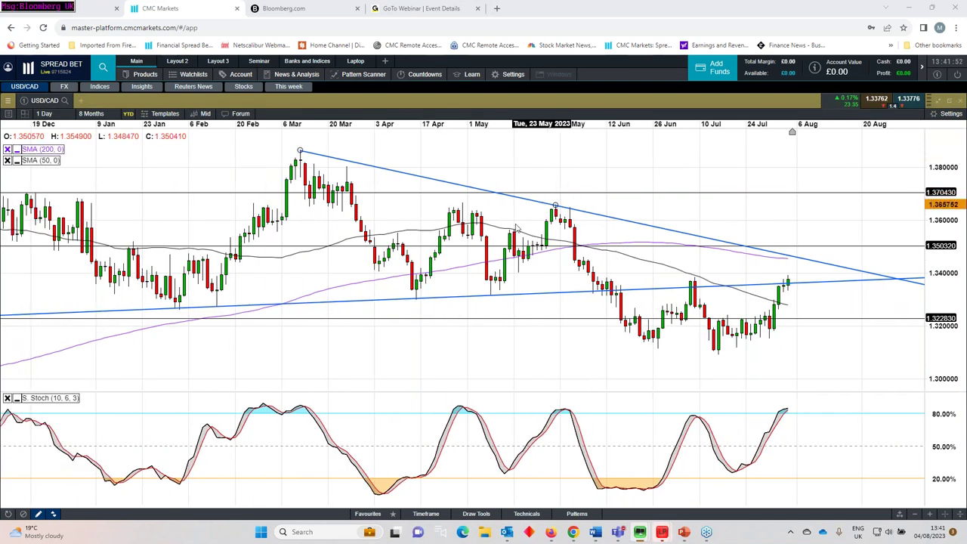
left_click(551, 298)
key("Delete")
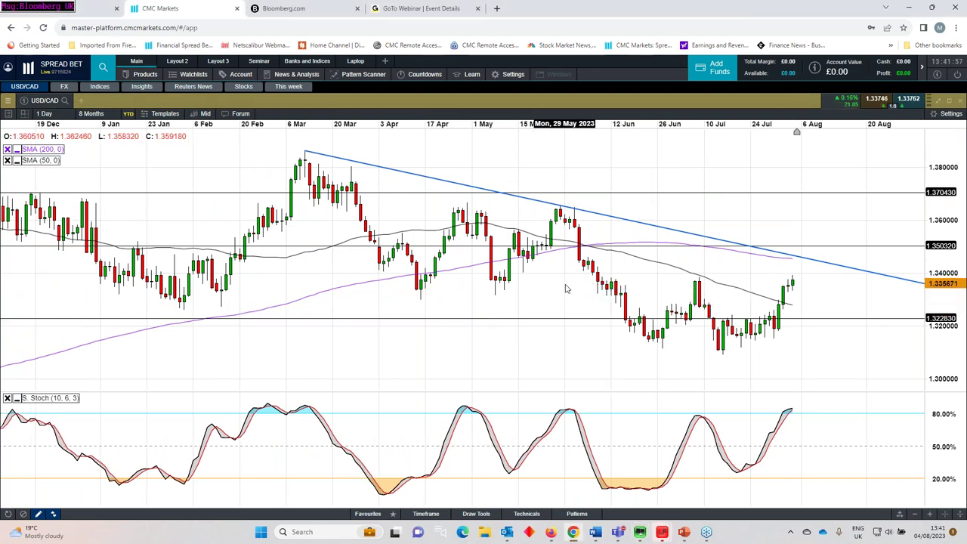
scroll(728, 271, "up", 2)
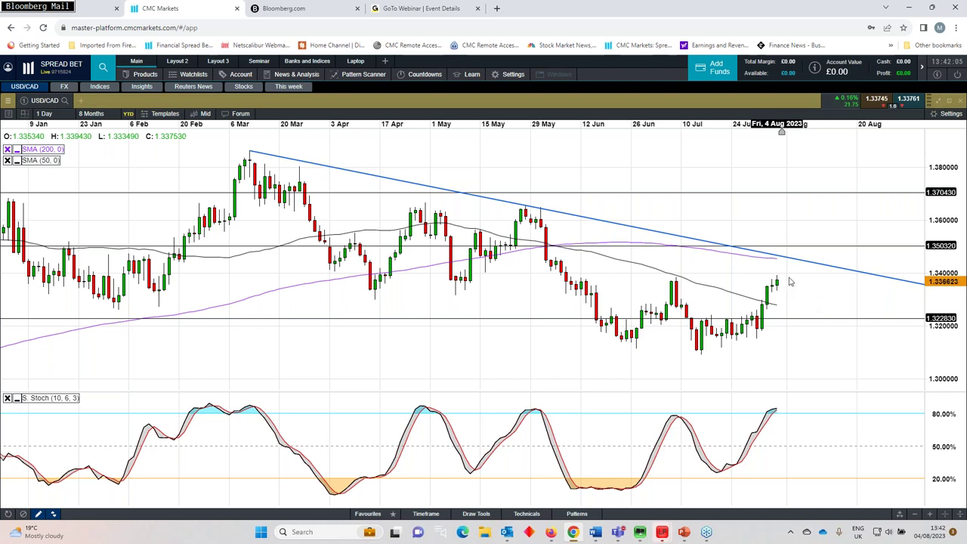
scroll(839, 212, "down", 2)
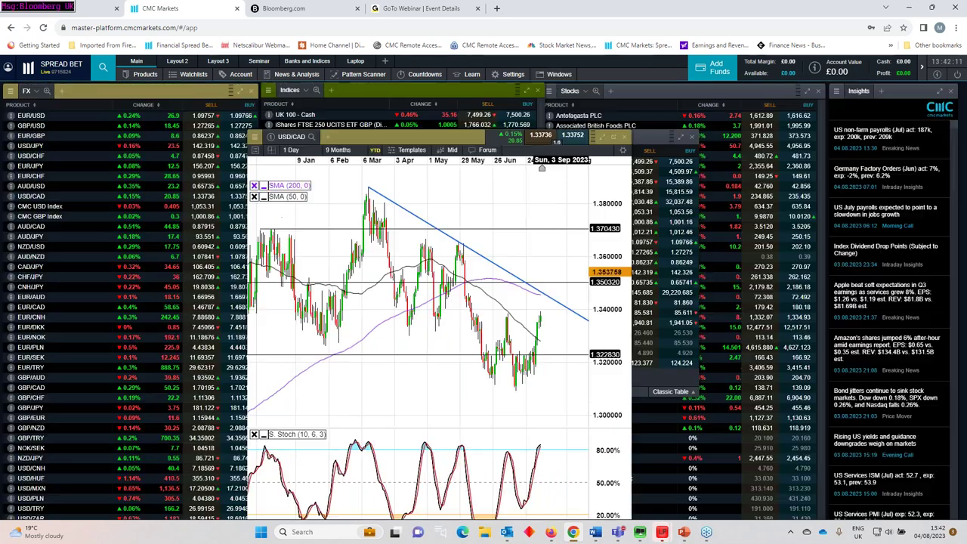
- Close the USD/CAD chart and move the This week watchlist over the Indices watchlist
left_click(624, 139)
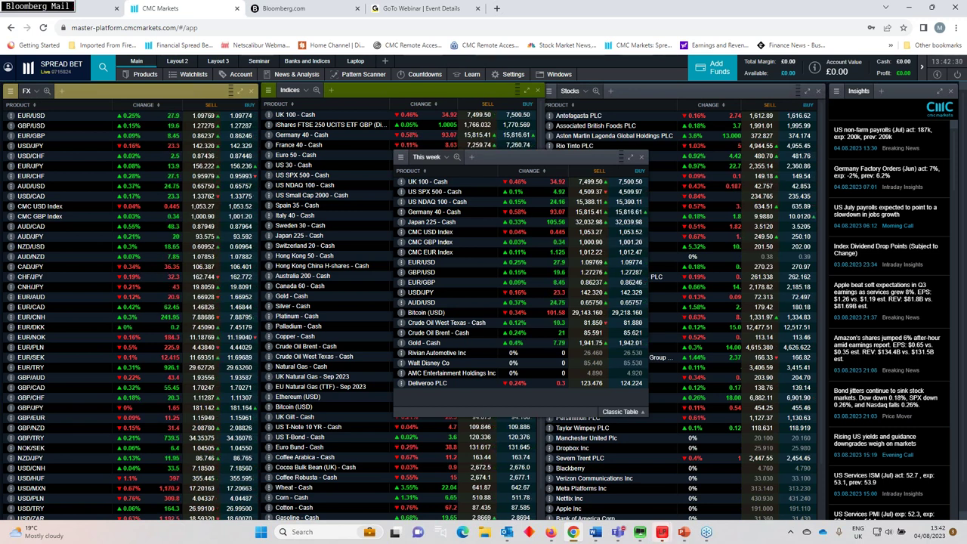
left_click_drag(533, 161, 499, 173)
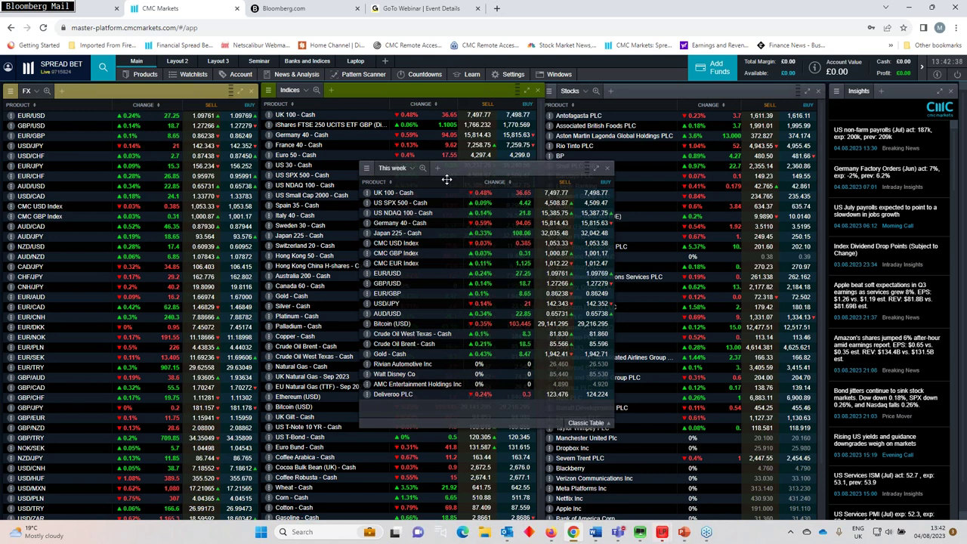
left_click_drag(459, 169, 449, 177)
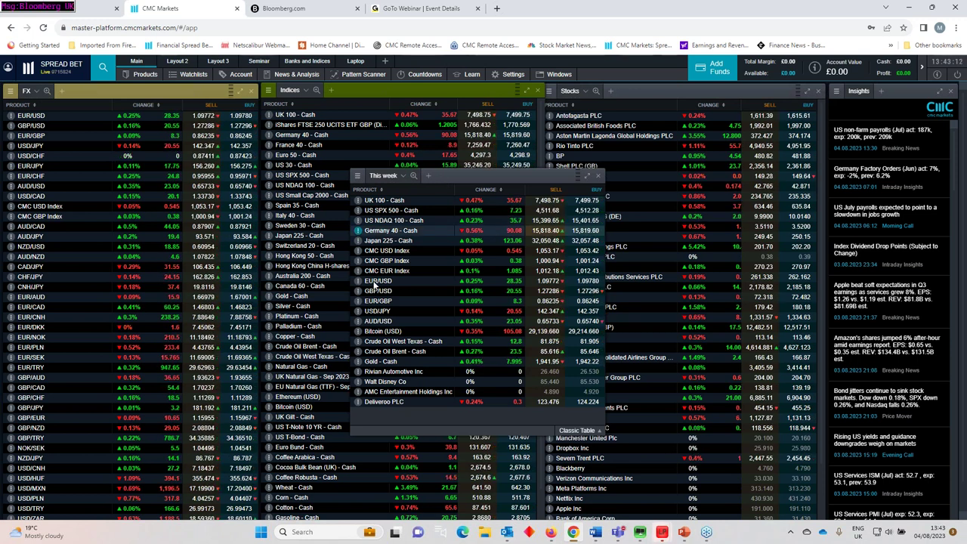
- Open the CAD/JPY daily chart from the FX watchlist and maximise it with 10 months of history
left_click(24, 268)
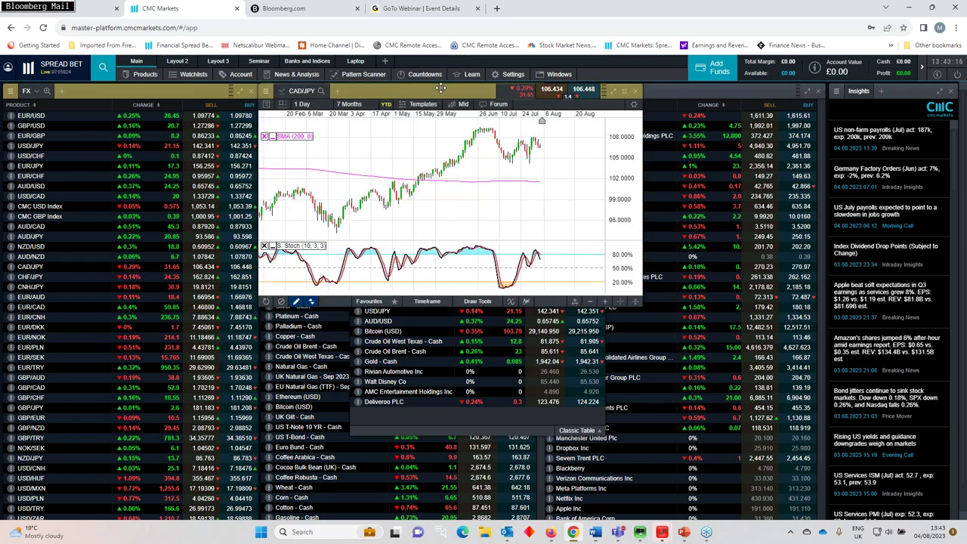
left_click_drag(443, 102, 563, 231)
scroll(564, 230, "down", 5)
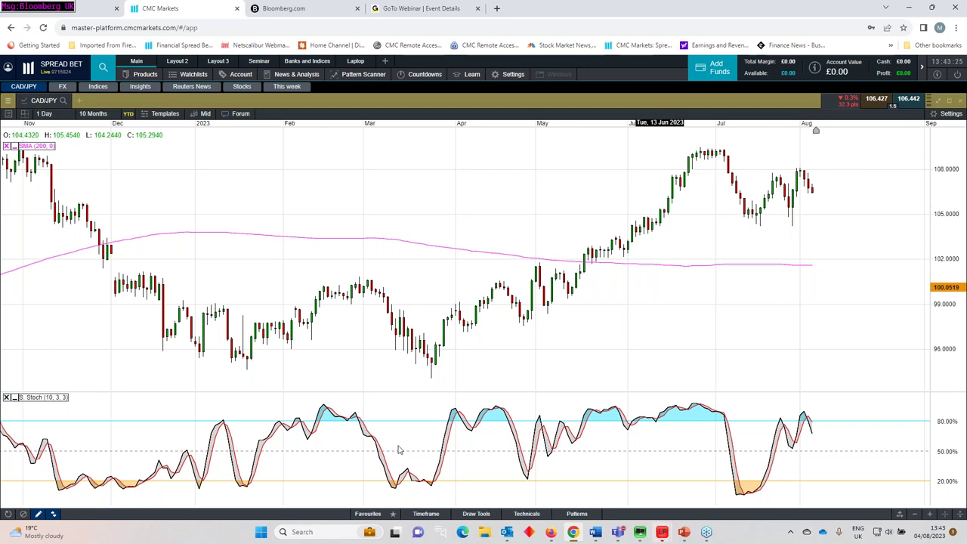
- Draw a support line at about 104.383 along the July lows of CAD/JPY, hide the favourite tools and close the chart
left_click(369, 515)
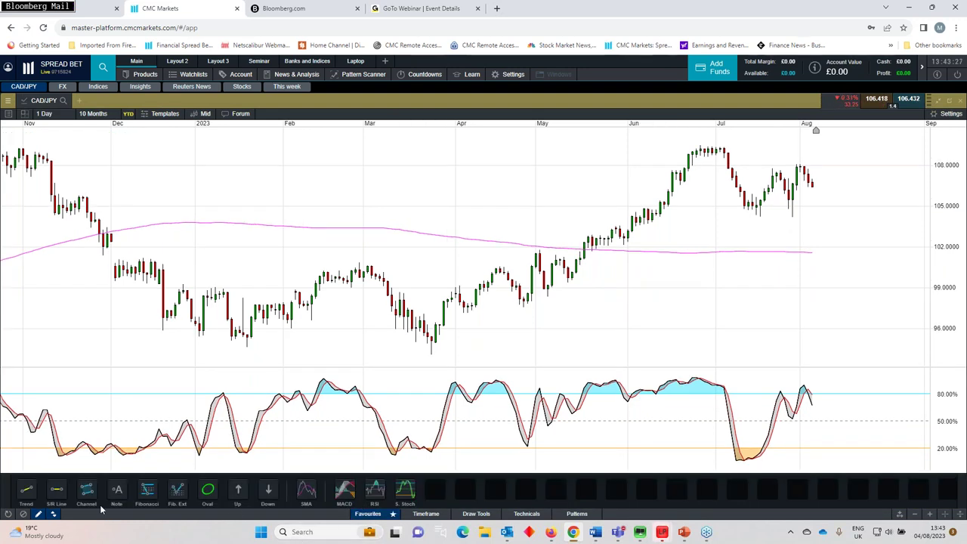
left_click(756, 214)
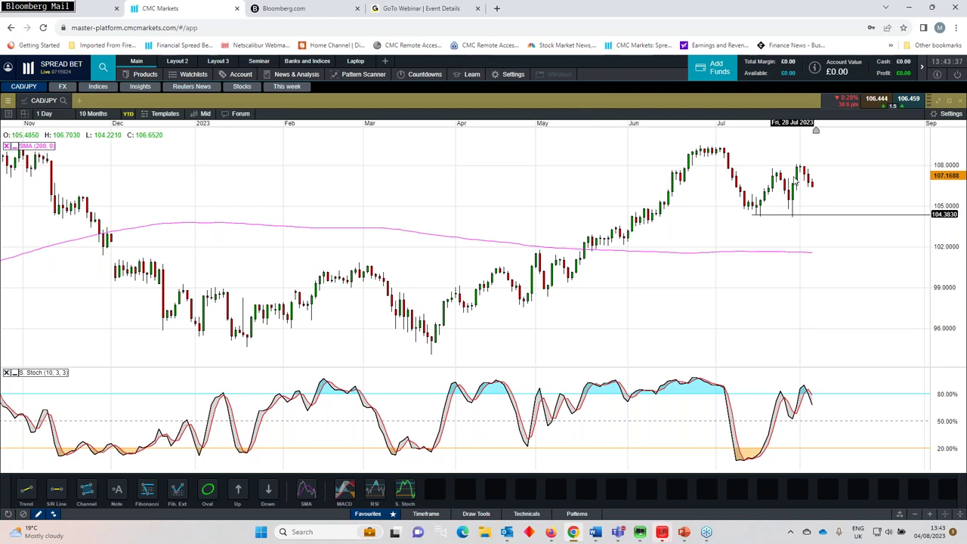
left_click(368, 515)
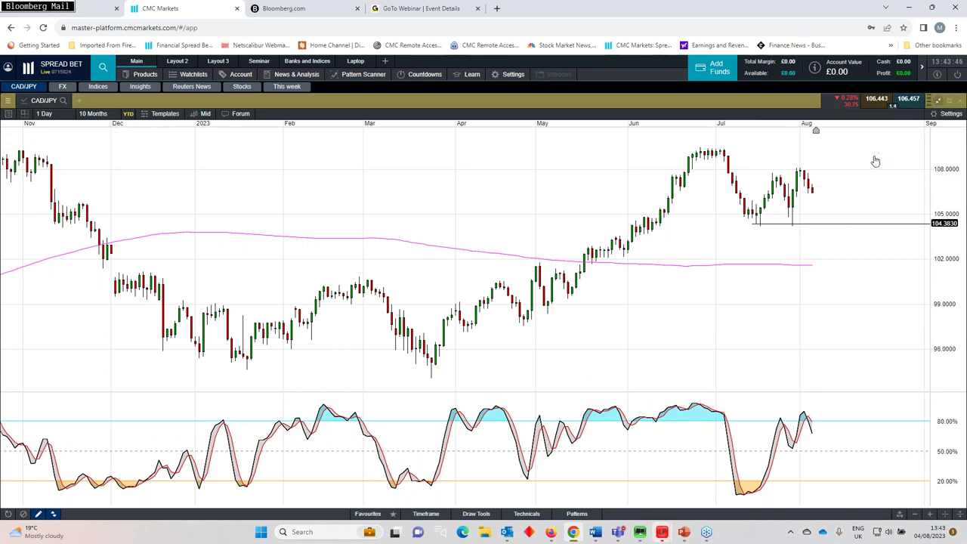
key("Escape")
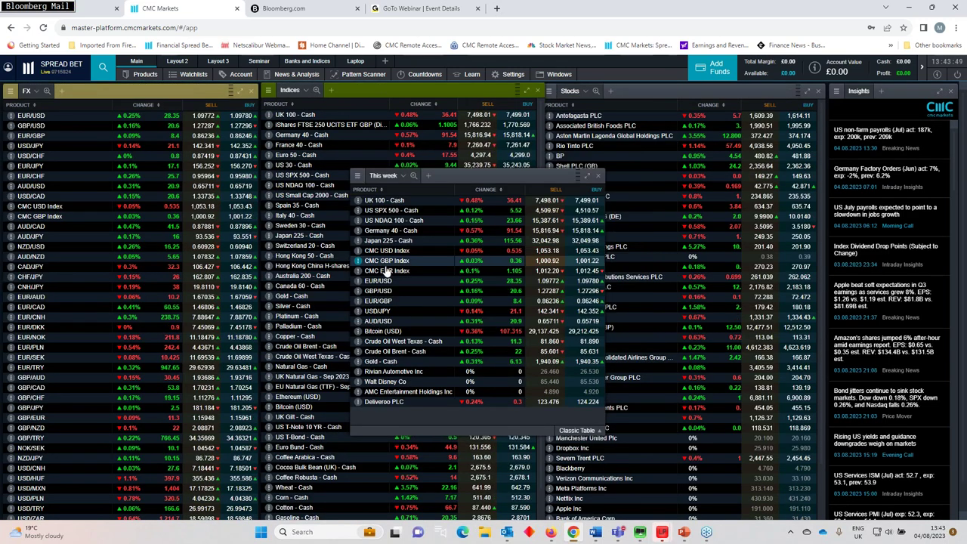
- Open the USD/JPY chart from the This week watchlist, maximise it and examine the last 4 months against the Ichimoku cloud and moving averages
left_click(378, 311)
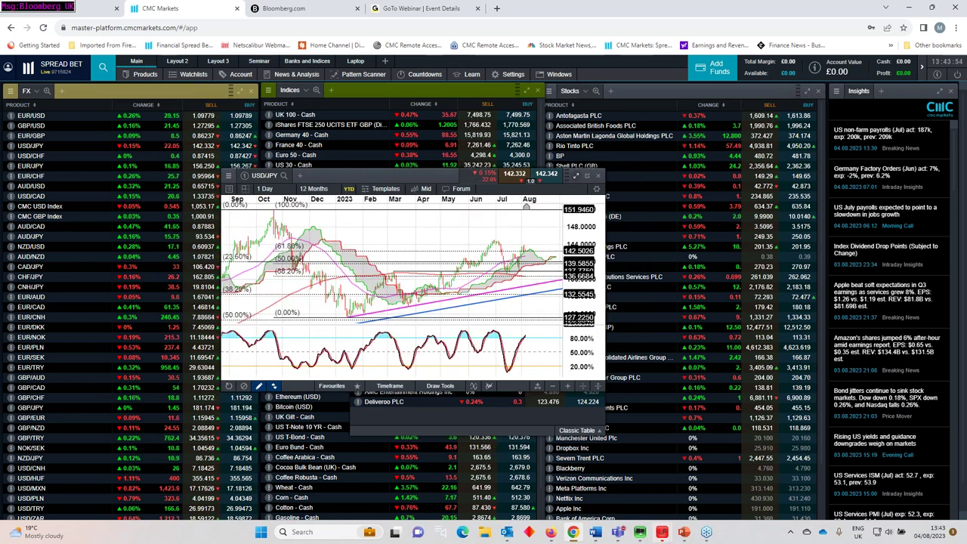
left_click(586, 175)
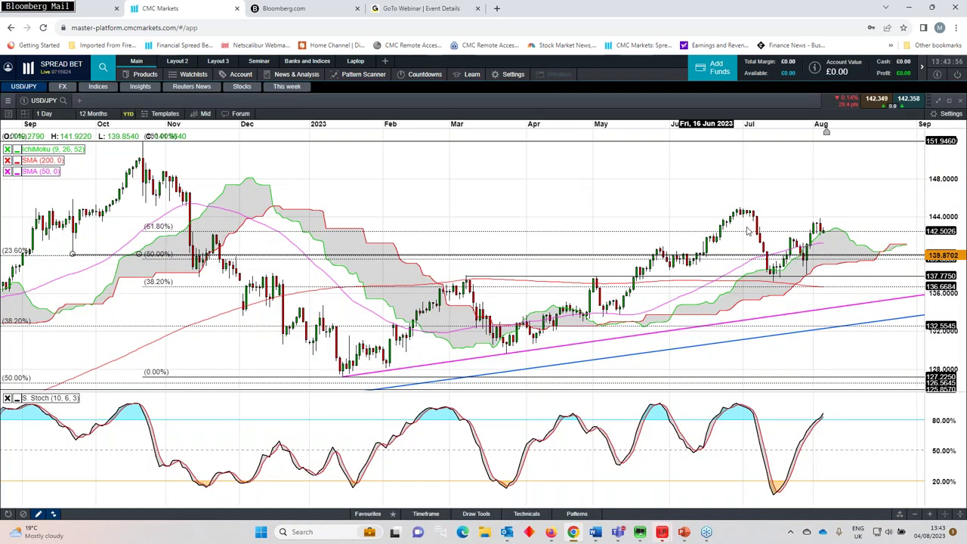
scroll(752, 219, "up", 3)
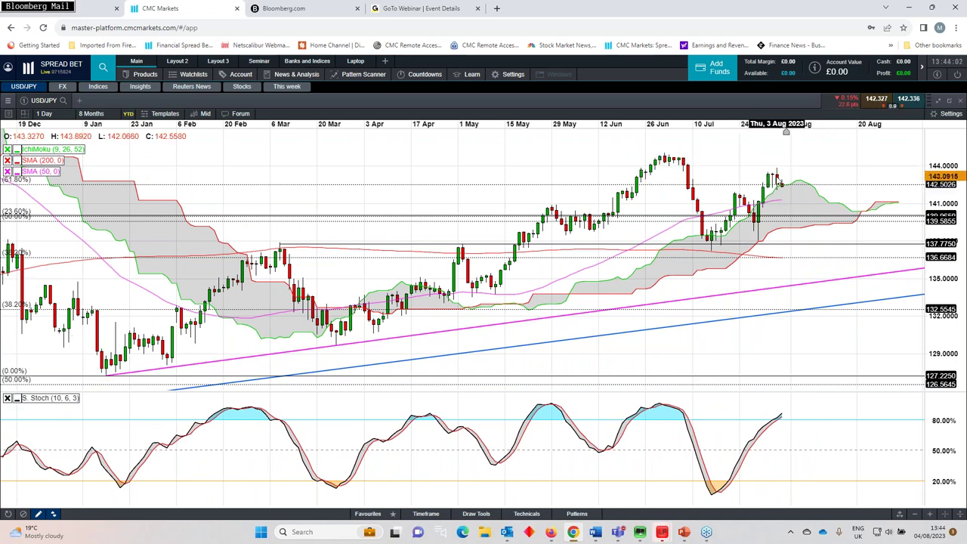
scroll(665, 163, "up", 2)
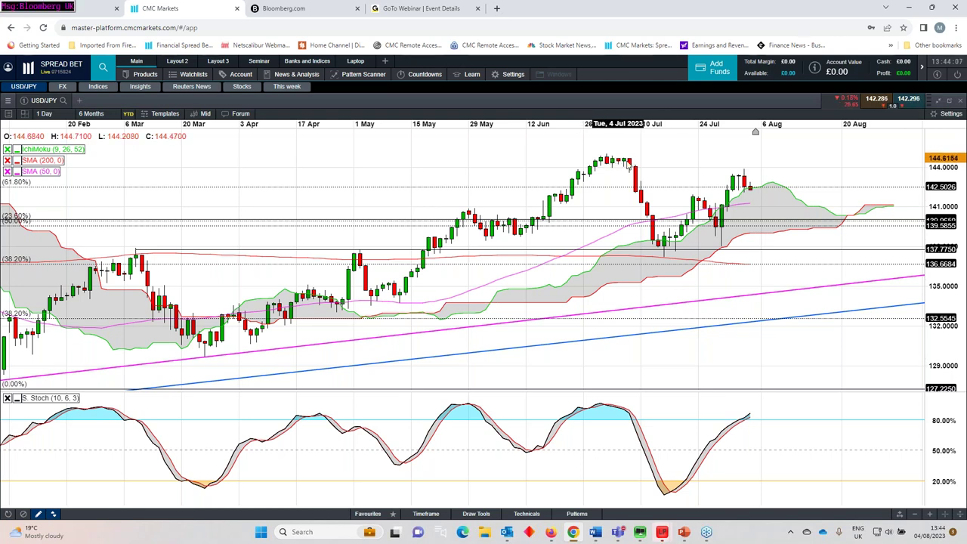
scroll(648, 188, "up", 2)
scroll(648, 189, "up", 1)
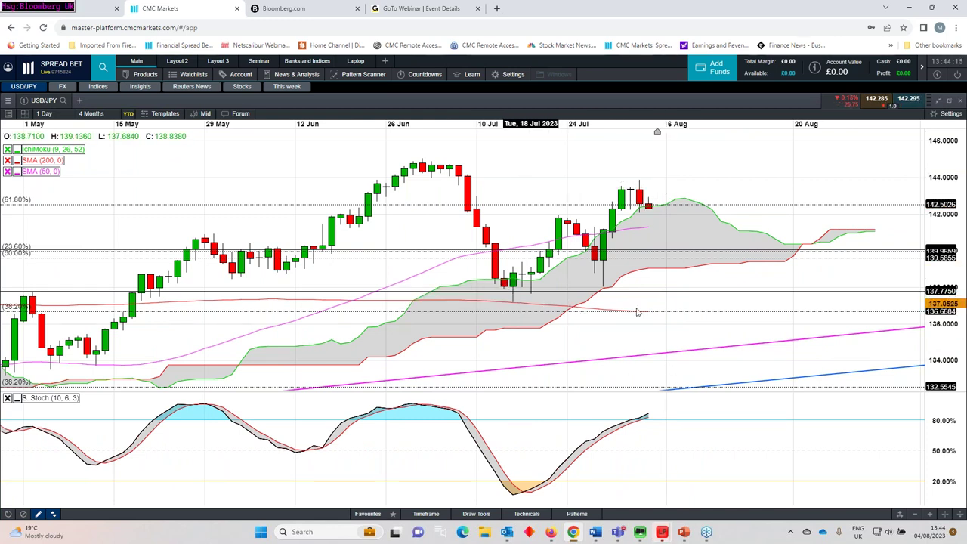
mouse_move(647, 315)
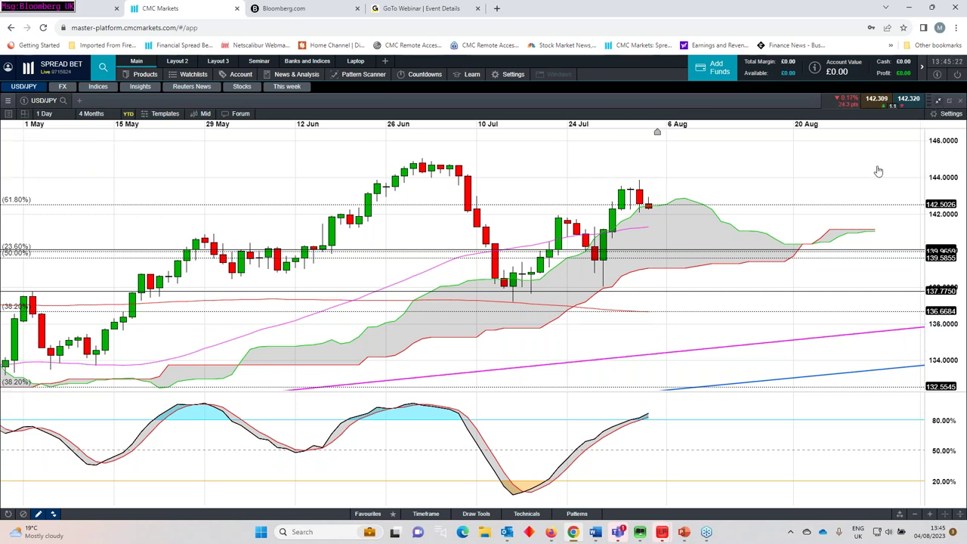
- Close the USD/JPY chart, and open the Gold - Cash daily chart from the This week watchlist at full size
left_click(939, 100)
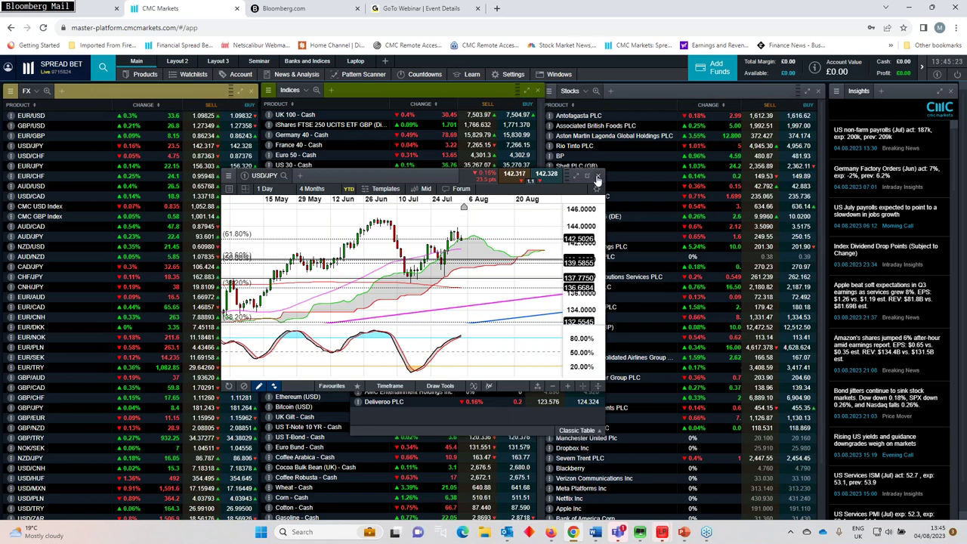
left_click(598, 177)
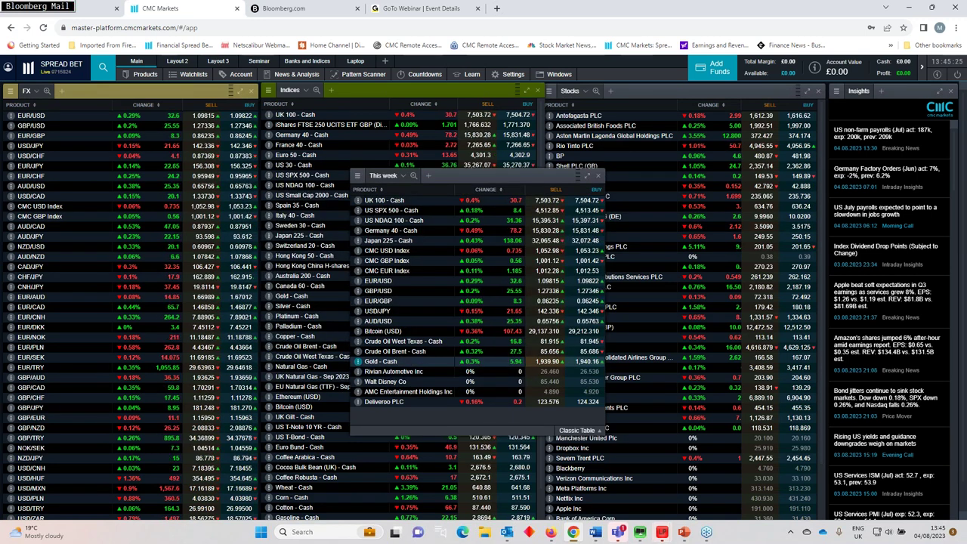
left_click(378, 362)
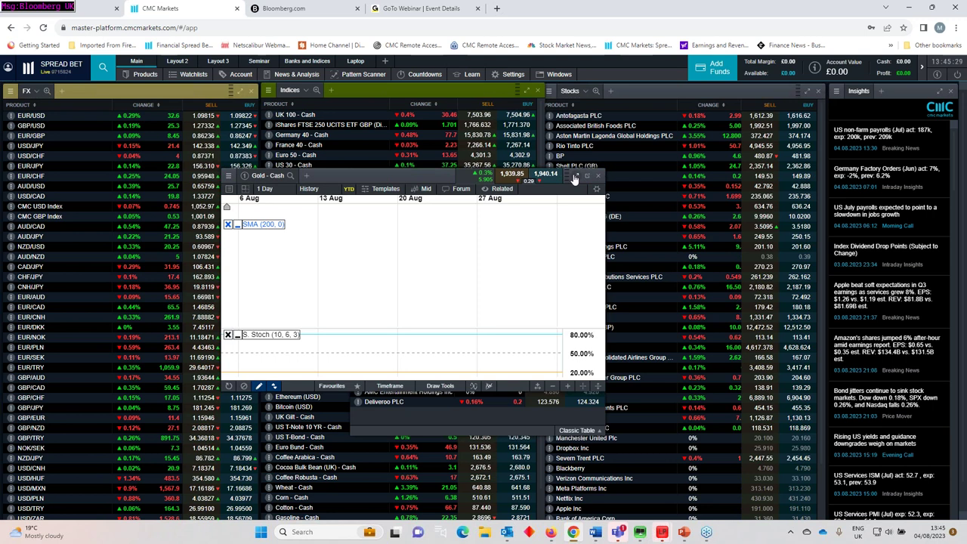
left_click(575, 176)
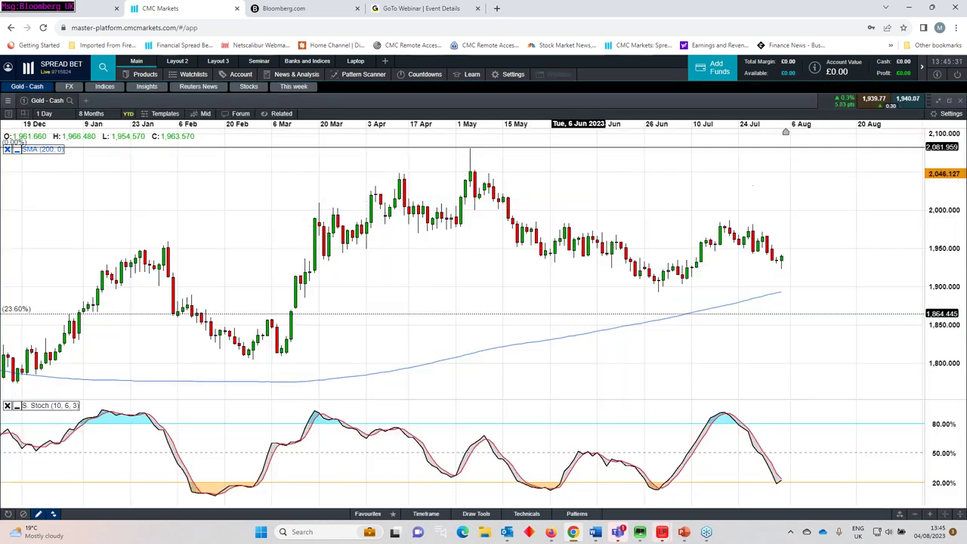
- Examine the gold price history over a span of up to 2 years relative to its 200-day moving average
scroll(574, 231, "down", 3)
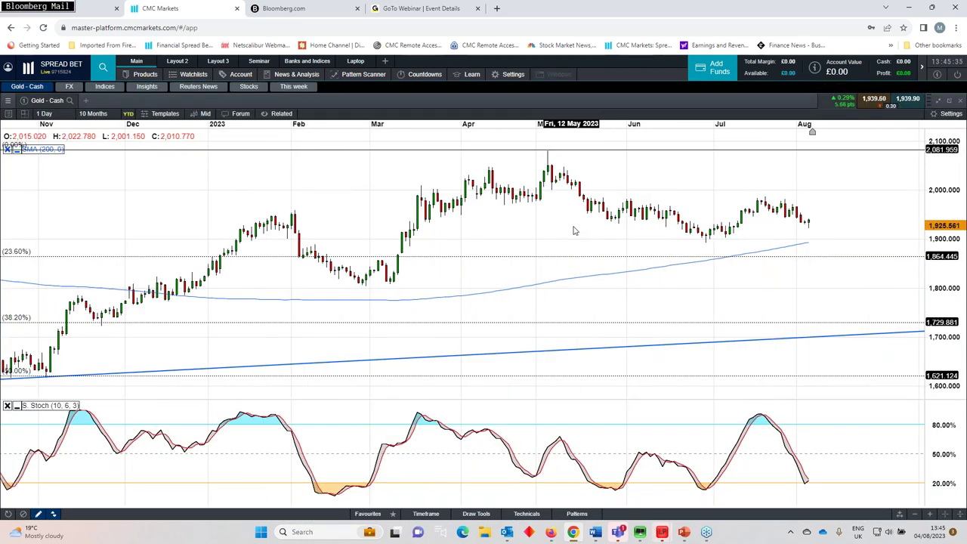
scroll(575, 234, "down", 3)
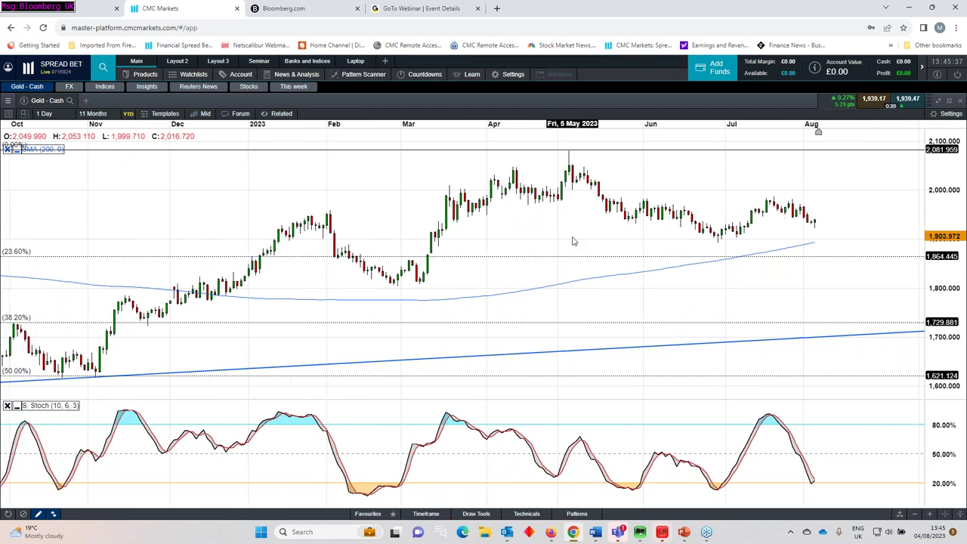
scroll(575, 241, "down", 3)
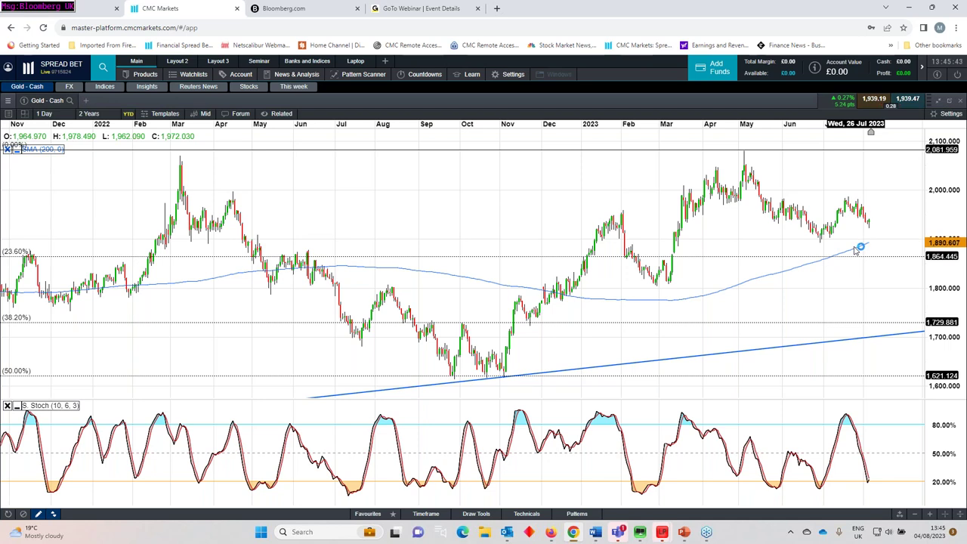
- Draw a horizontal support line at about 1,902.720 along the late-June and early-July lows of the gold chart, and hide the favourite tools
scroll(857, 250, "up", 3)
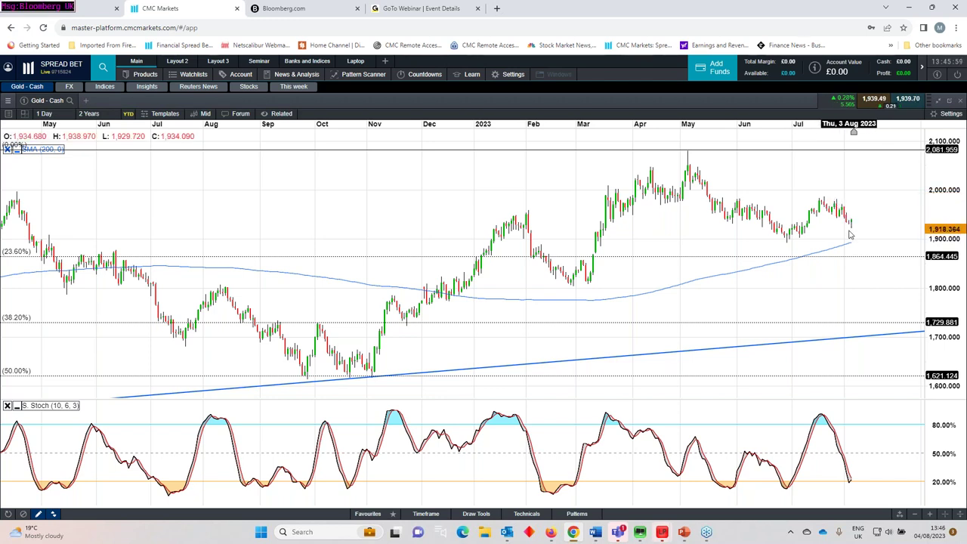
scroll(856, 242, "up", 1)
scroll(846, 242, "up", 4)
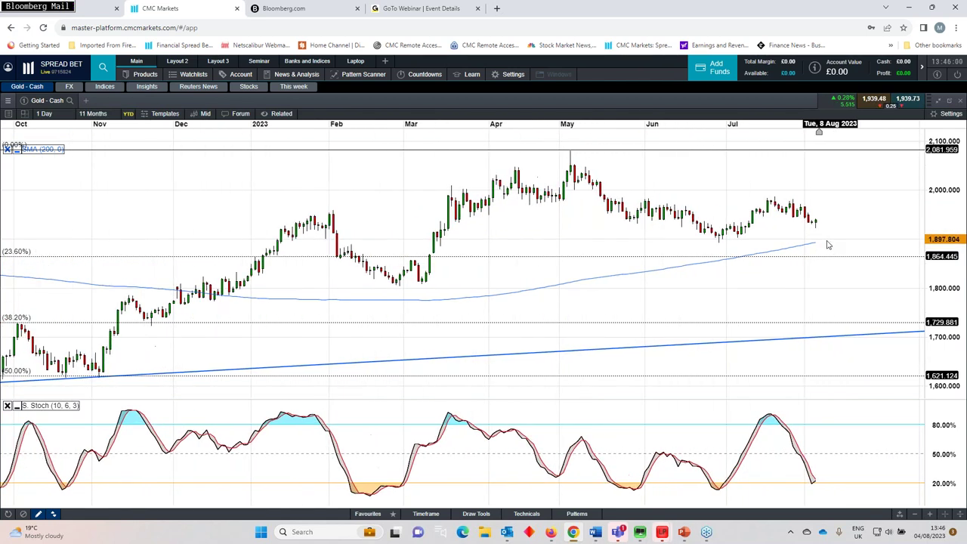
scroll(798, 254, "up", 2)
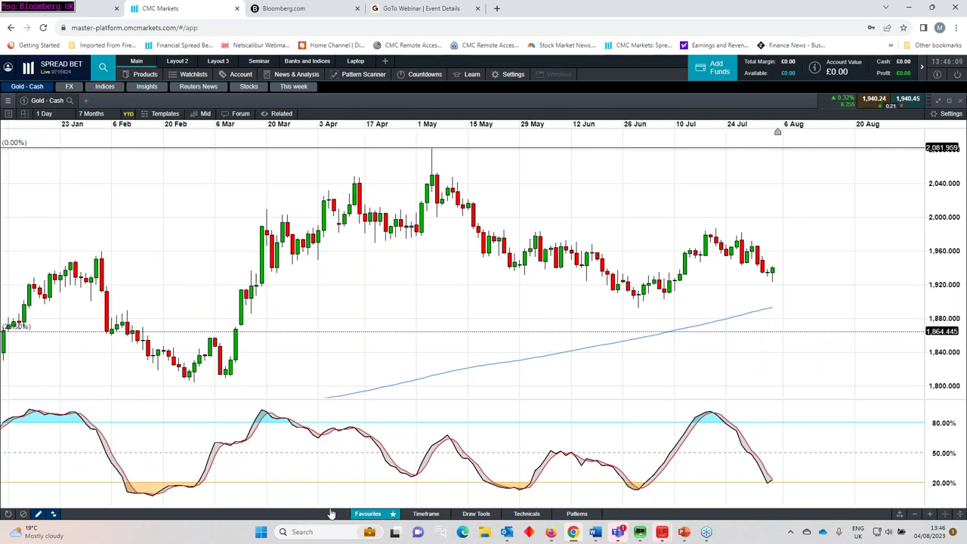
left_click(368, 514)
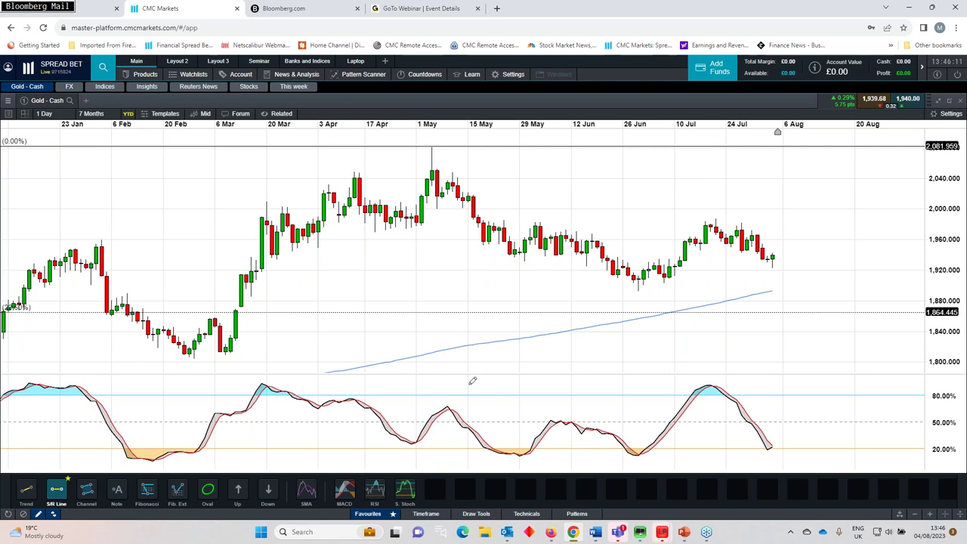
left_click(637, 282)
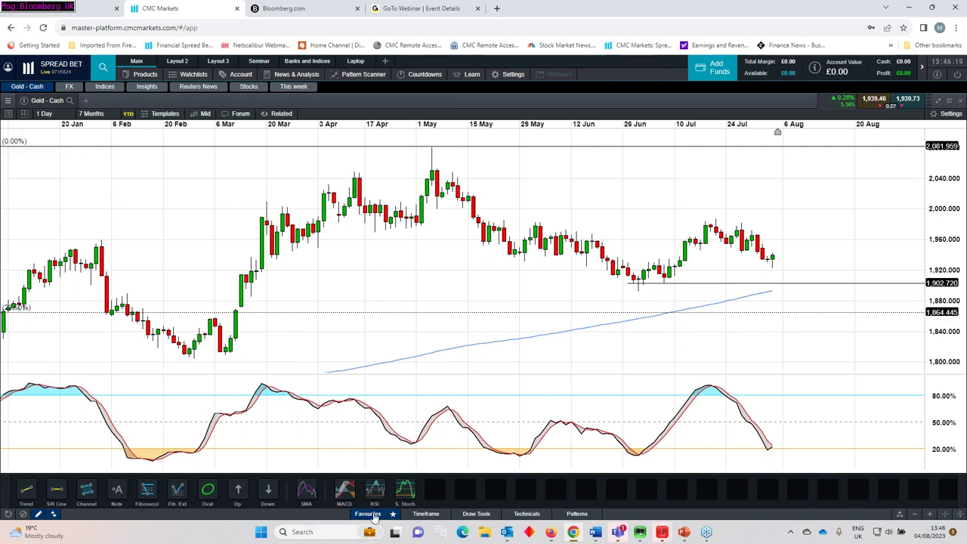
scroll(533, 356, "down", 5)
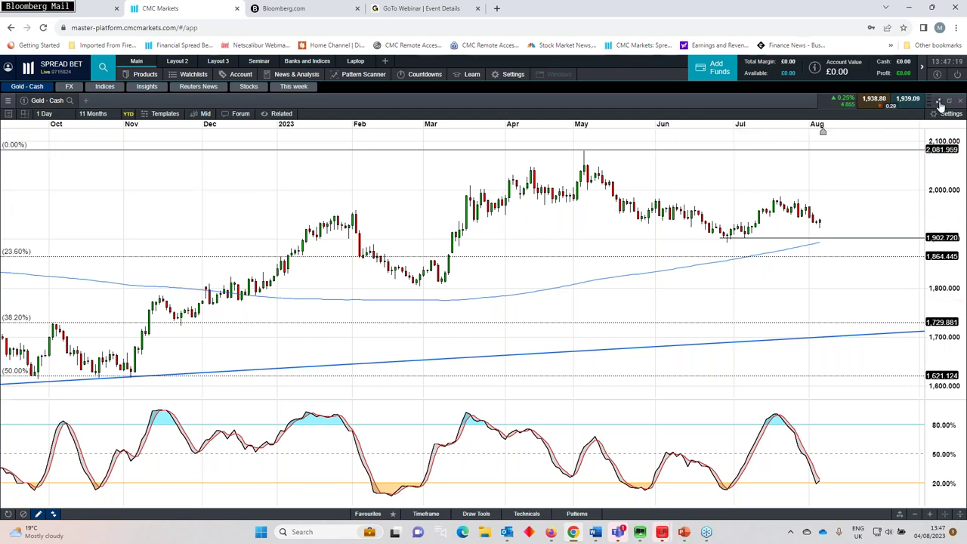
- Restore the Gold - Cash chart from full size and close it, and reposition the This week watchlist over the Indices list
key("Escape")
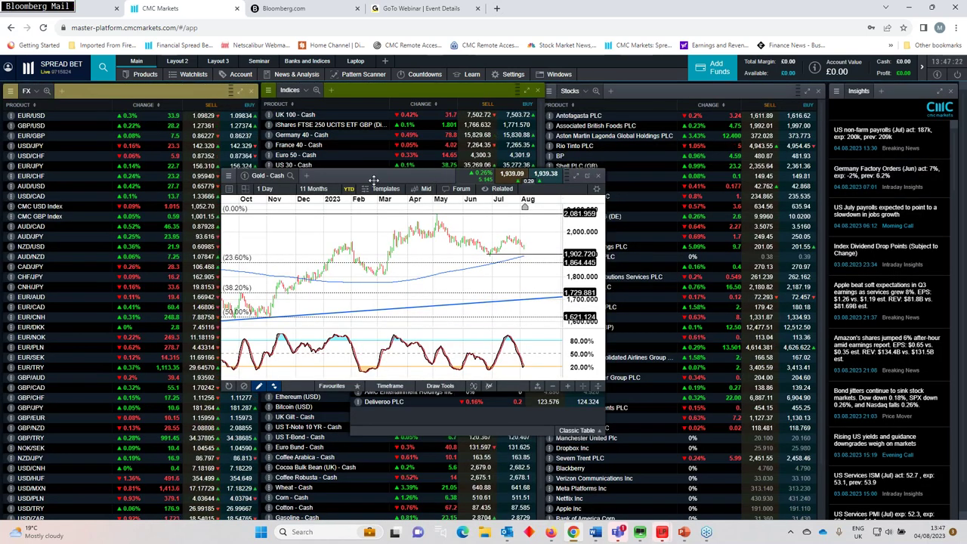
left_click_drag(435, 180, 373, 180)
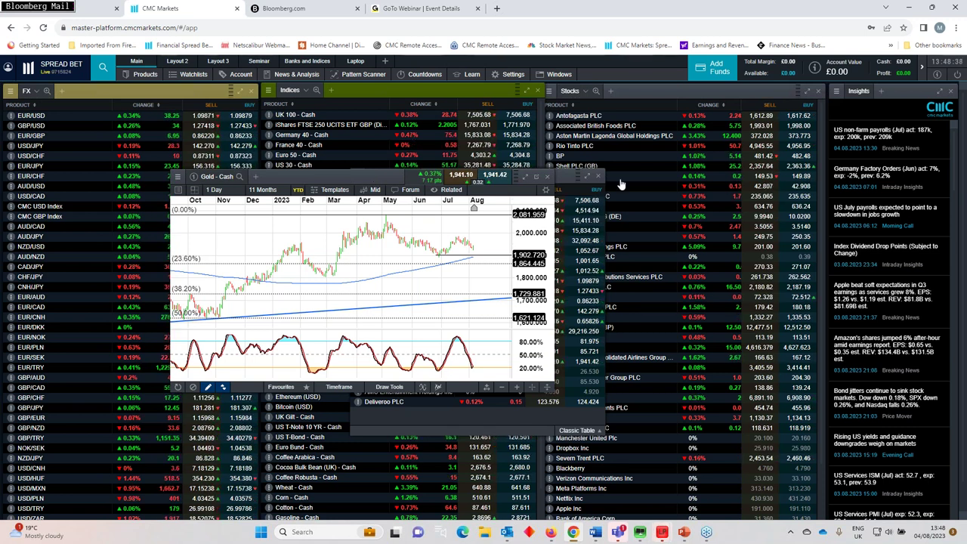
left_click(545, 176)
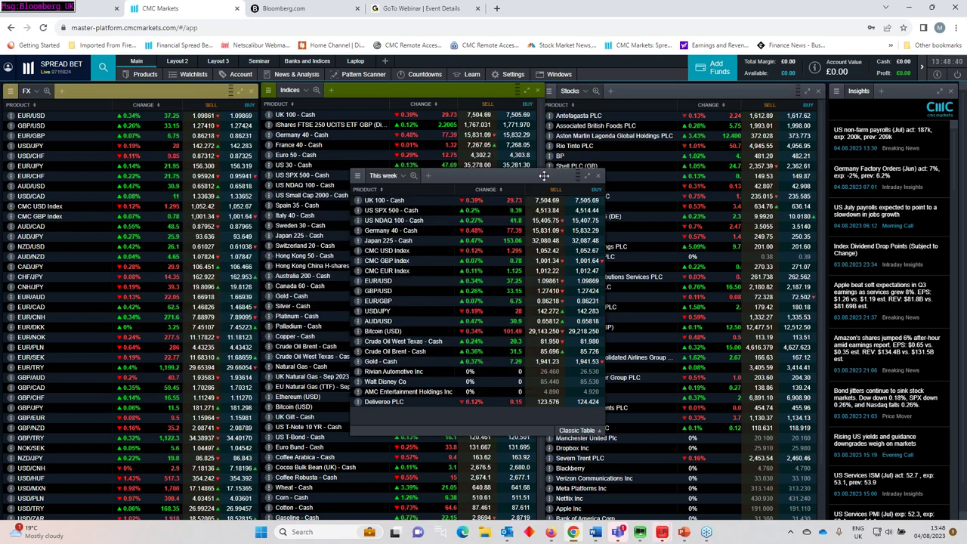
left_click_drag(545, 175, 490, 185)
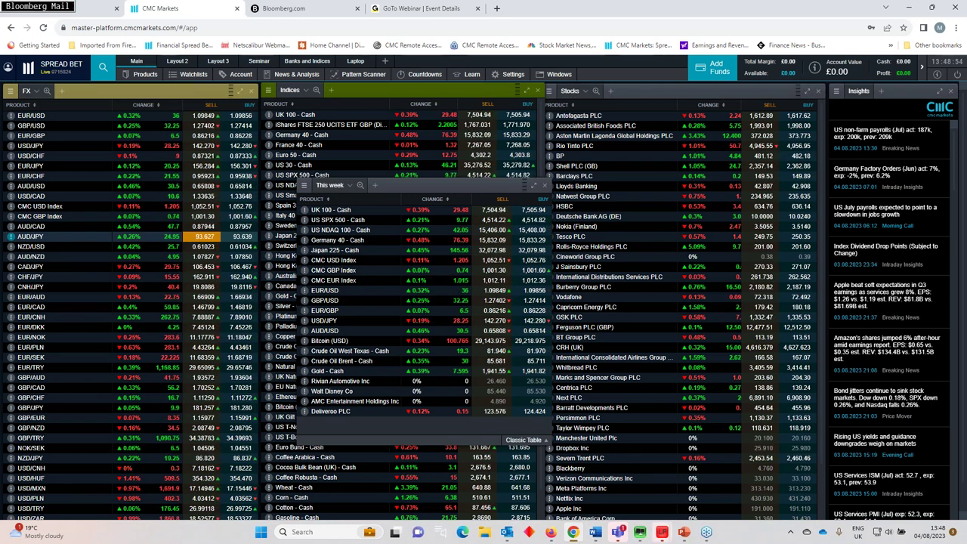
- Switch to the NFP Seminar slides presentation in PowerPoint and start its slide show from the first slide
left_click(684, 532)
mouse_move(662, 523)
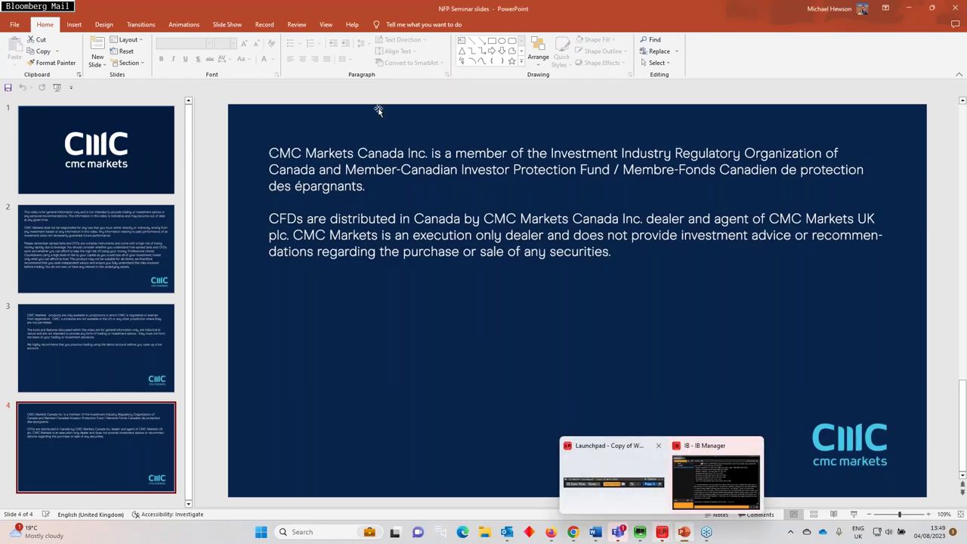
key("F5")
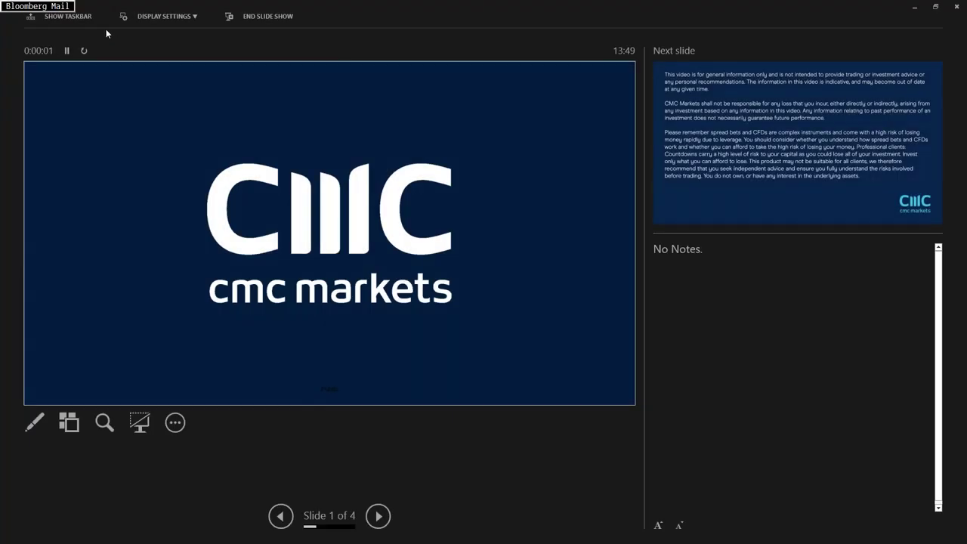